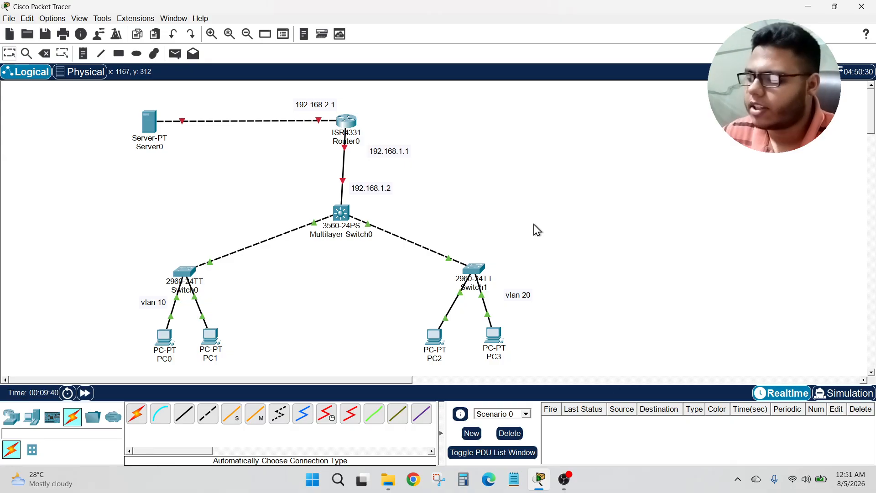
Step: Rename the server as DHCP
click(161, 148)
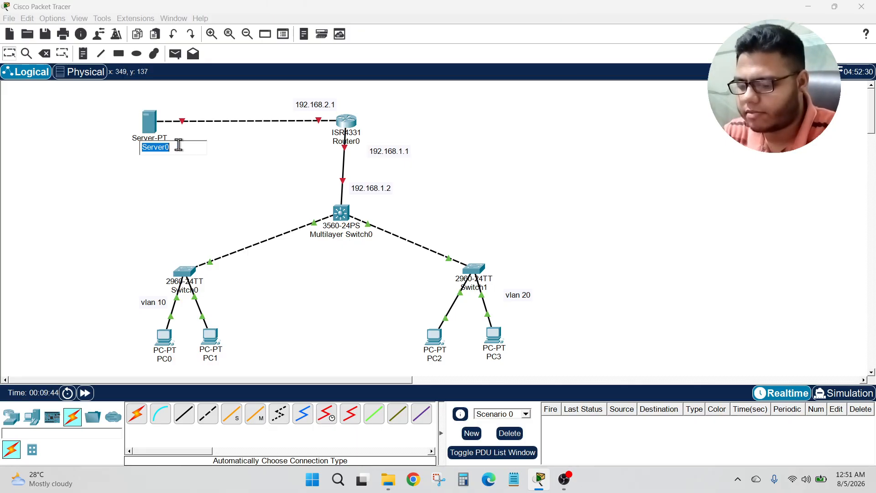
text(DHCP)
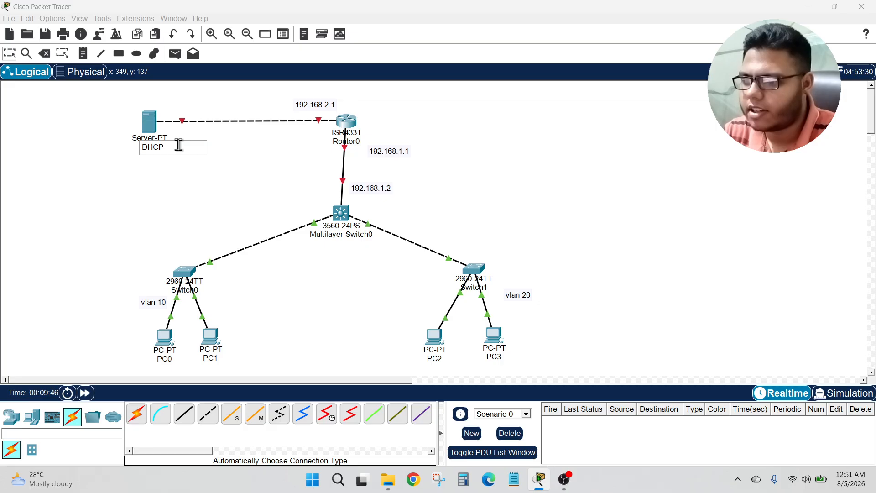
key(Return)
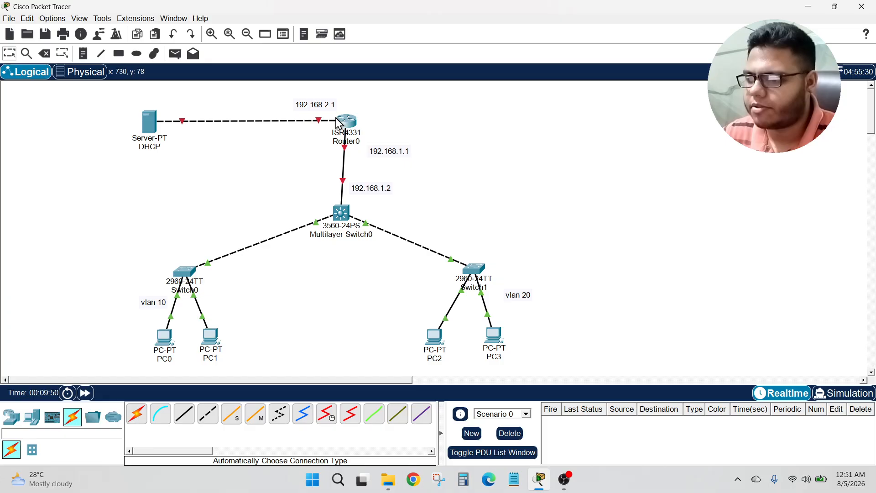
drag(98, 280, 224, 355)
click(274, 334)
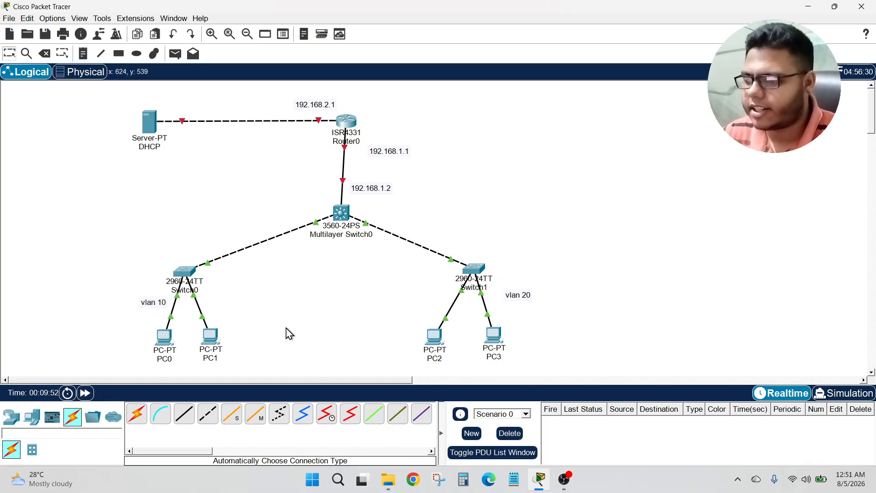
drag(390, 290, 547, 354)
click(590, 313)
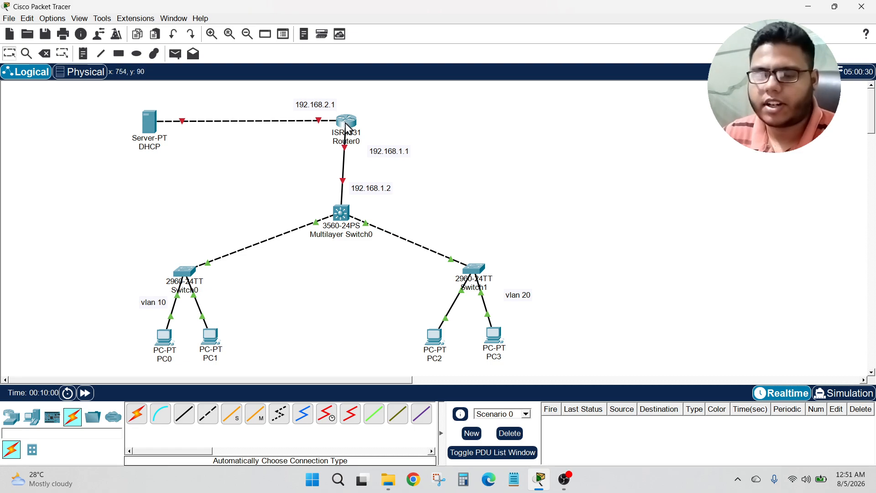
Step: Open Router0's command line and decline the initial configuration dialog
mouse_move(346, 146)
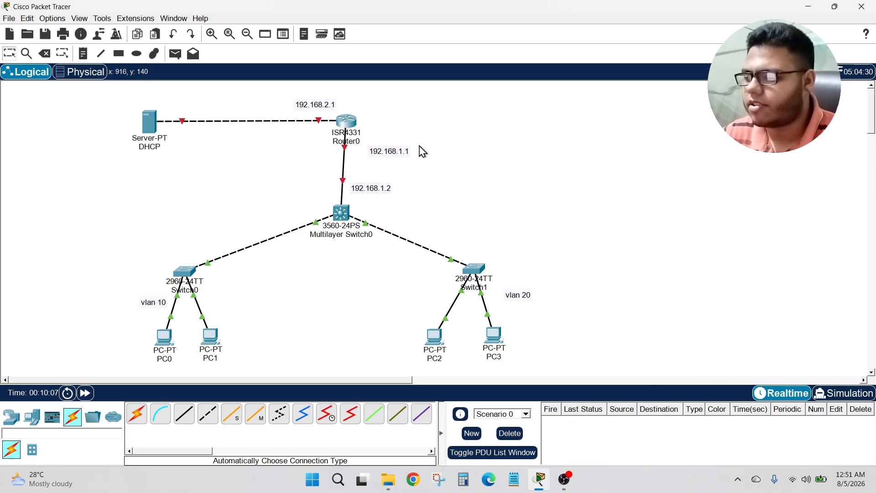
click(351, 130)
click(90, 30)
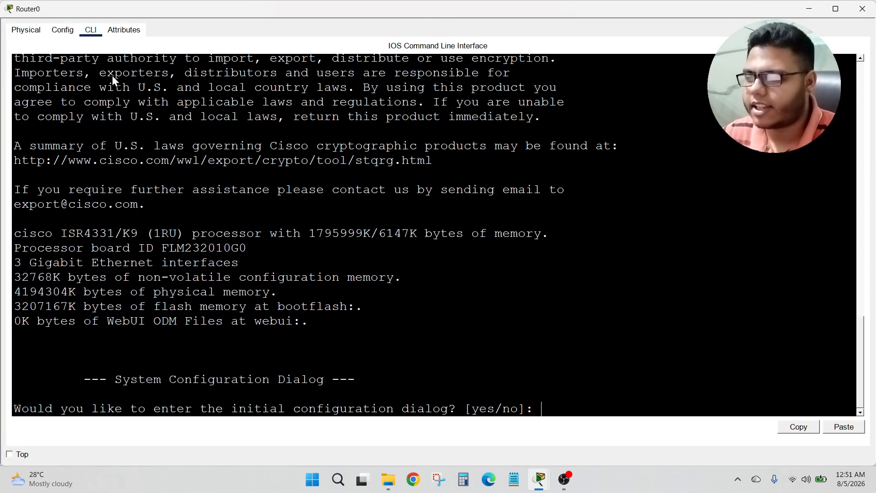
text(NO)
key(Return)
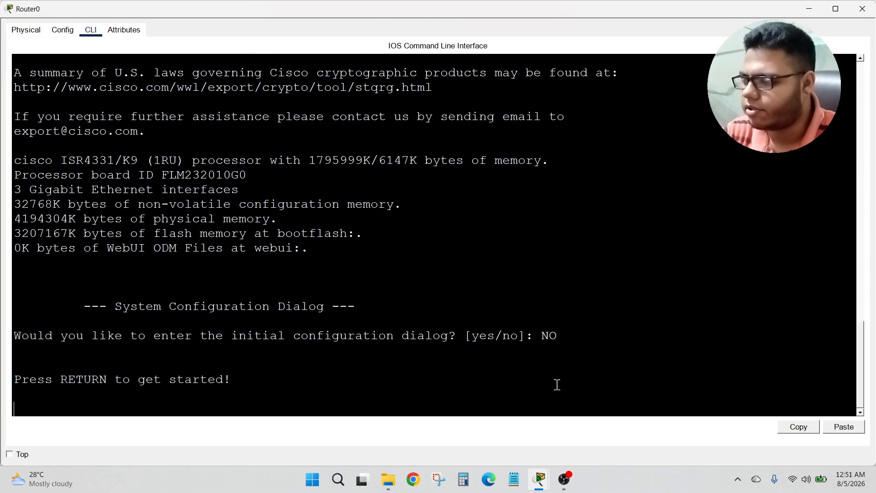
Step: Enter privileged EXEC mode and global configuration mode on the router
key(Return)
text(EN)
key(Return)
text(CON)
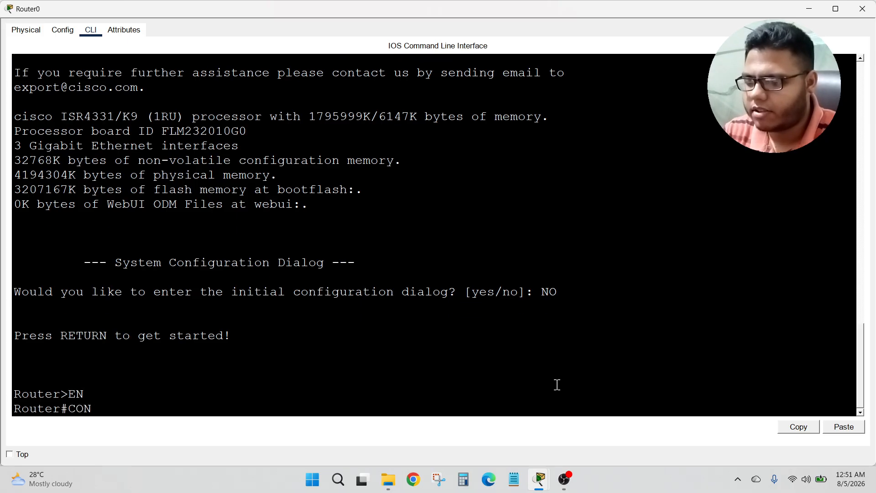
key(BackSpace)
key(BackSpace)
key(BackSpace)
text(cinf t)
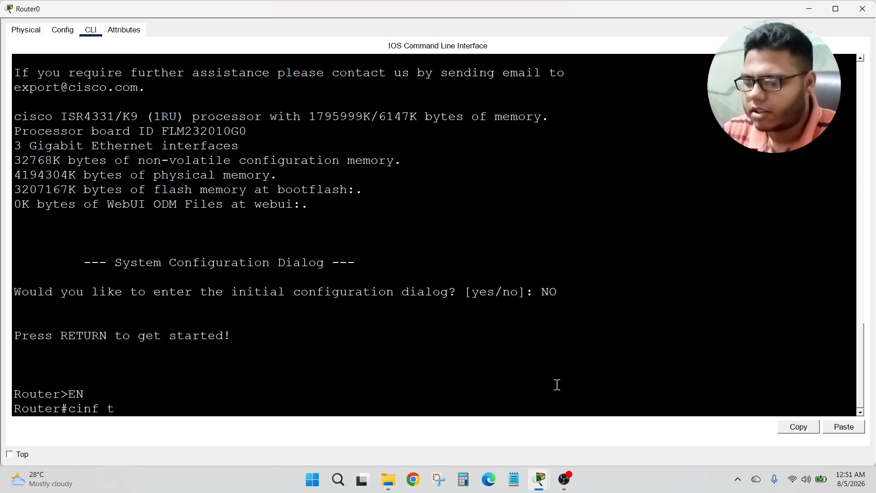
key(BackSpace)
key(BackSpace)
key(BackSpace)
key(BackSpace)
text(onf t)
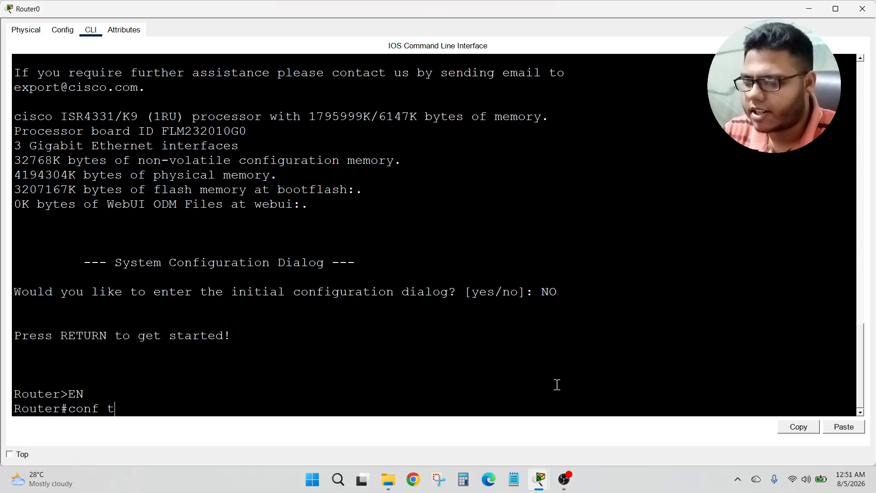
key(Return)
Step: Assign IP address 192.168.1.1 with mask 255.255.255.0 to interface g0/0/0
text(int g0/0/)
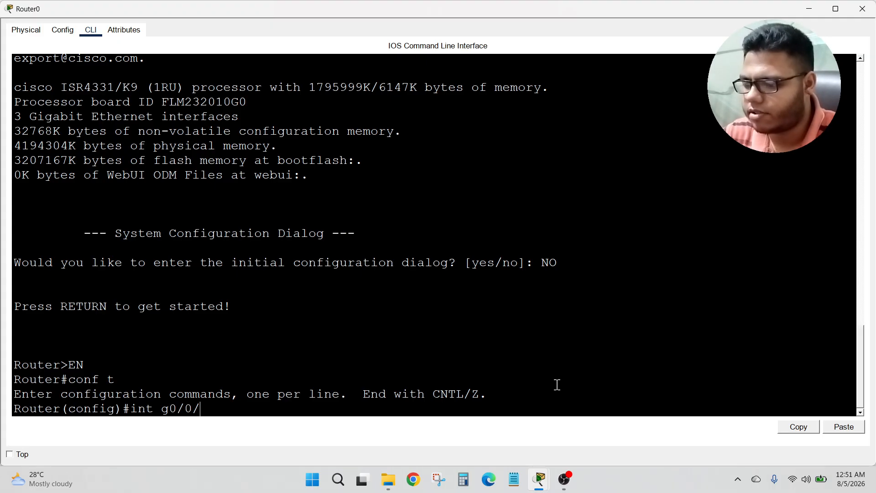
text(0)
key(Return)
text(ip add)
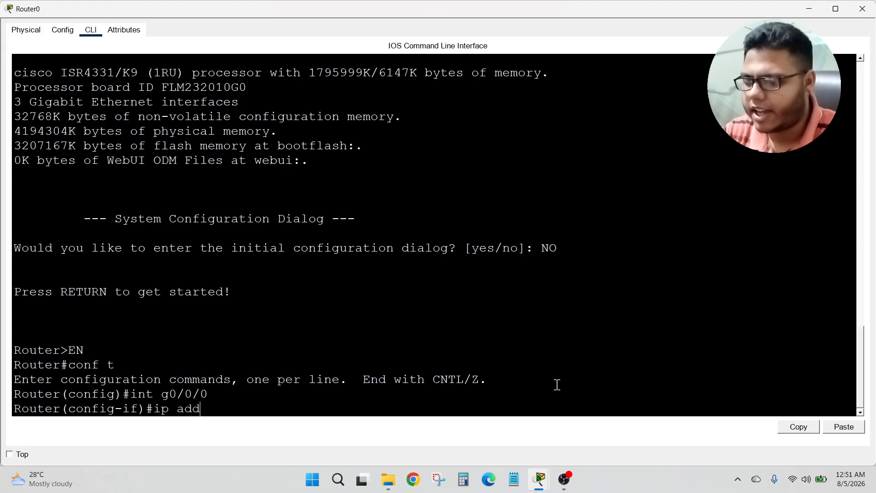
key(Tab)
text(192.16)
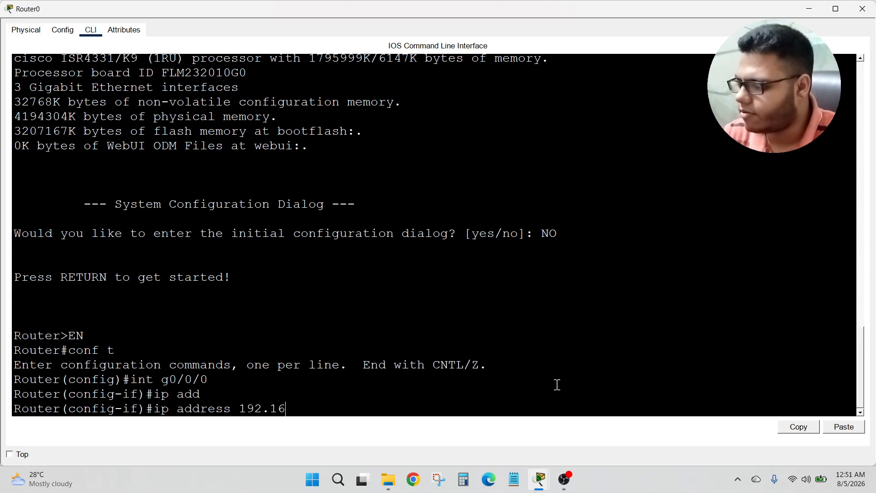
text(8.1.1 2)
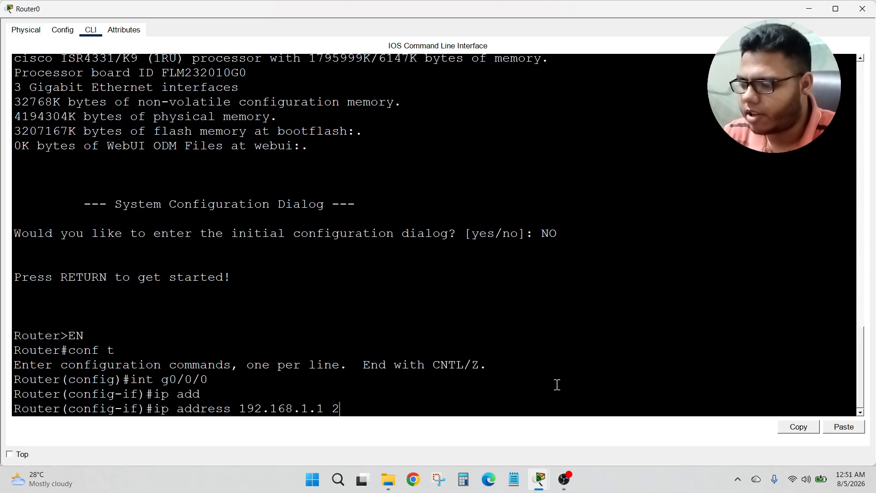
text(55.255.255)
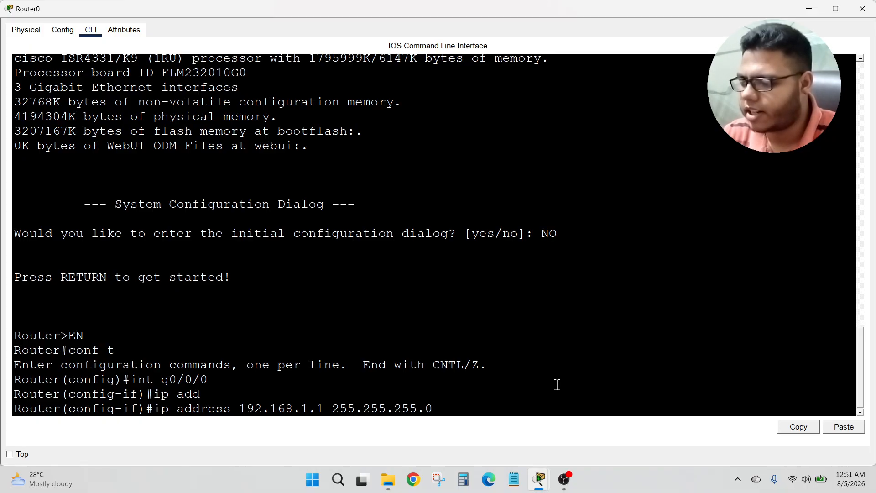
text(.0)
key(Return)
Step: Enable interface g0/0/0 with no shutdown and close the router window
text(bno)
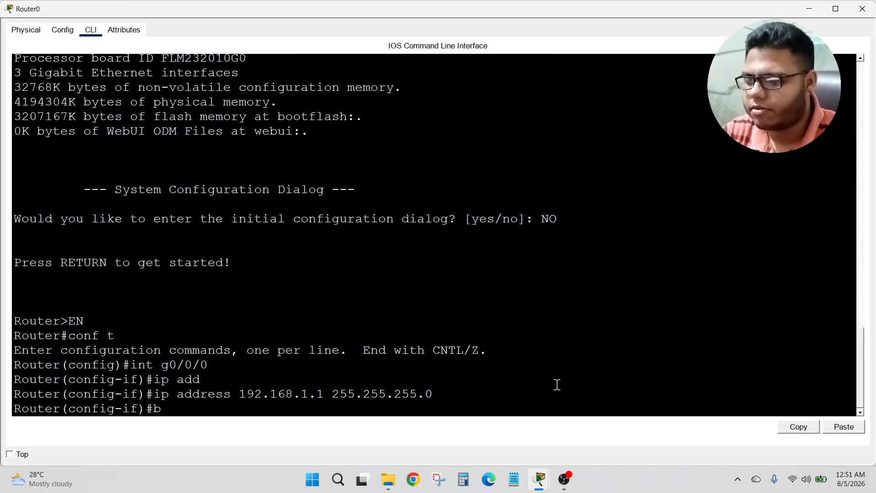
key(BackSpace)
text(no sh)
key(Tab)
key(Return)
key(Return)
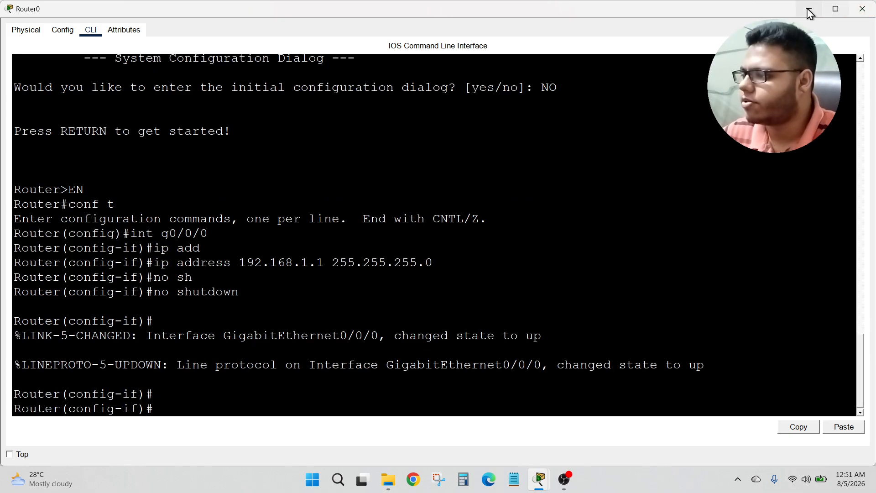
click(863, 8)
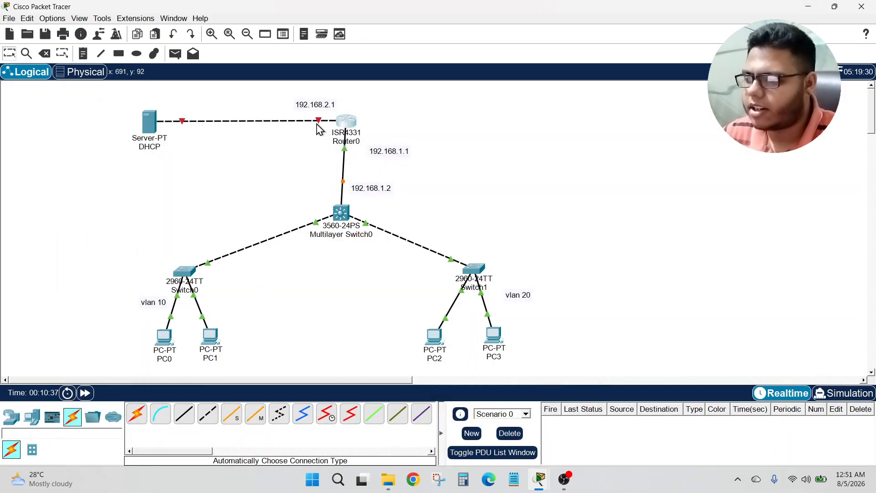
Step: Reopen the router's command line and assign 192.168.2.1 with mask 255.255.255.0 to interface g0/0/1
mouse_move(319, 121)
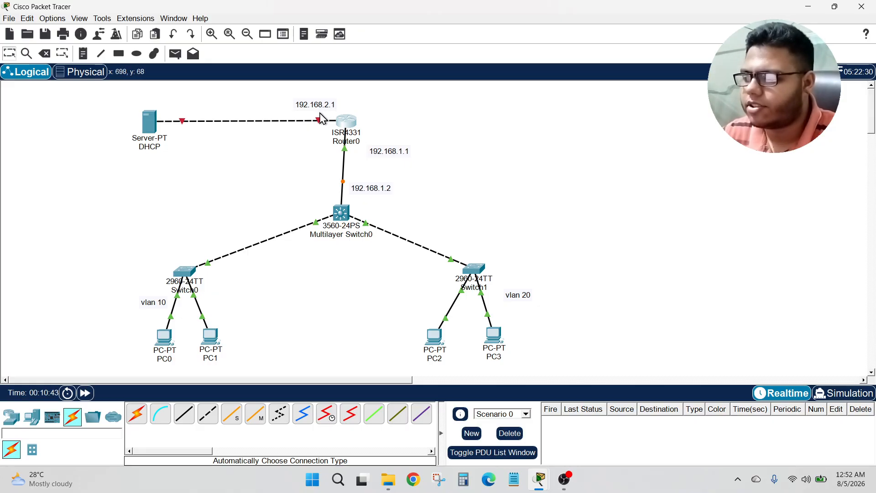
click(346, 121)
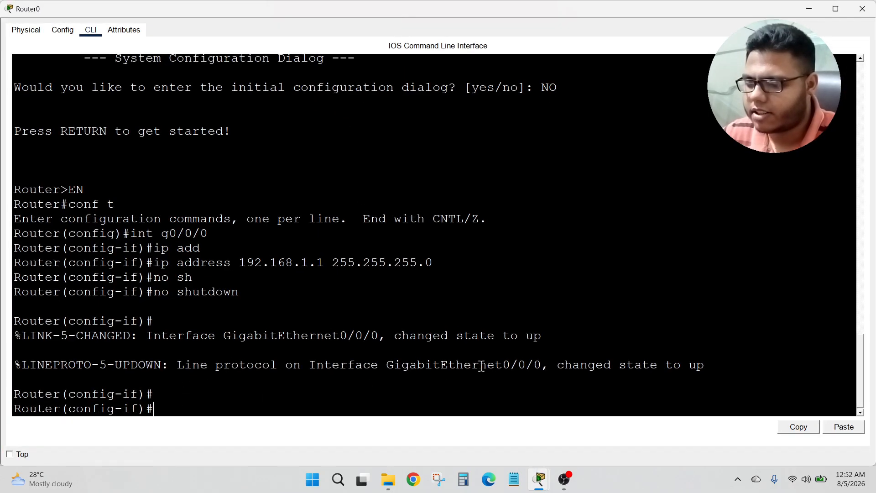
text(int g)
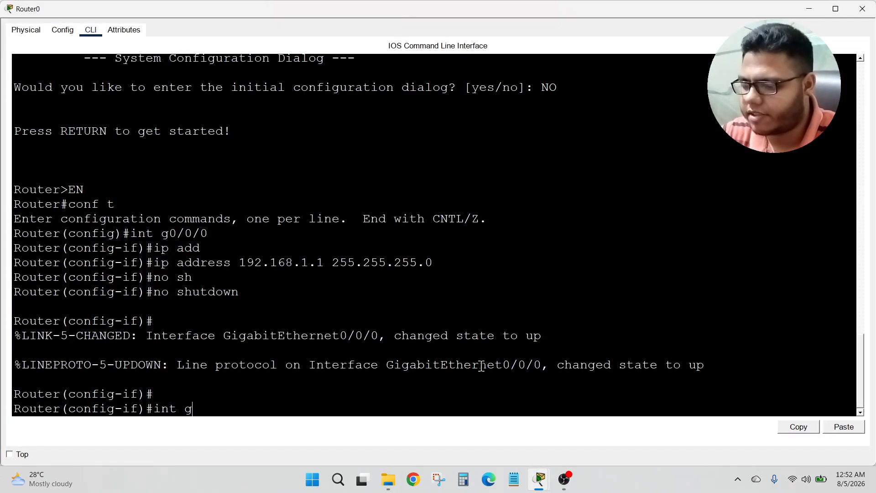
text(0/0/1)
key(Return)
text(i)
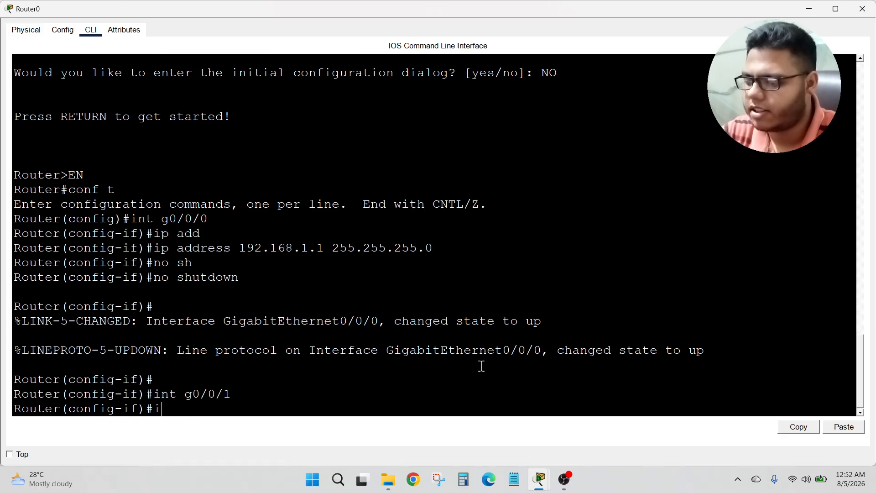
text(p ad)
key(Tab)
text(1)
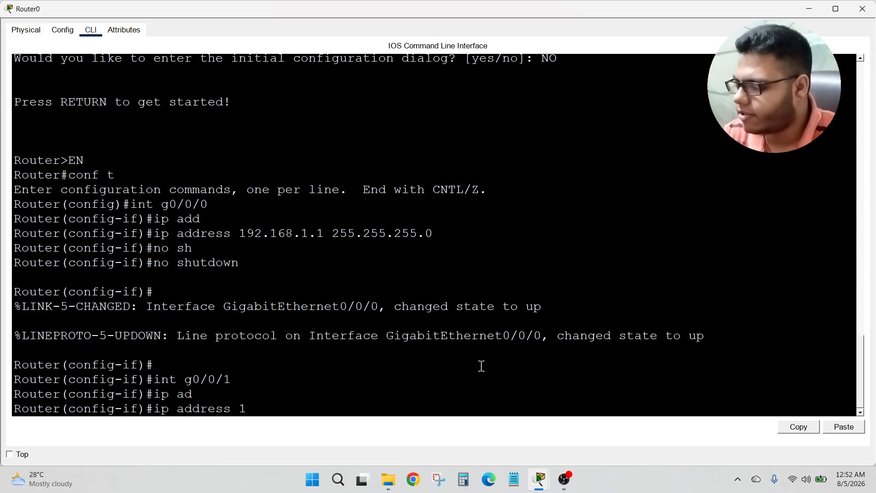
text(92.168.2.1)
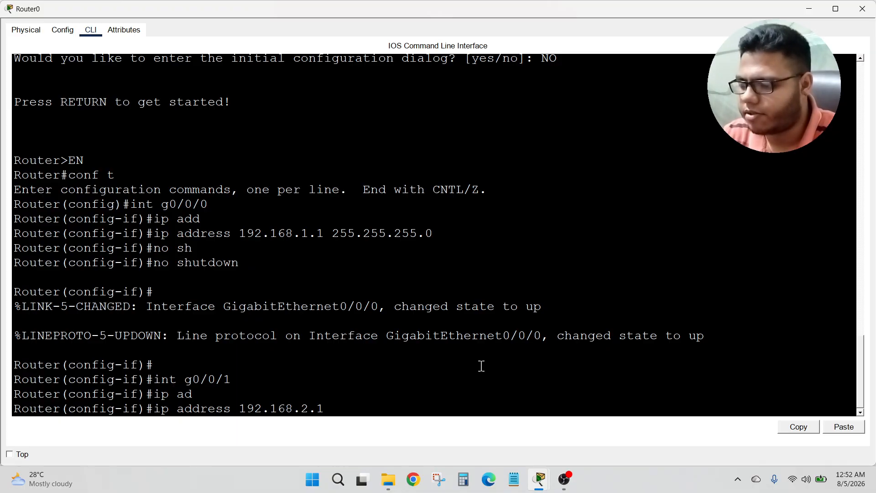
text( 255.255.255)
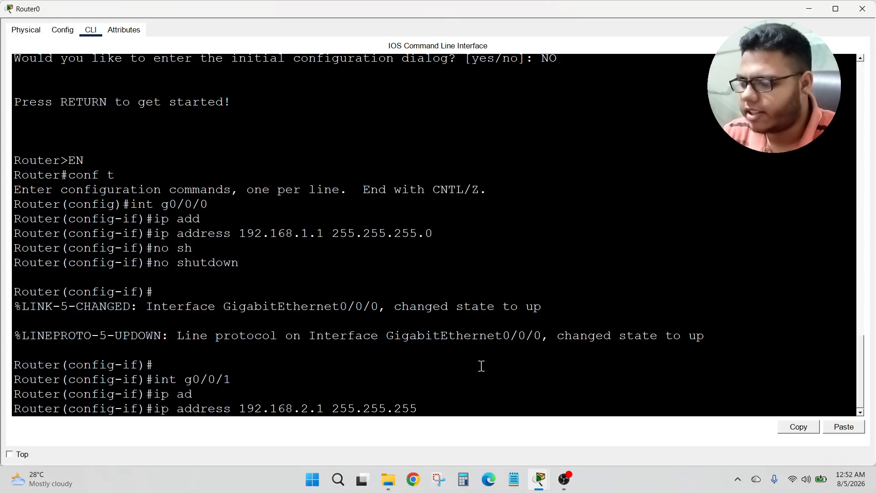
text(.0)
key(Return)
Step: Enable interface g0/0/1 with no shutdown and minimize the router window
text(no sh)
key(Tab)
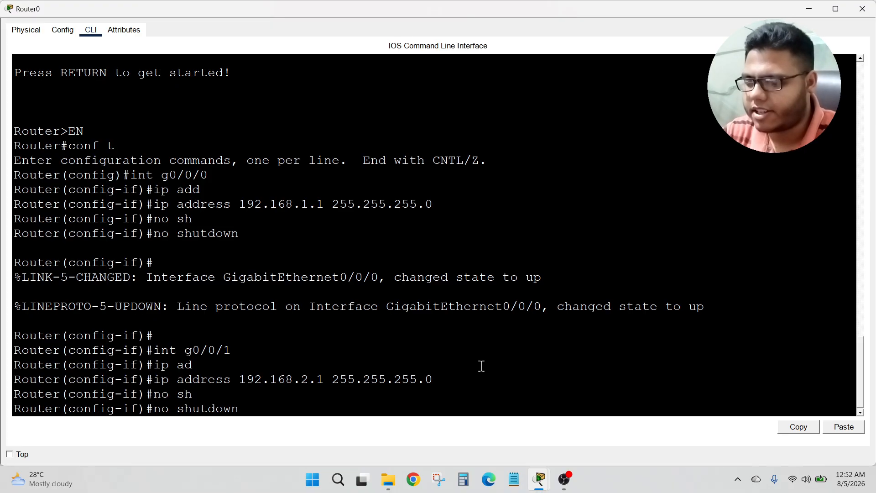
key(Return)
key(Return)
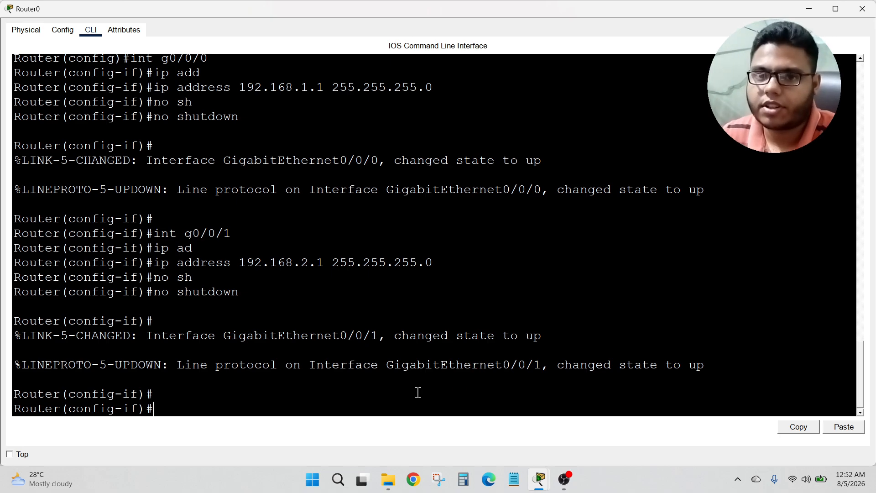
click(806, 8)
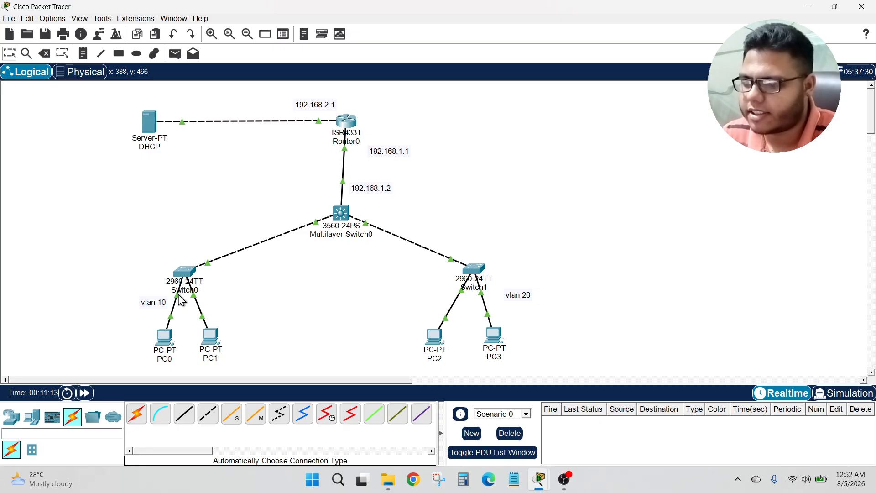
Step: Open Switch0's command line and enter privileged EXEC and global configuration mode
mouse_move(178, 296)
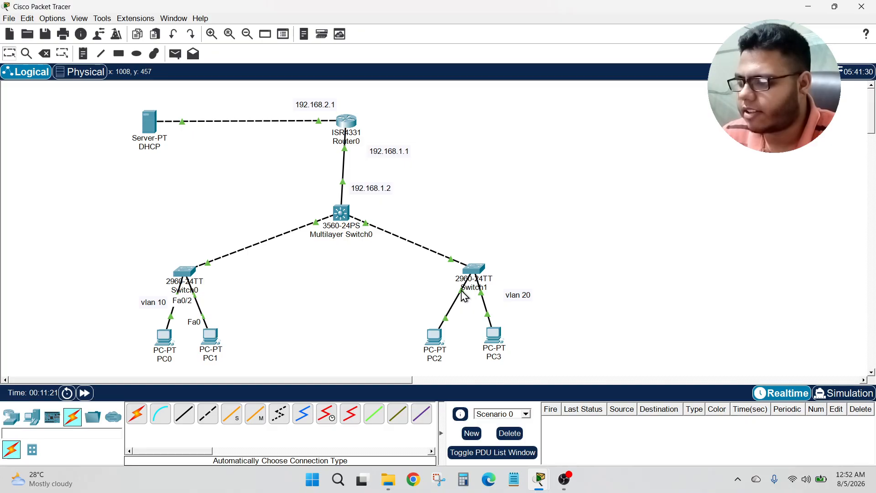
mouse_move(463, 295)
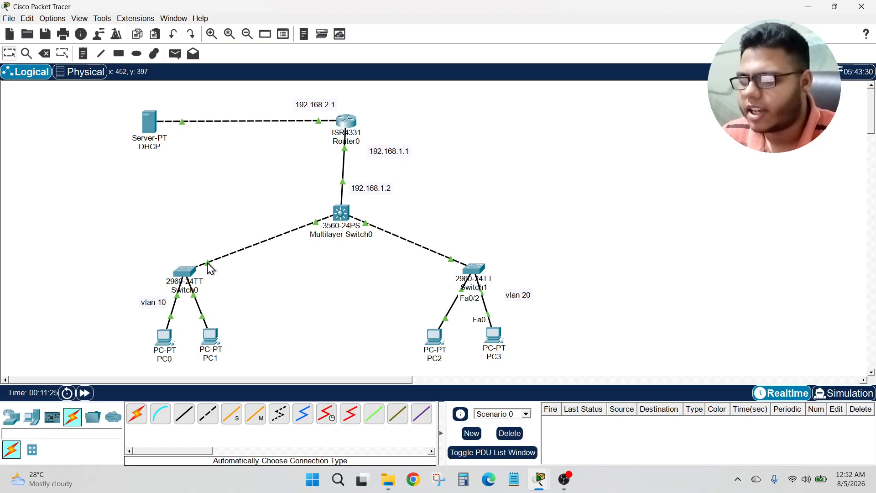
mouse_move(210, 268)
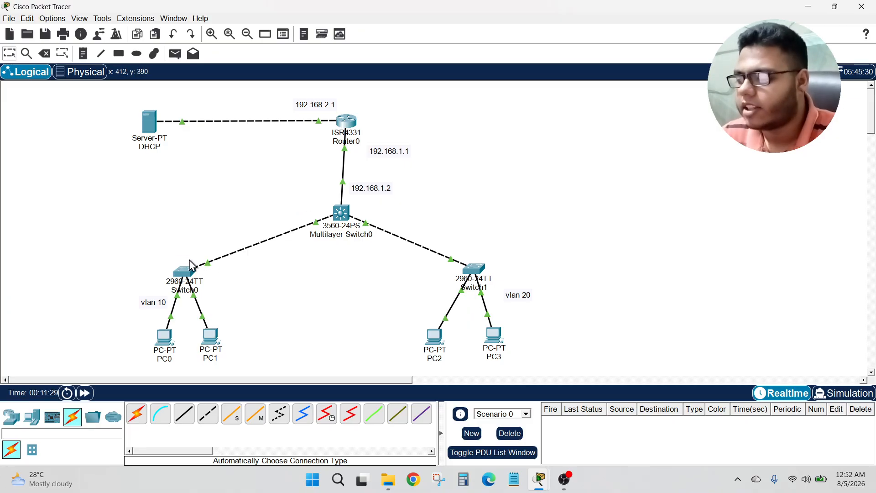
click(190, 274)
click(89, 30)
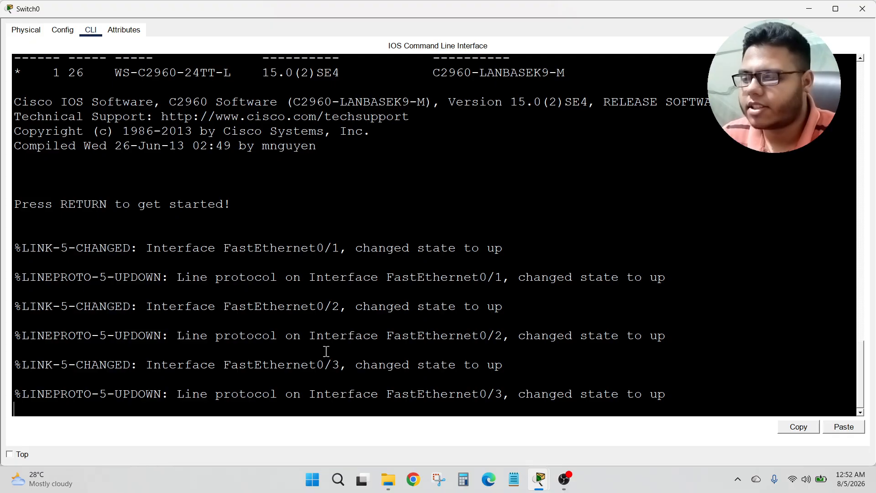
key(Return)
key(Return)
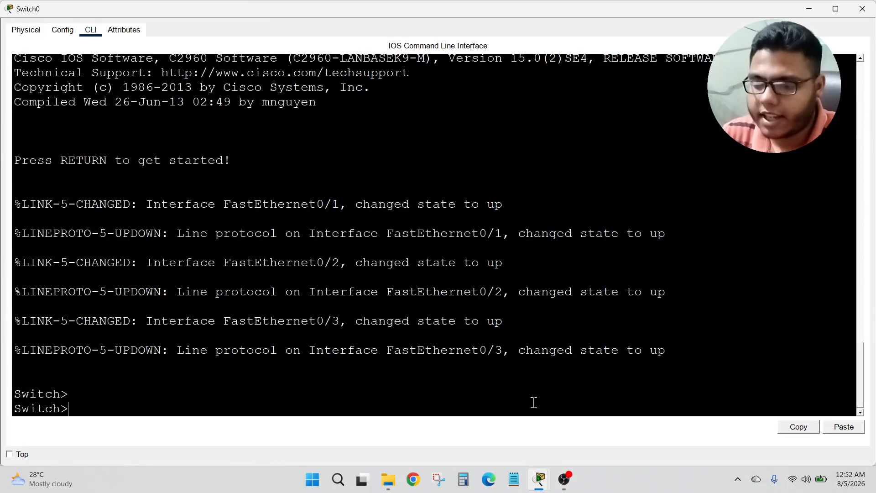
text(en)
key(Return)
text(conf t)
key(Return)
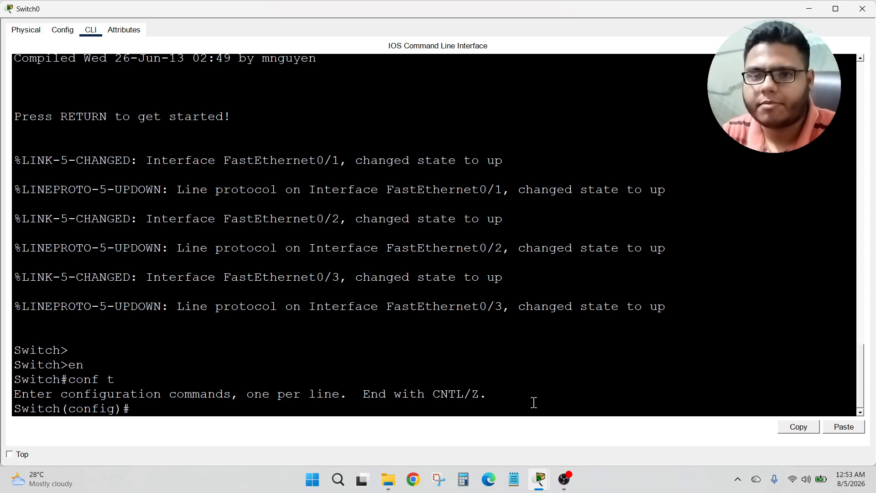
Step: Create VLAN 10 on Switch0, name it vlan10, and return to global configuration mode
text(vl)
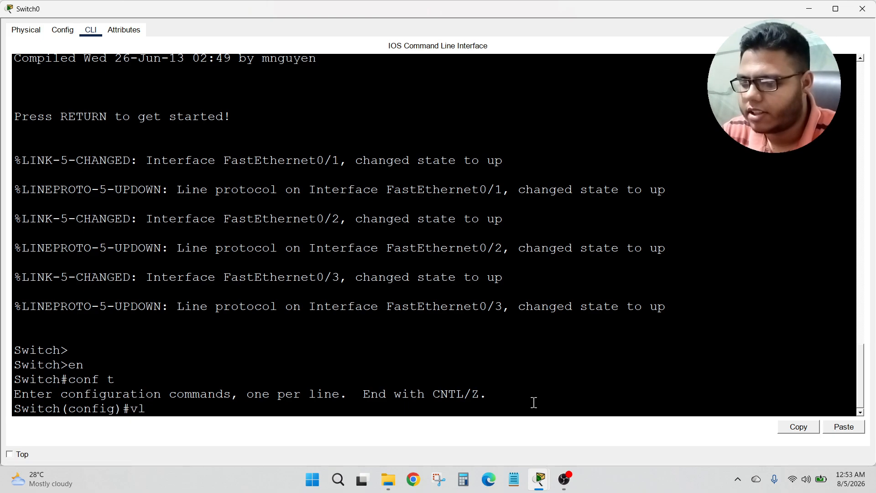
text(an )
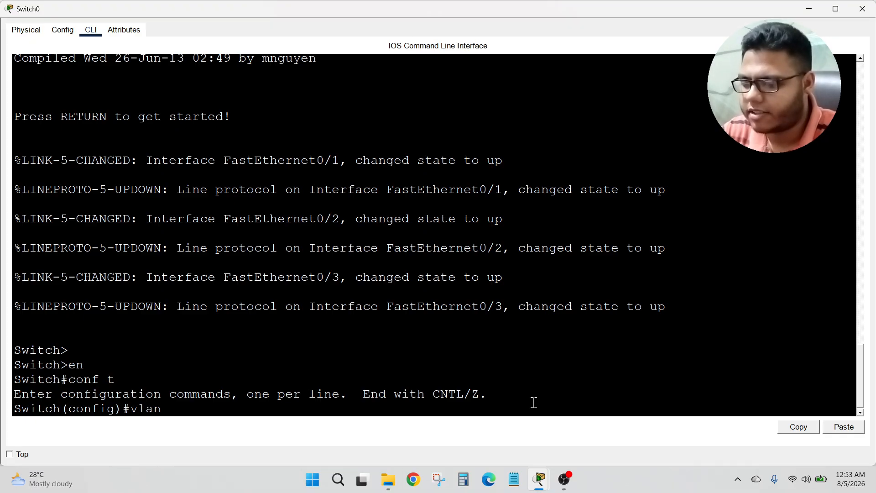
text(10)
key(Return)
text(name)
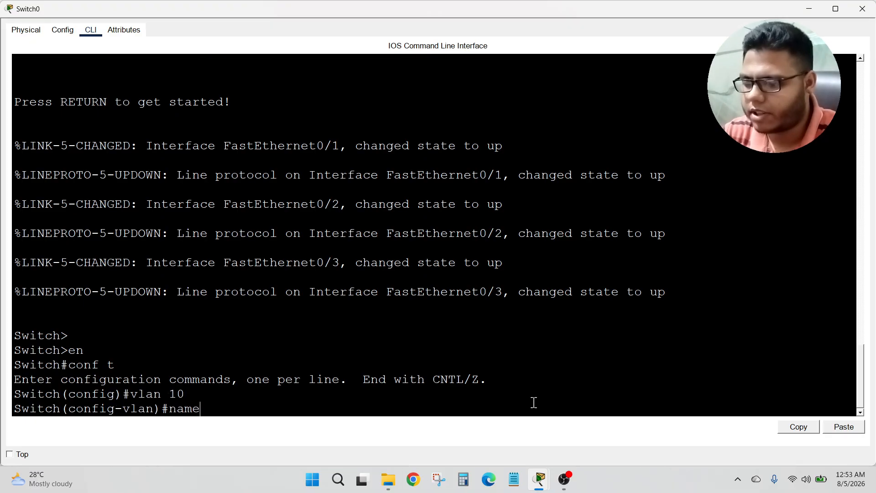
text( vlan)
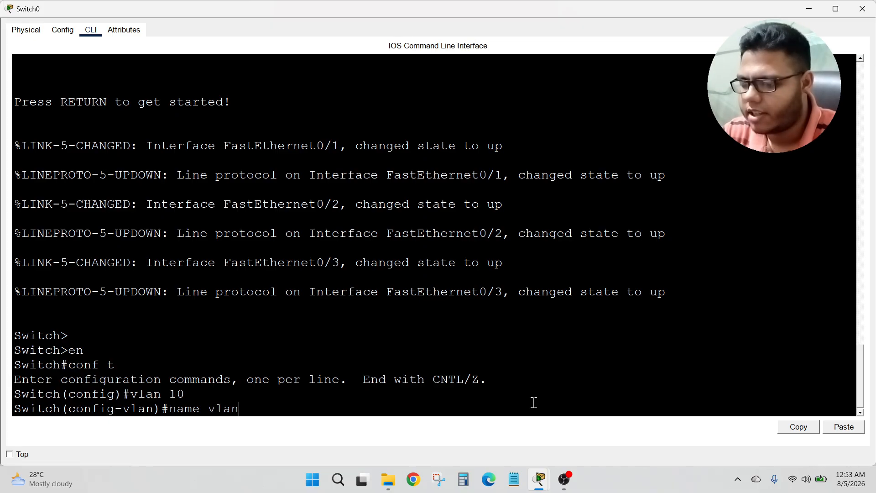
text(10)
key(Return)
text(ex)
key(Return)
key(Return)
key(Return)
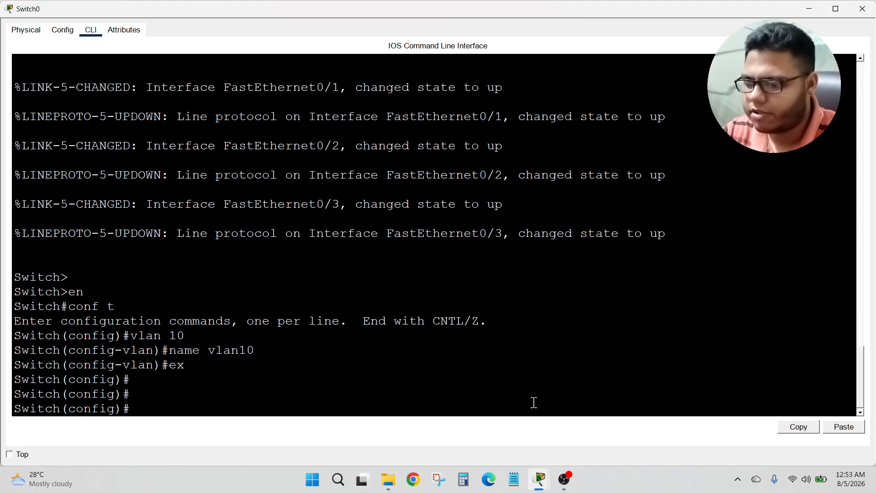
Step: Select Switch0 interfaces f0/1-2 as a range and set them to switchport mode access
text(int)
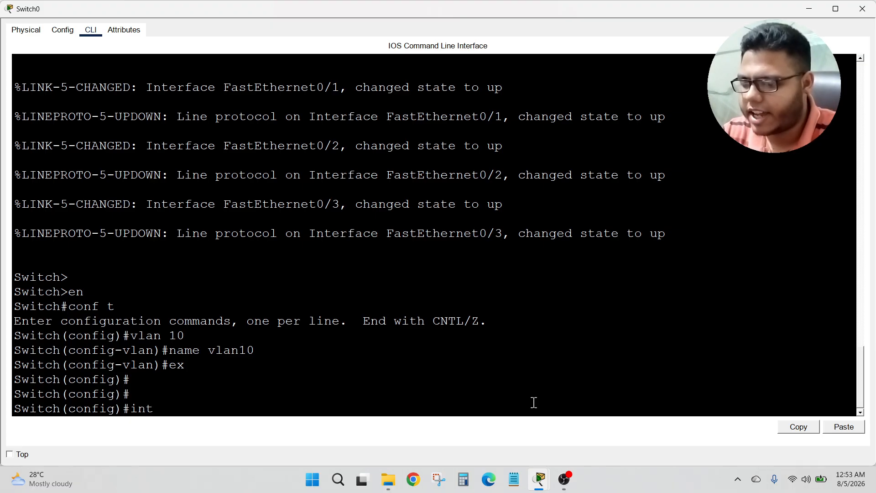
text( range f)
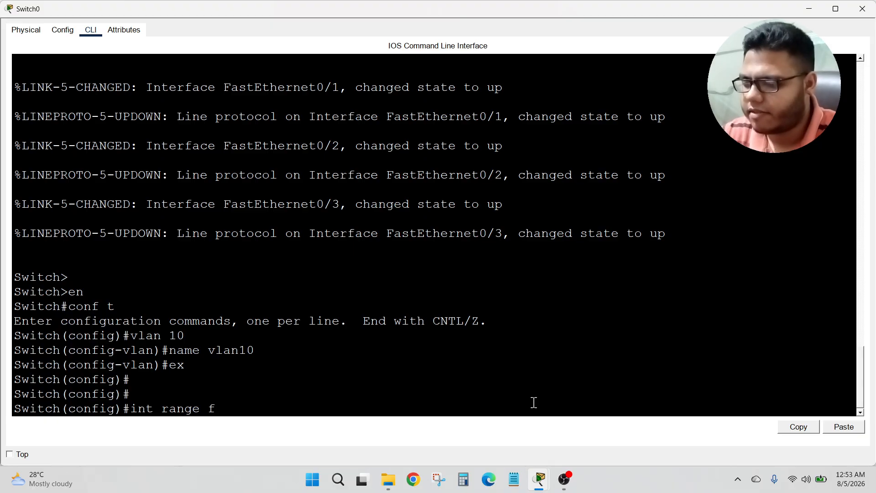
text(0/1)
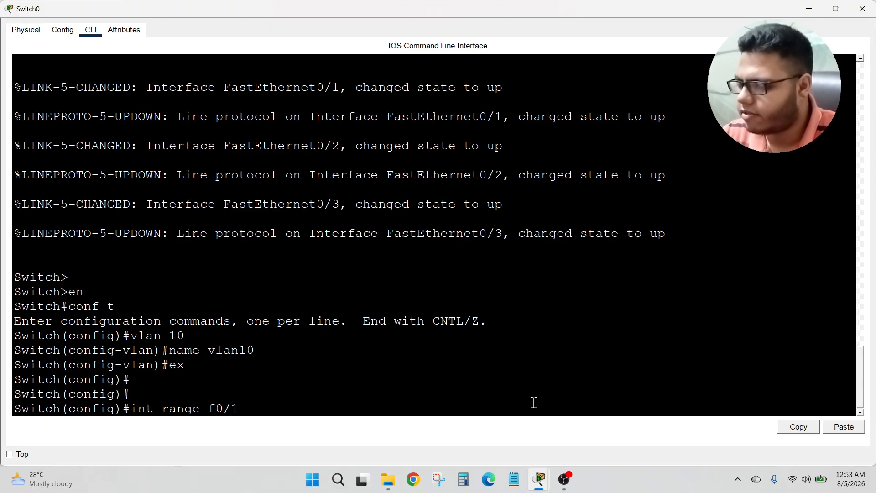
text(-2)
key(Return)
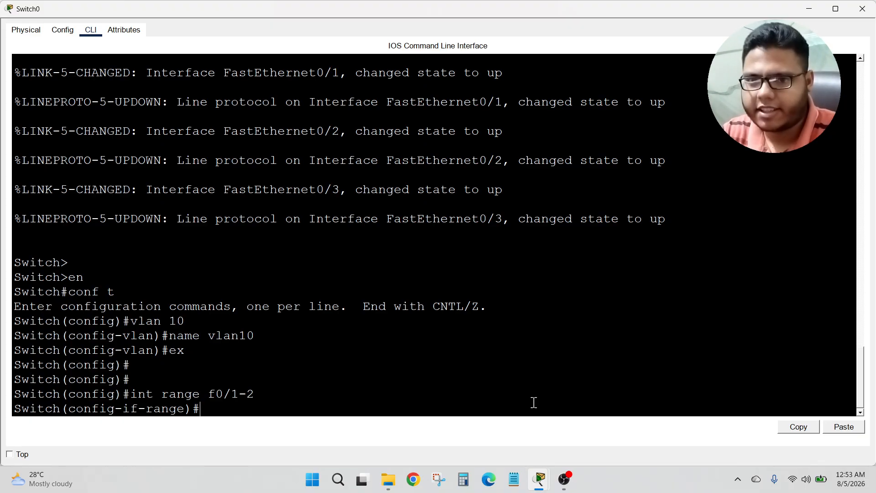
text(sw)
key(Tab)
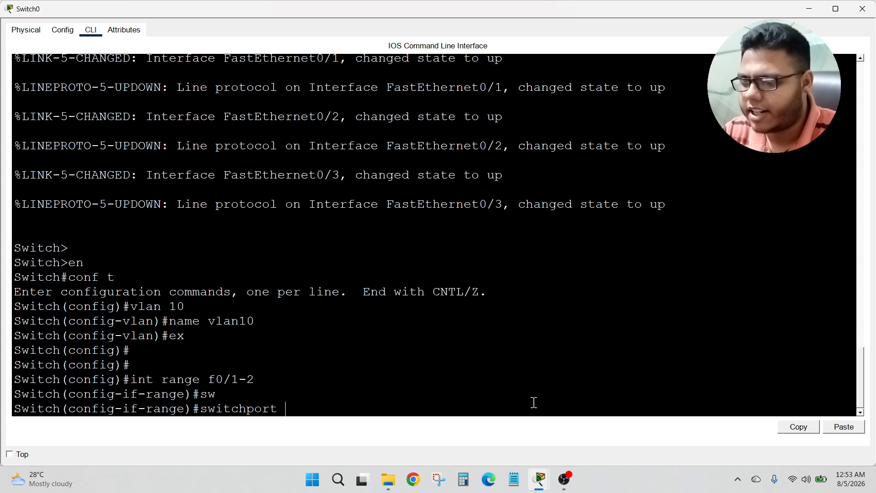
text(mode ac)
key(Tab)
key(Return)
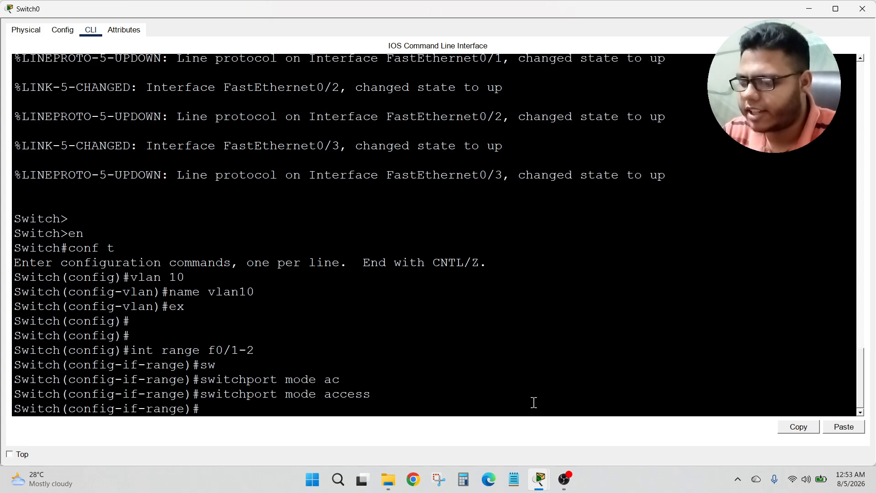
Step: Assign the f0/1-2 range to access VLAN 10 and exit interface configuration
text(sw)
key(Tab)
text(ac)
key(Tab)
text(v)
key(Tab)
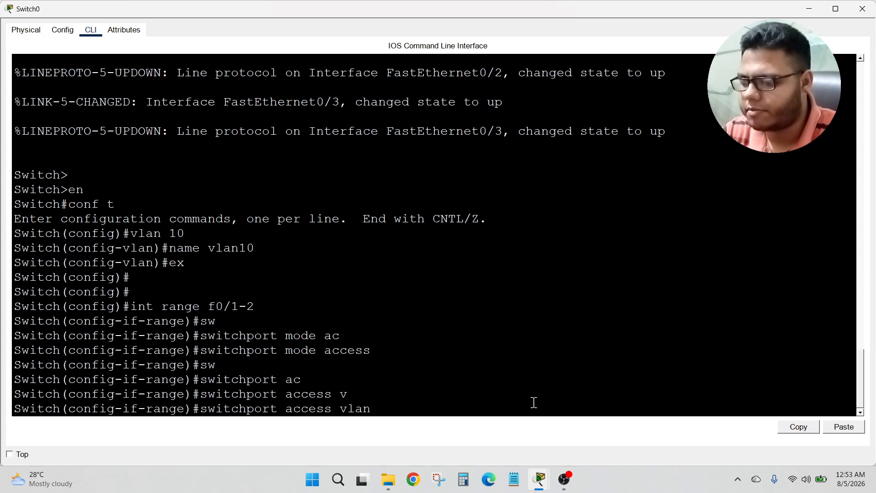
text(10)
key(Return)
text(ex)
key(Return)
key(Return)
key(Return)
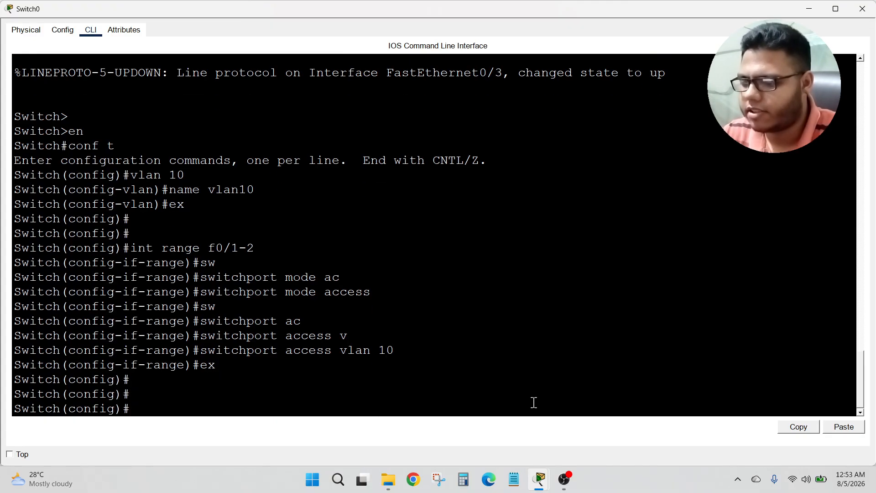
key(Return)
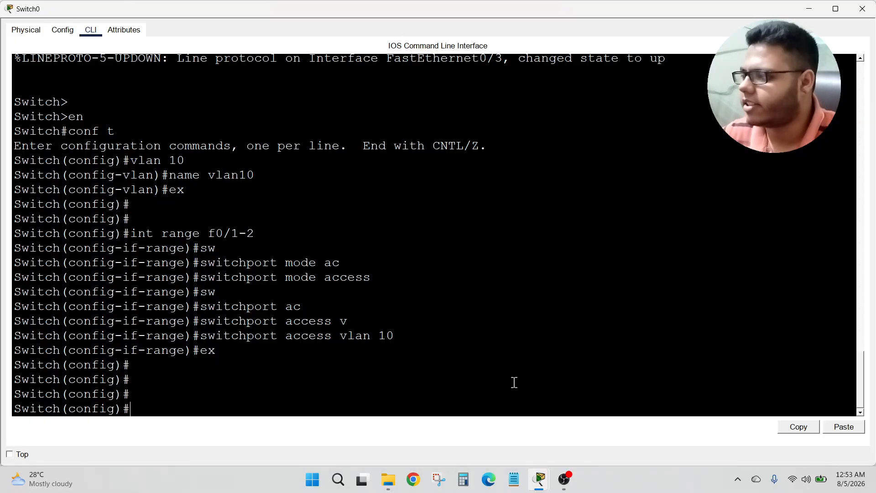
Step: Check Switch0's uplink port to the multilayer switch, set interface f0/3 to switchport mode trunk, and close the window
click(809, 14)
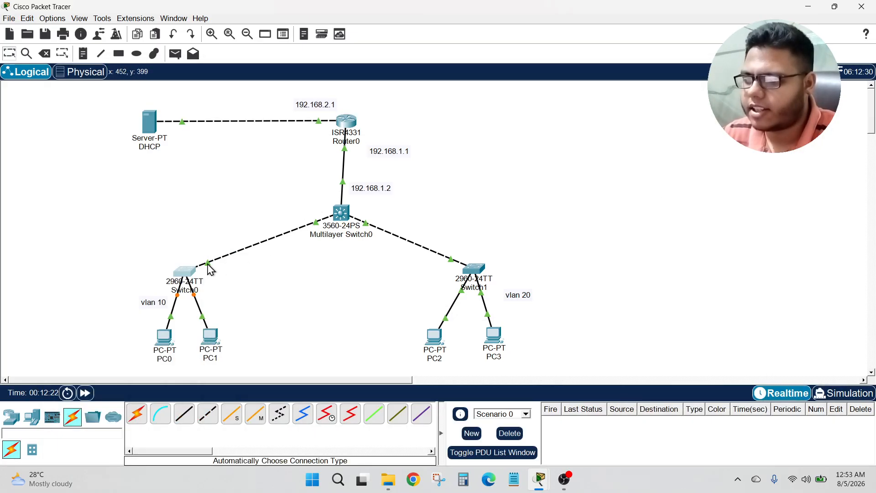
mouse_move(210, 269)
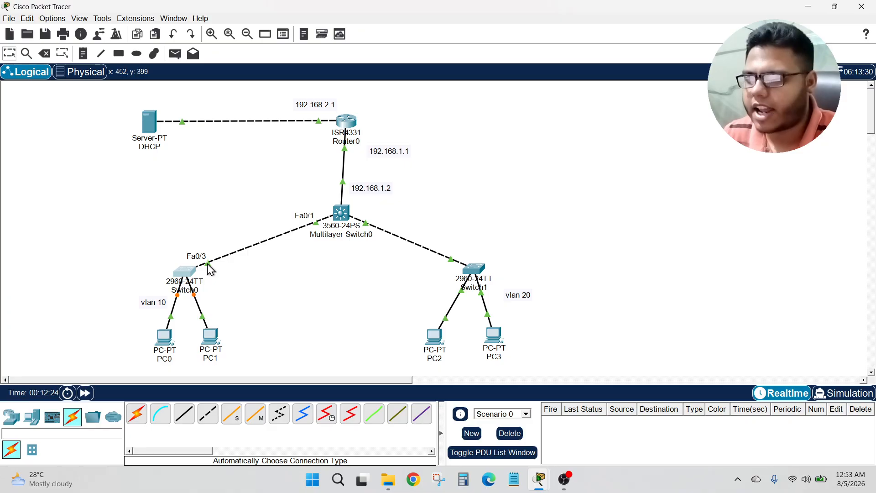
click(184, 274)
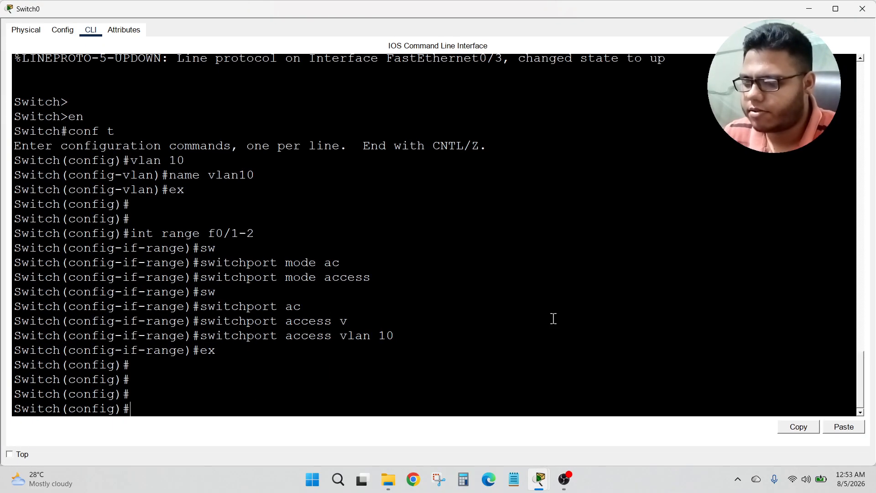
text(int f)
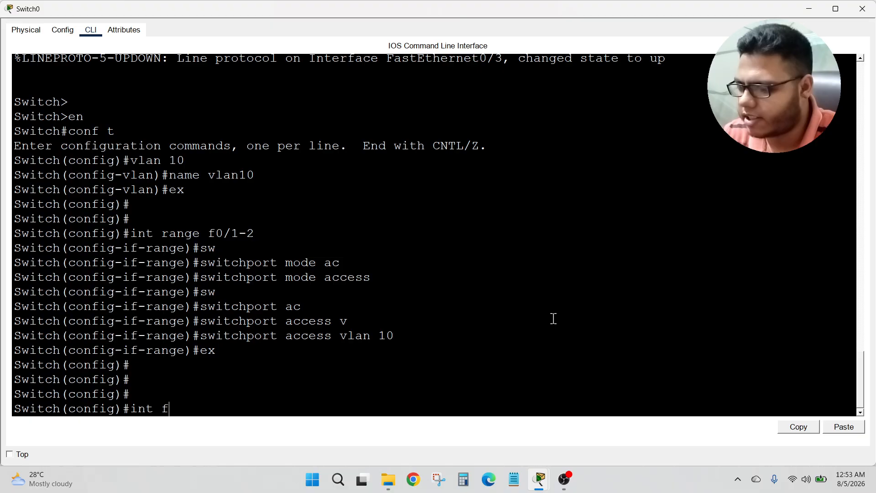
text(0/3)
key(Return)
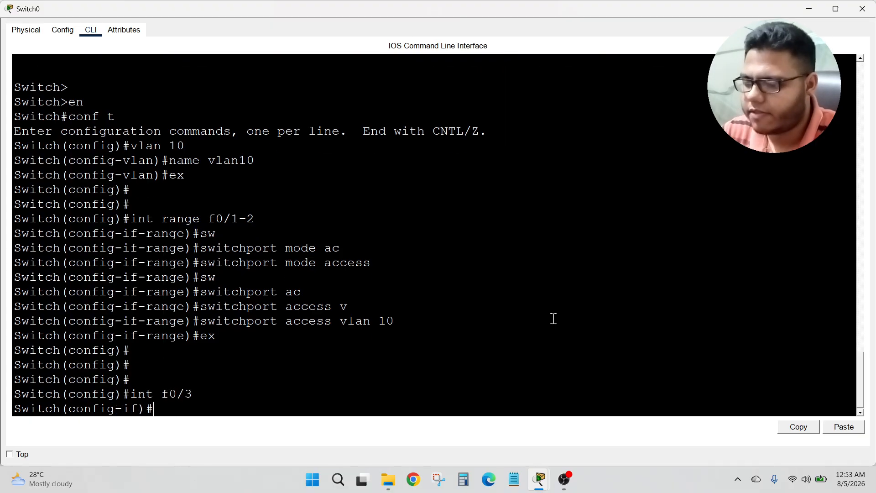
text(sw)
key(Tab)
text(mode tr)
key(Tab)
key(Return)
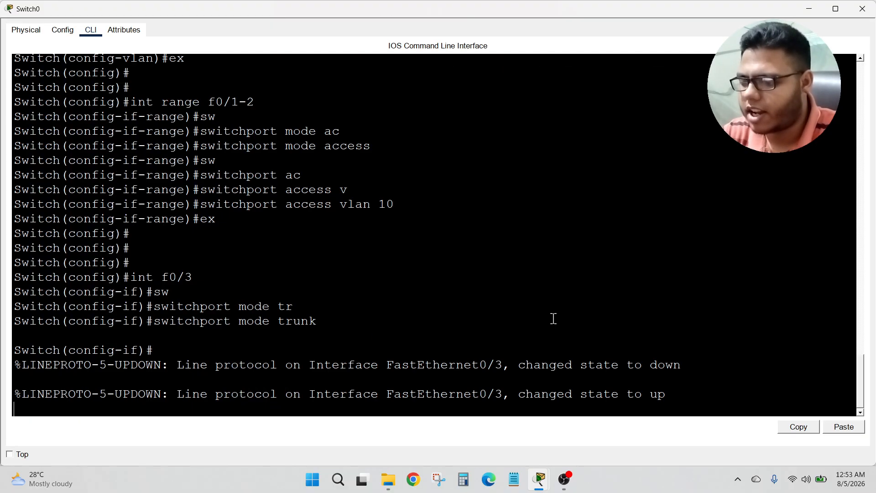
key(Return)
key(Return)
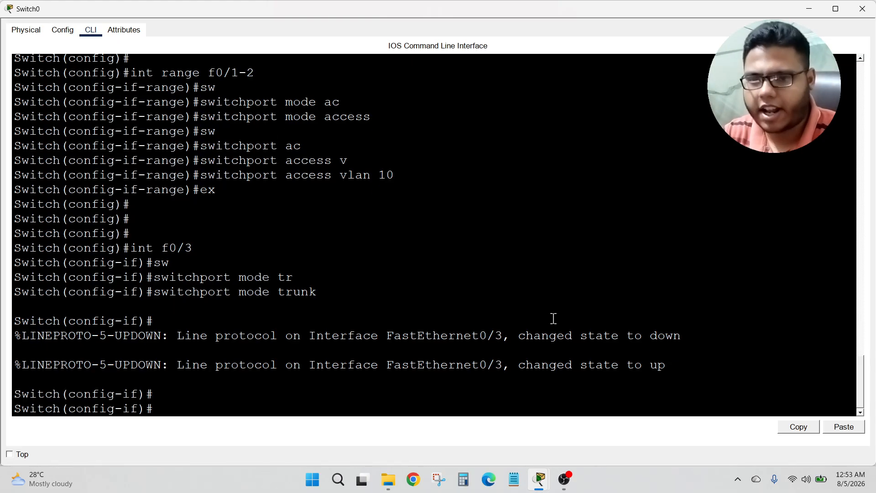
click(863, 9)
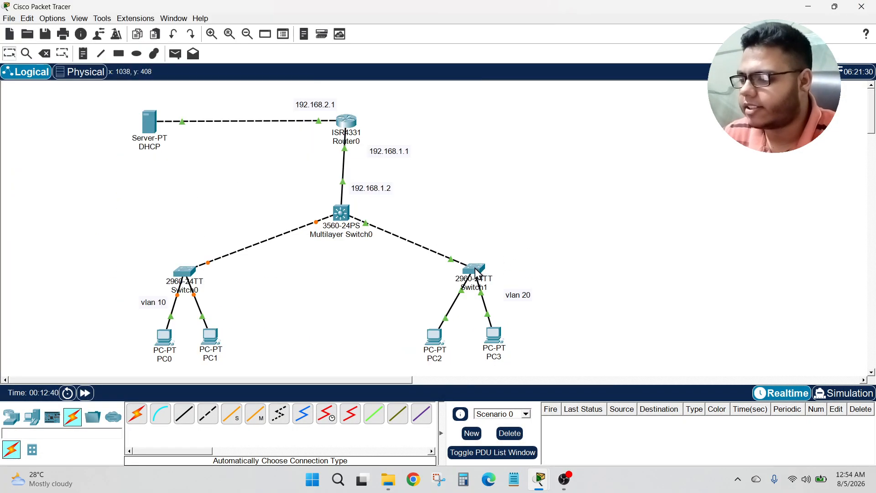
Step: Open Switch1's command line and enter privileged EXEC and global configuration mode
click(475, 273)
click(93, 25)
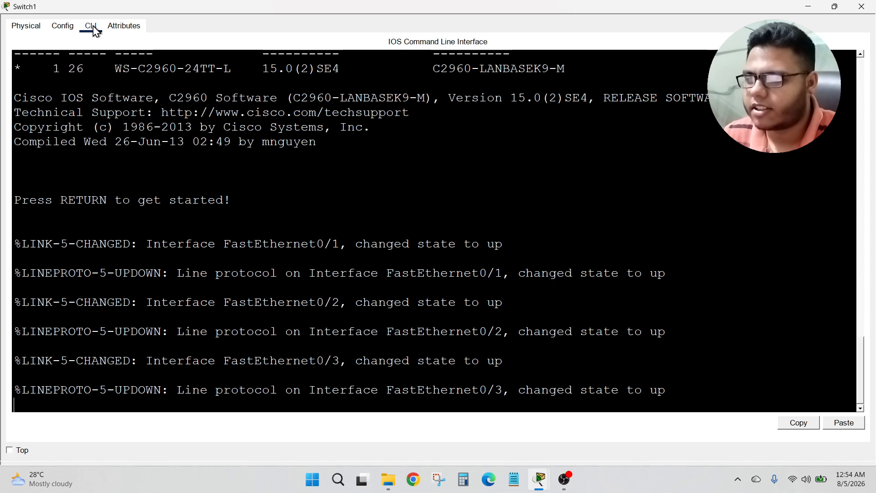
key(Return)
key(Return)
key(Return)
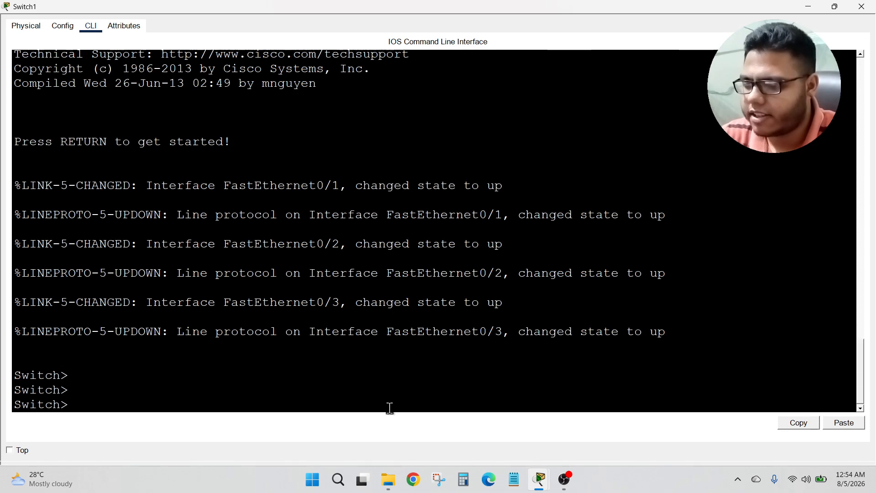
text(en)
key(Return)
text(conf t)
key(Return)
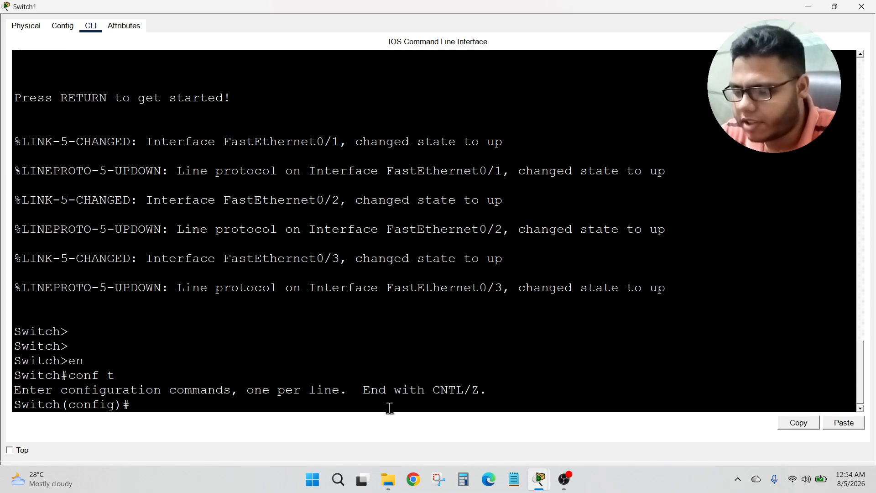
Step: Create VLAN 20 on Switch1, name it vlan20, and return to global configuration mode
text(vlan)
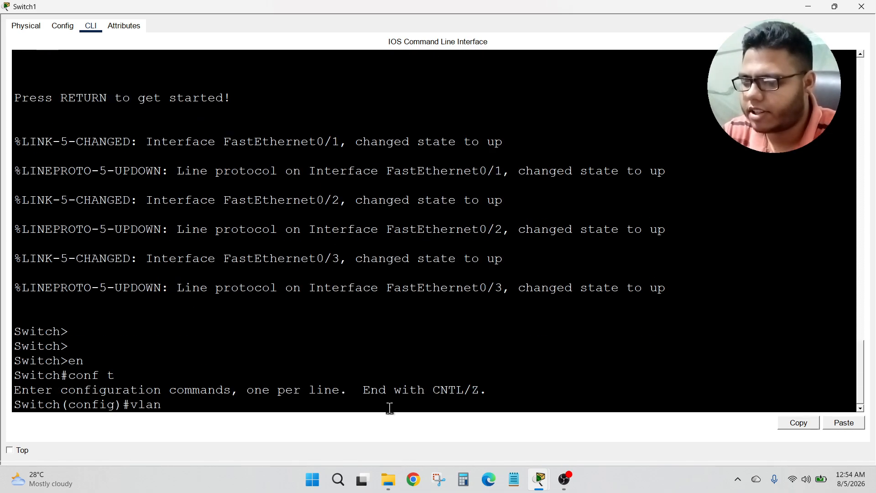
text( 20)
key(Return)
text(name)
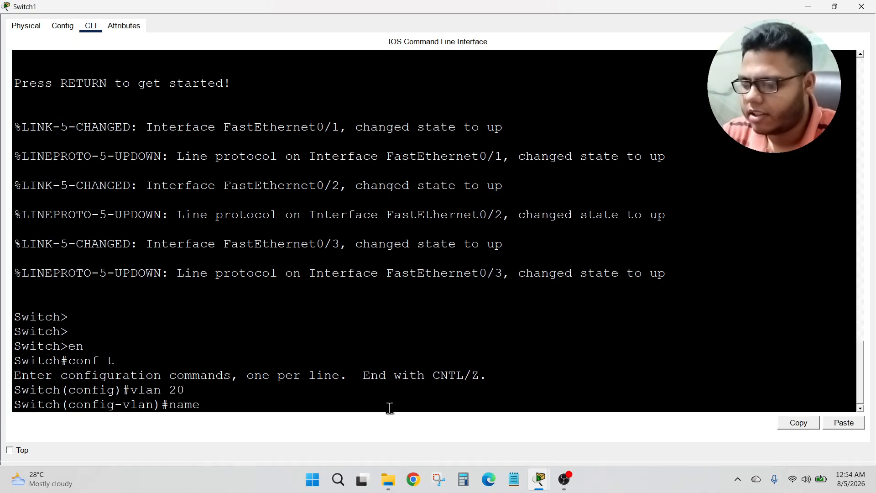
text( vlan20)
key(Return)
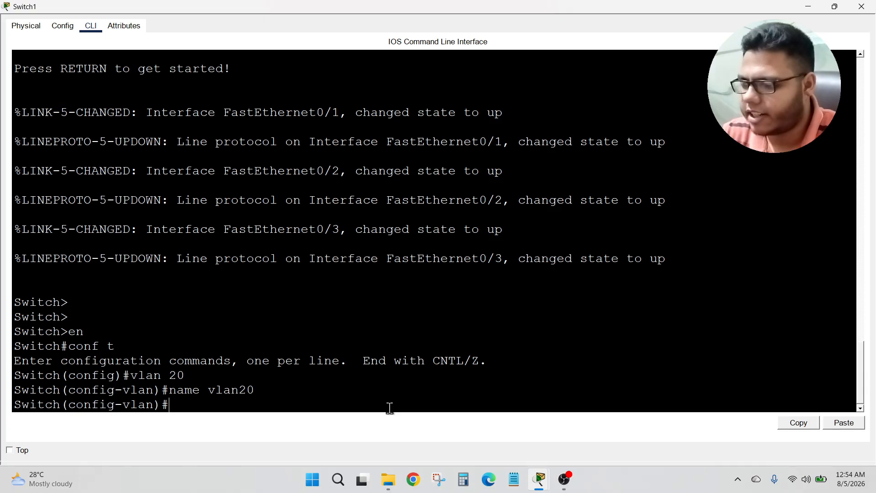
text(ex)
key(Return)
key(Return)
key(Return)
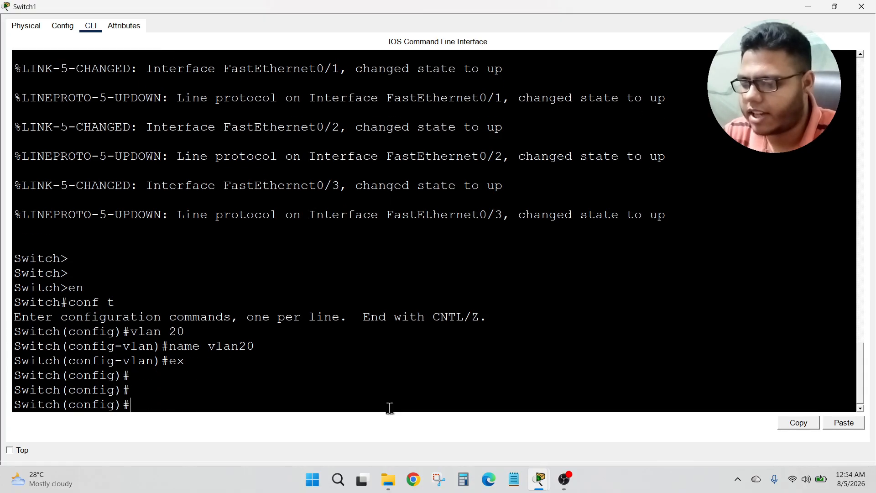
Step: Select Switch1 interfaces f0/1-2 as a range and set them to switchport mode access
text(int)
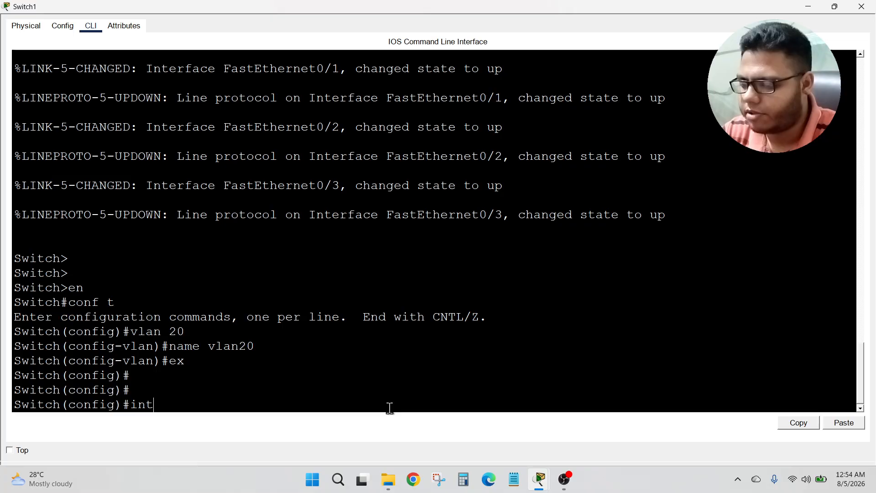
text( range f0/1-2)
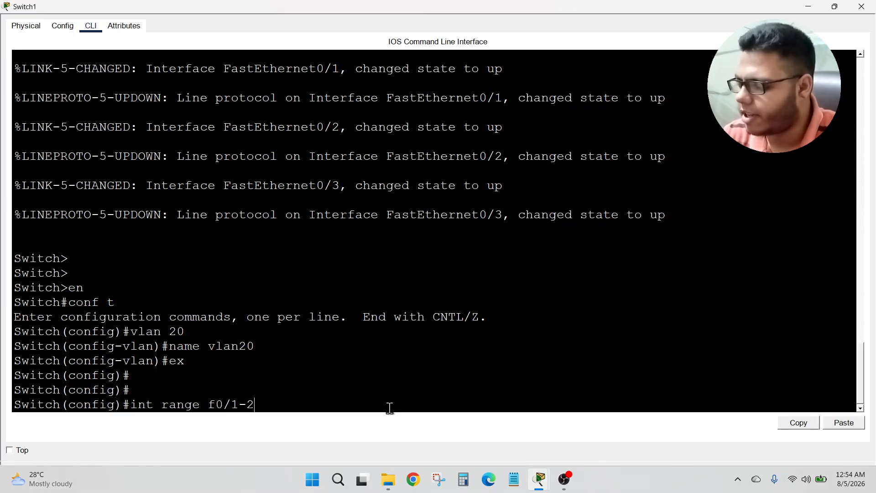
key(Return)
text(sw)
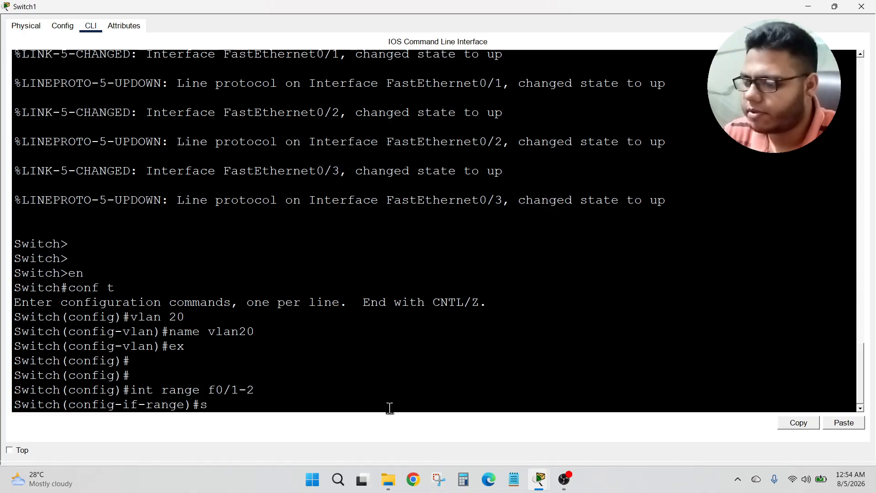
key(Tab)
text(mode ac)
key(Tab)
key(Return)
Step: Assign Switch1's f0/1-2 range to access VLAN 20 and exit interface configuration
text(s)
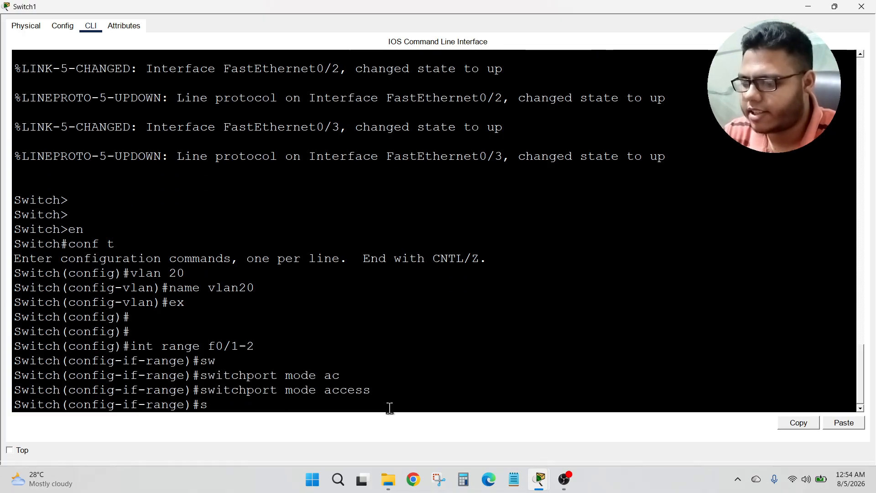
text(w)
key(Tab)
text(ac)
key(Tab)
text(v)
key(Tab)
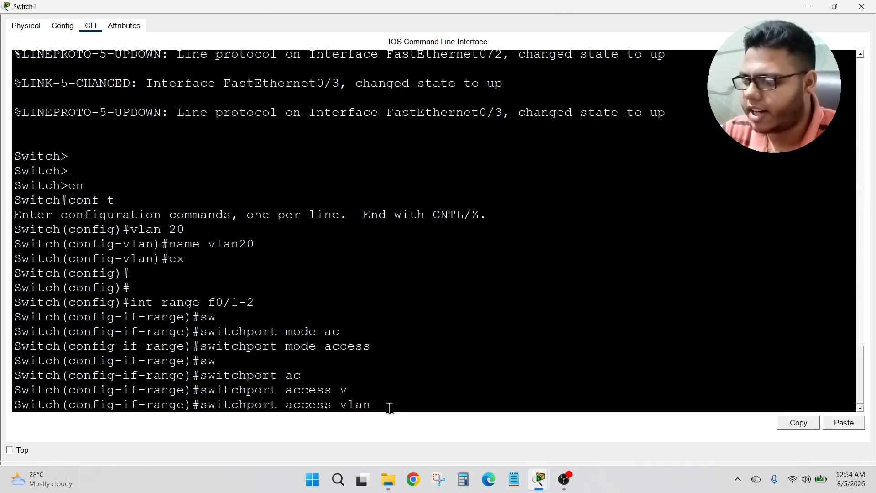
text(20)
key(Return)
text(ex)
key(Return)
key(Return)
key(Return)
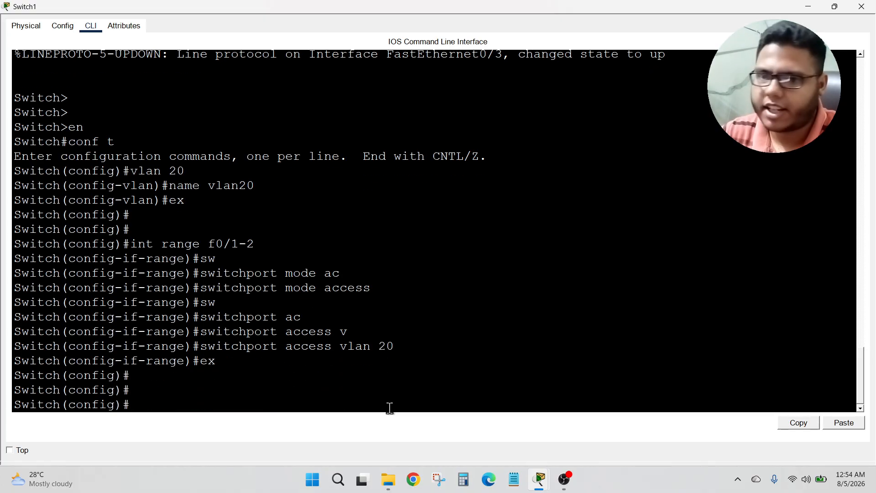
Step: Set Switch1's interface f0/3 to switchport mode trunk and close the switch window
text(int )
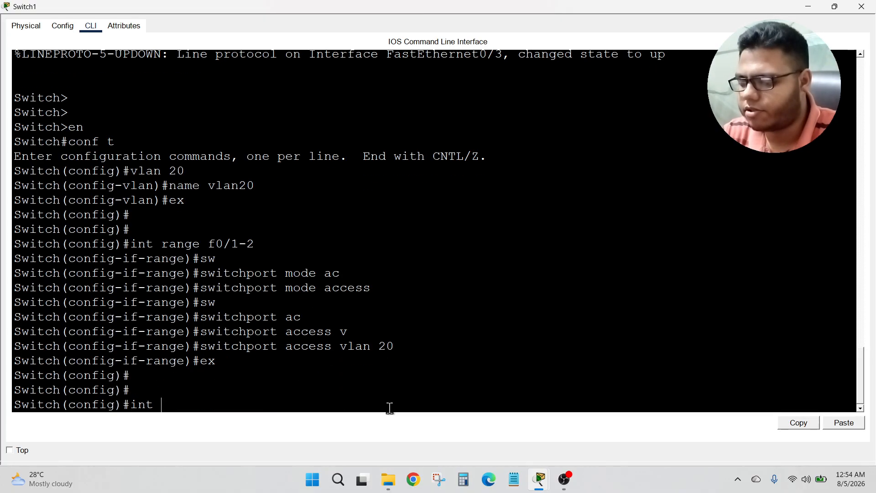
text(f0/3)
key(Return)
text(s)
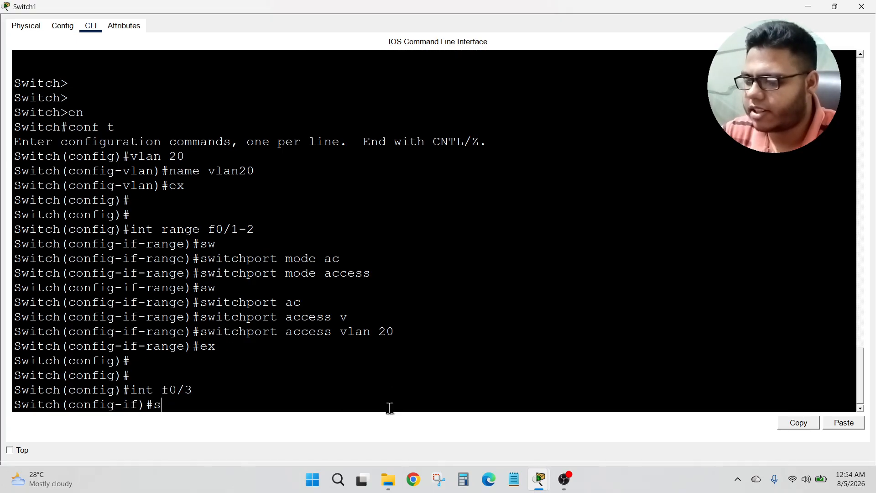
text(w)
key(Tab)
text(mode tr)
key(Tab)
key(Return)
key(Return)
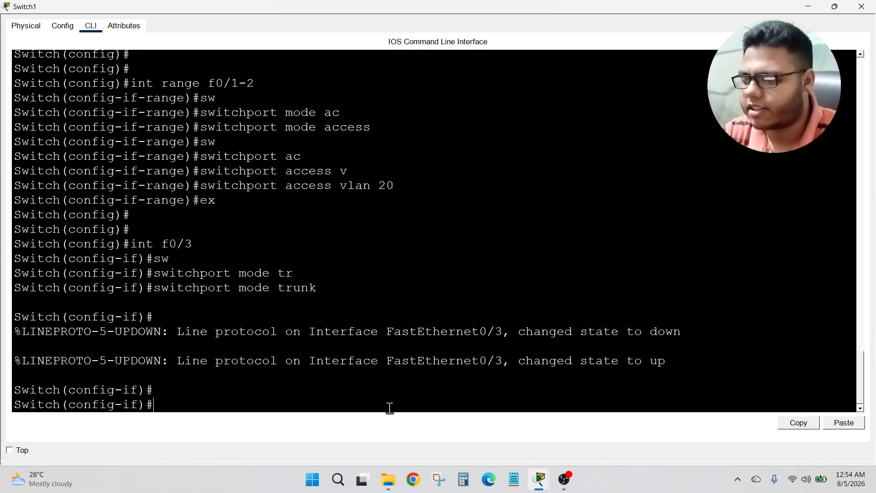
key(Return)
key(Return)
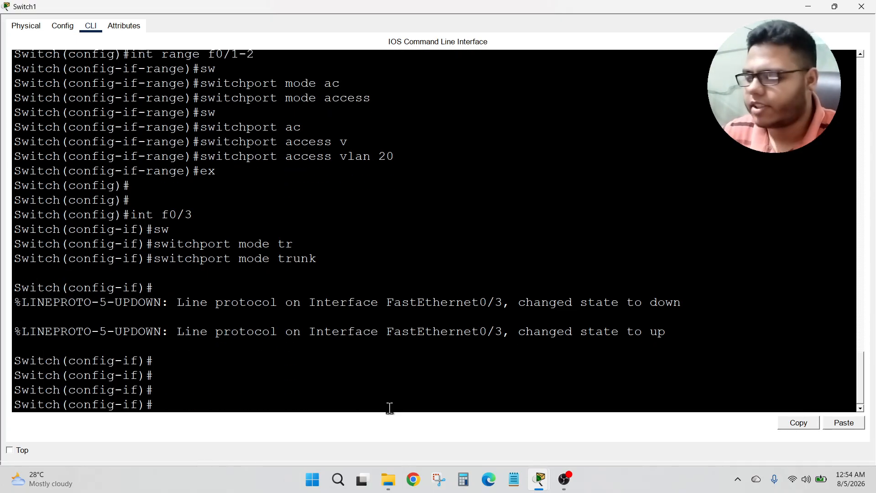
click(862, 7)
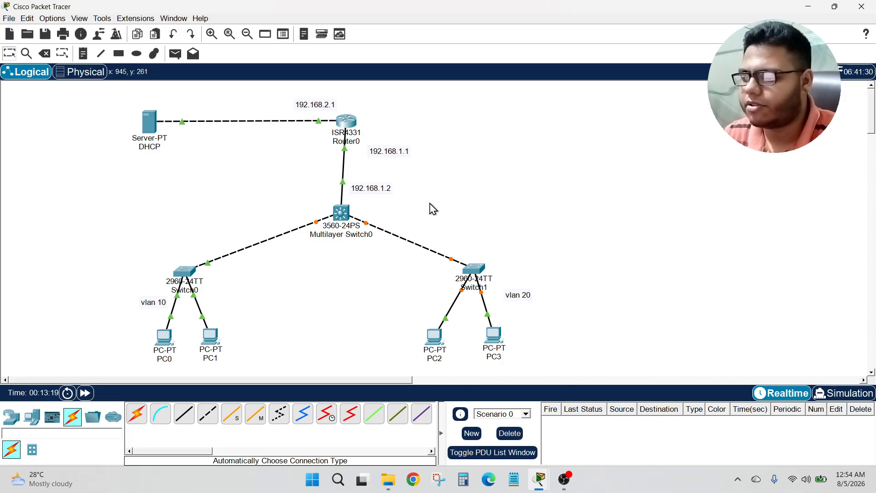
Step: Open Multilayer Switch0's command line, decline the initial configuration dialog, and enter global configuration mode
click(342, 215)
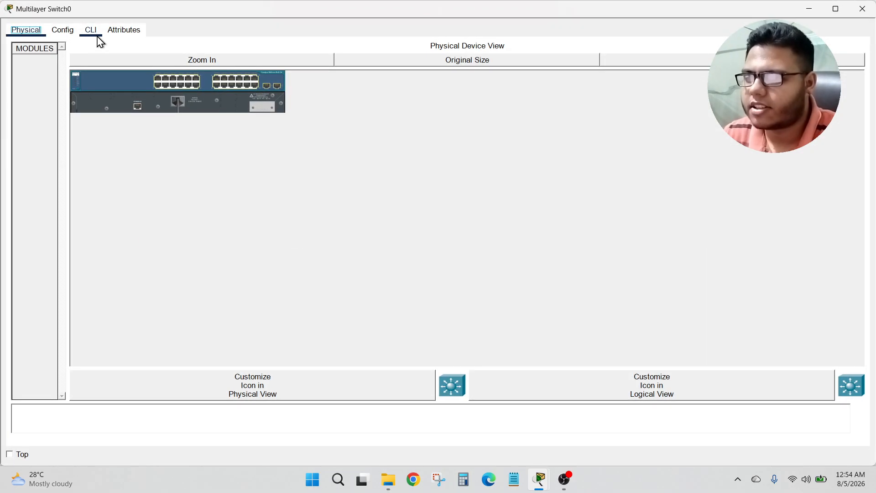
click(90, 30)
key(Return)
key(Return)
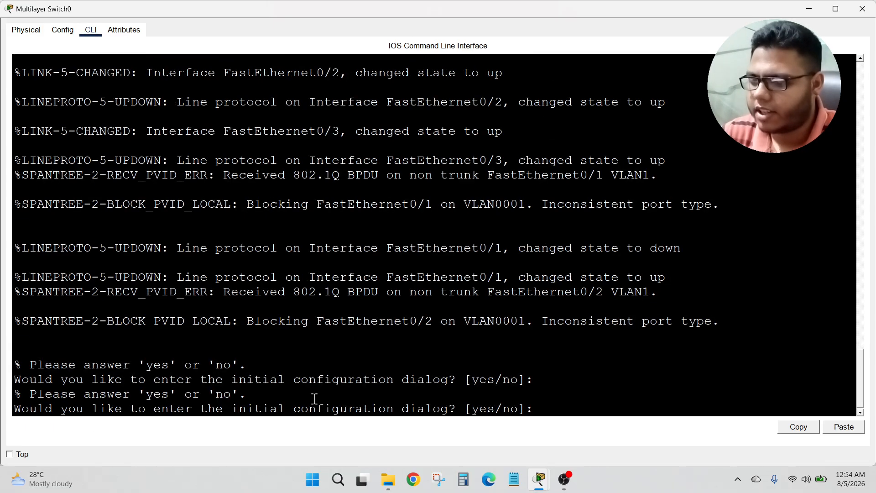
text(no)
key(Return)
key(Return)
key(Return)
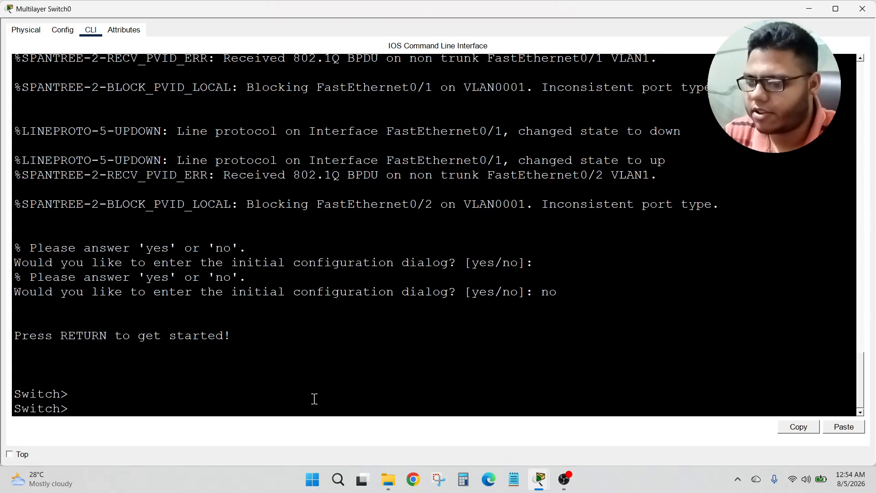
text(en)
key(Return)
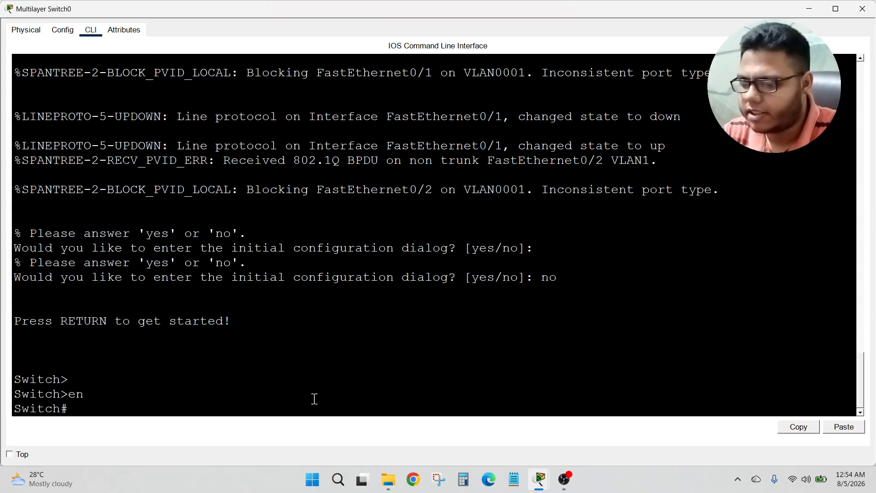
text(conf t)
key(Return)
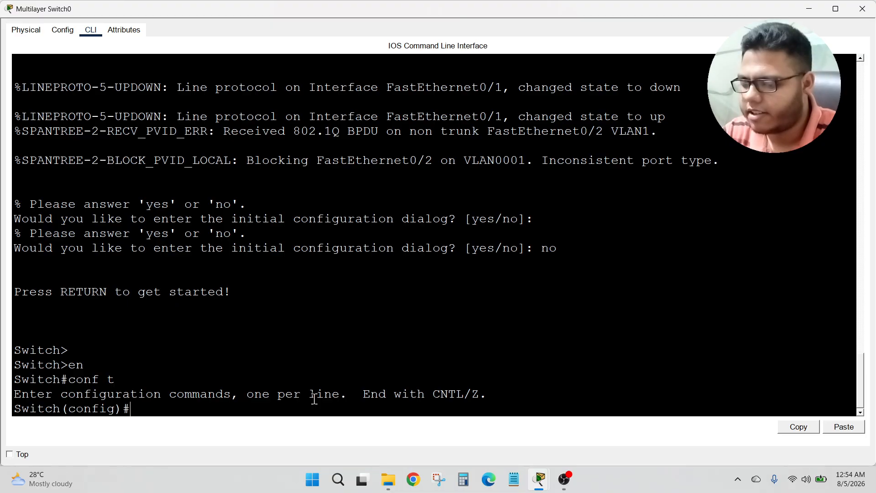
Step: Create VLAN 10 on Multilayer Switch0, name it vlan10, and return to global configuration mode
text(vlan 10)
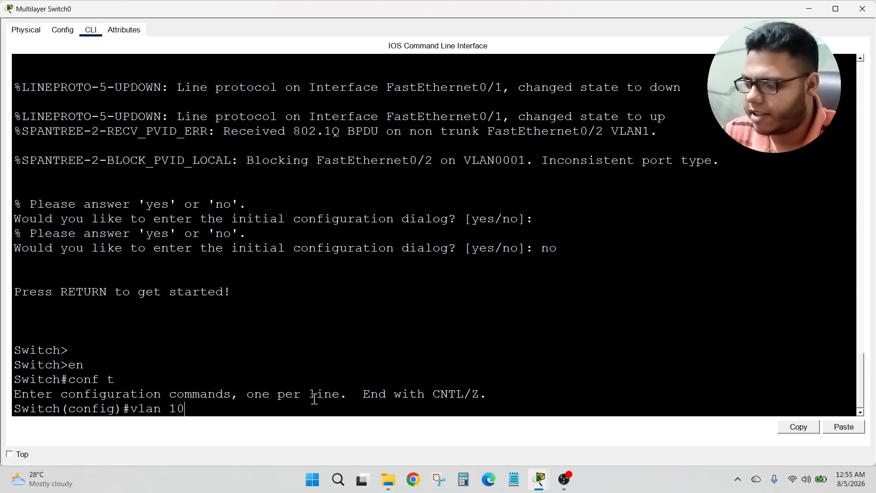
key(Return)
text(name vlan)
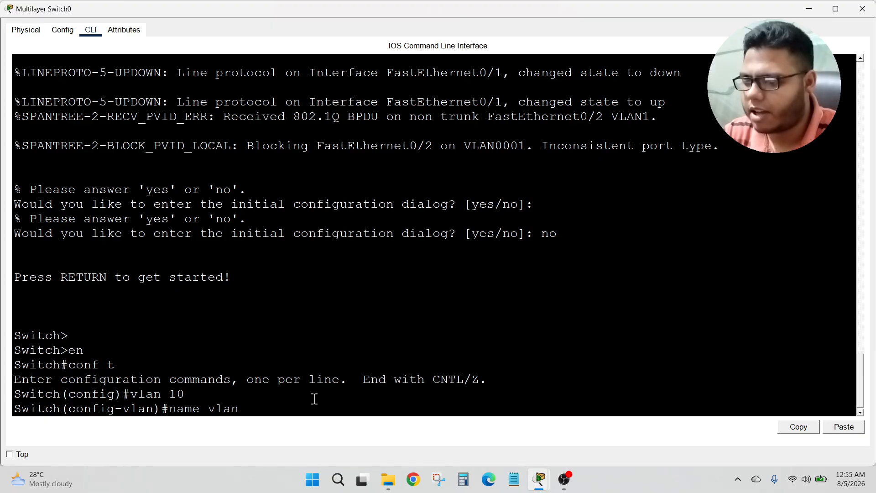
text(10)
key(Return)
text(ex)
key(Return)
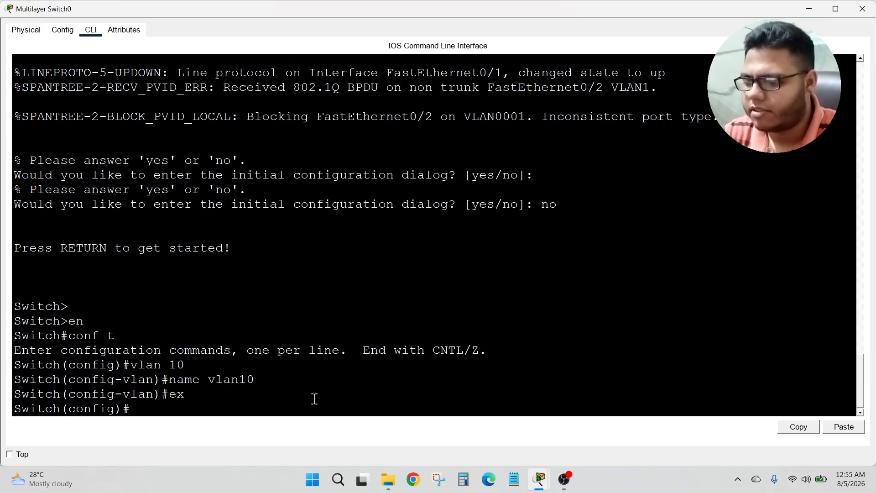
key(Return)
Step: Create VLAN 20 on Multilayer Switch0, name it vlan20, and return to global configuration mode
text(vla)
key(BackSpace)
key(BackSpace)
key(BackSpace)
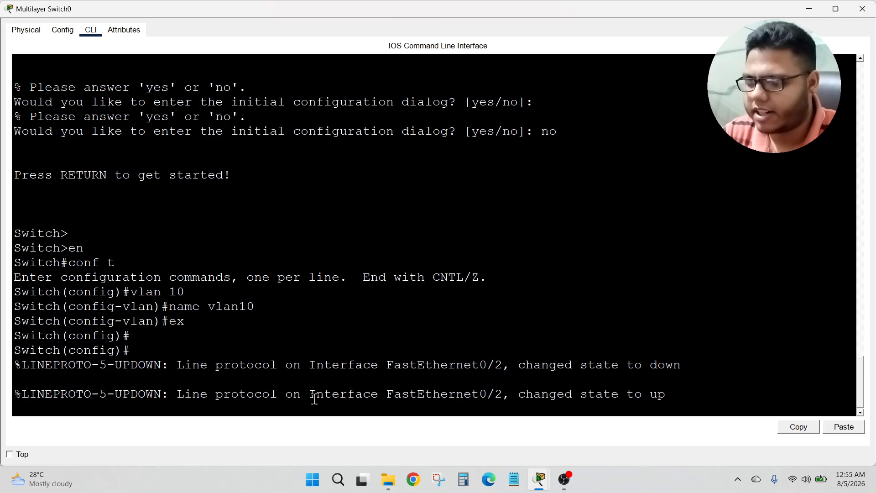
key(Return)
text(vlan)
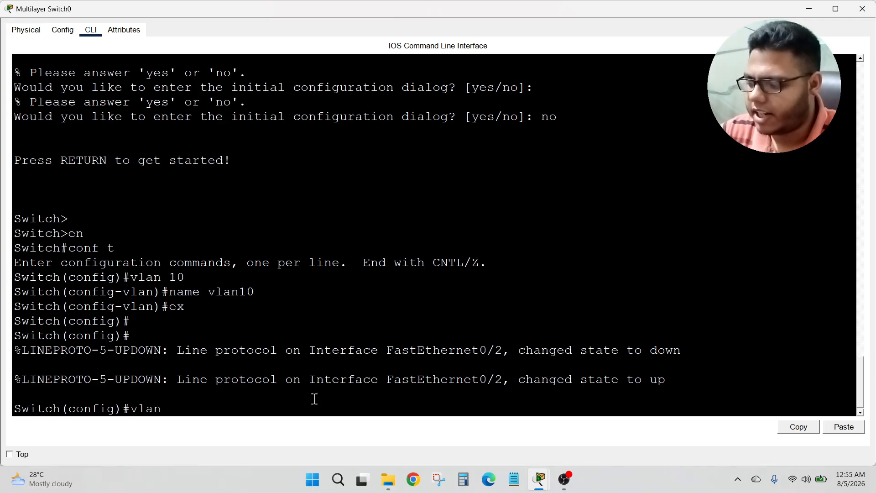
text( 20)
key(Return)
text(name v)
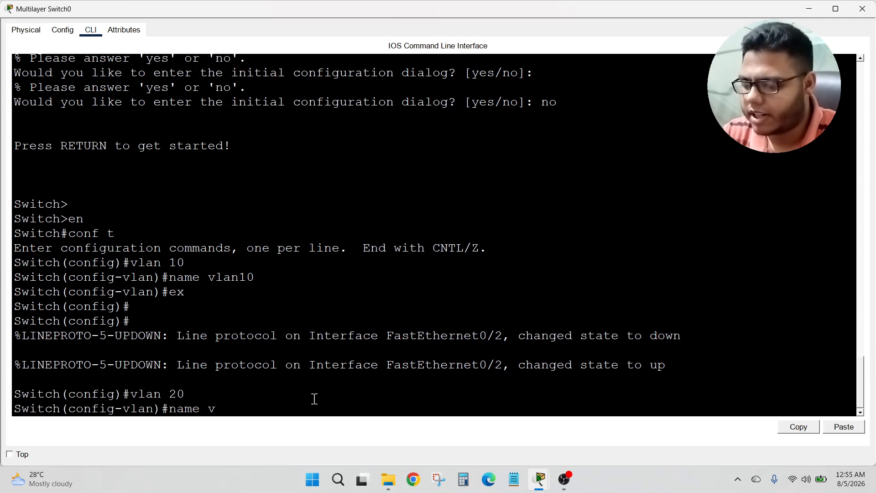
text(lan 2)
key(BackSpace)
key(BackSpace)
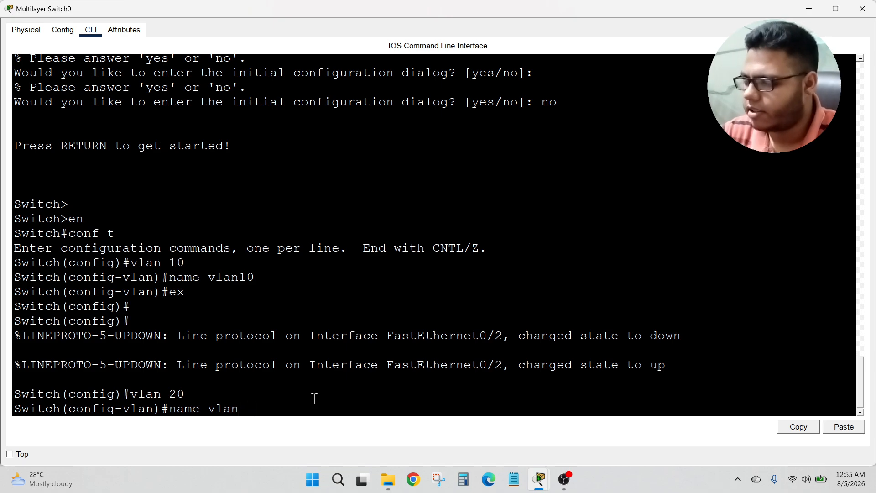
text(20)
key(Return)
text(ex)
key(Return)
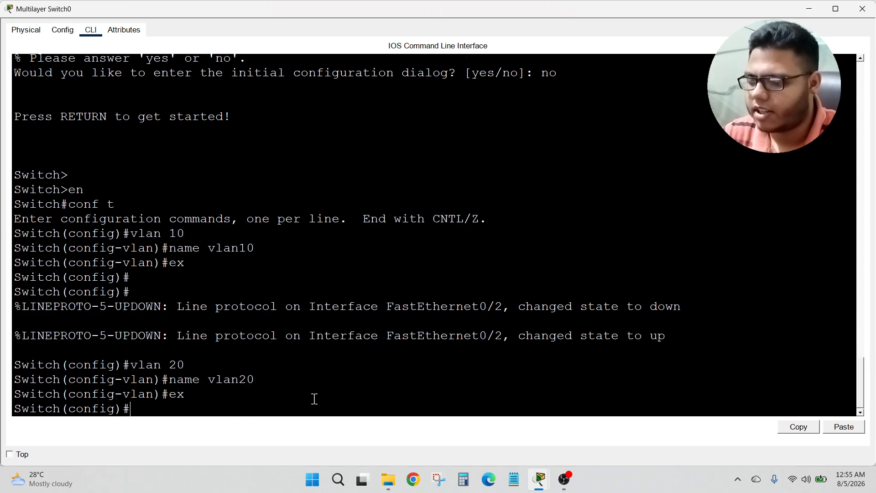
key(Return)
key(Return)
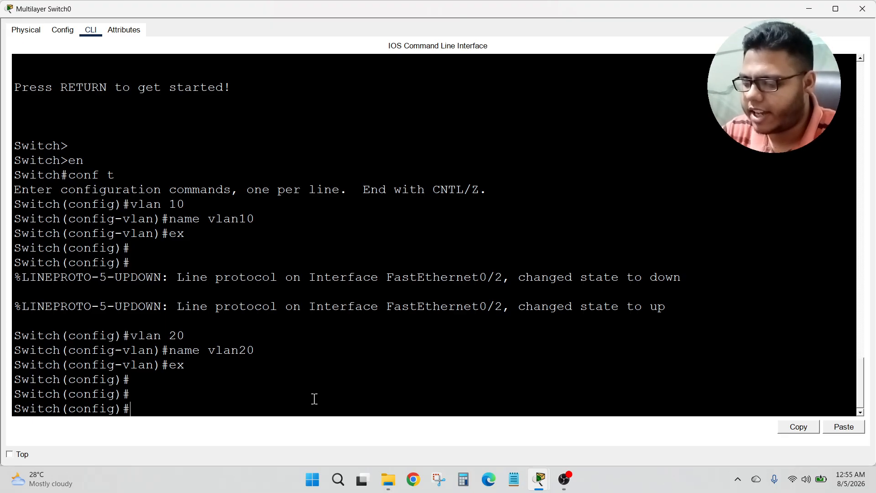
Step: Configure interface VLAN 10 with IP address 192.168.10.1 and mask 255.255.255.0, and enable it with no shutdown
text(int vlan 1)
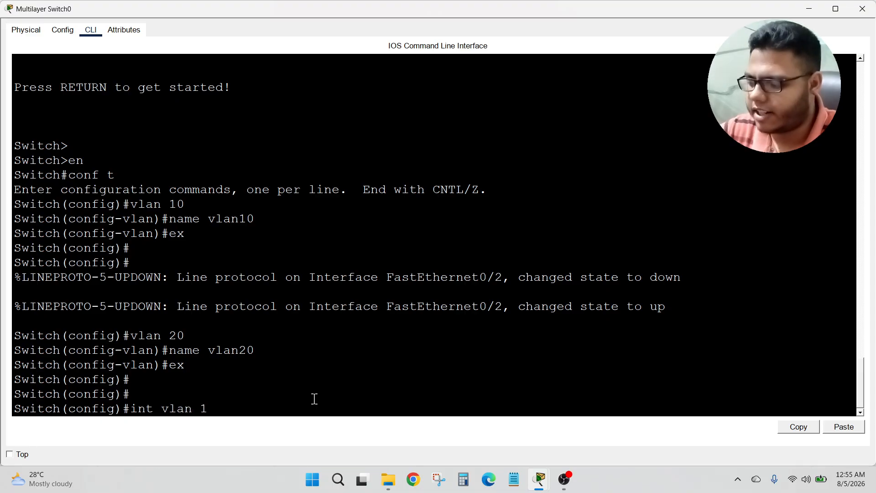
text(0)
key(Return)
text(ip ad)
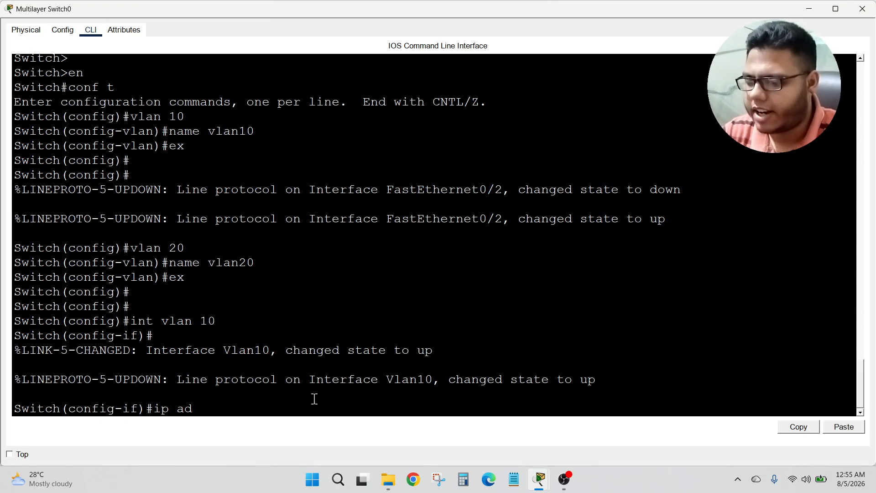
key(Tab)
text(192.1)
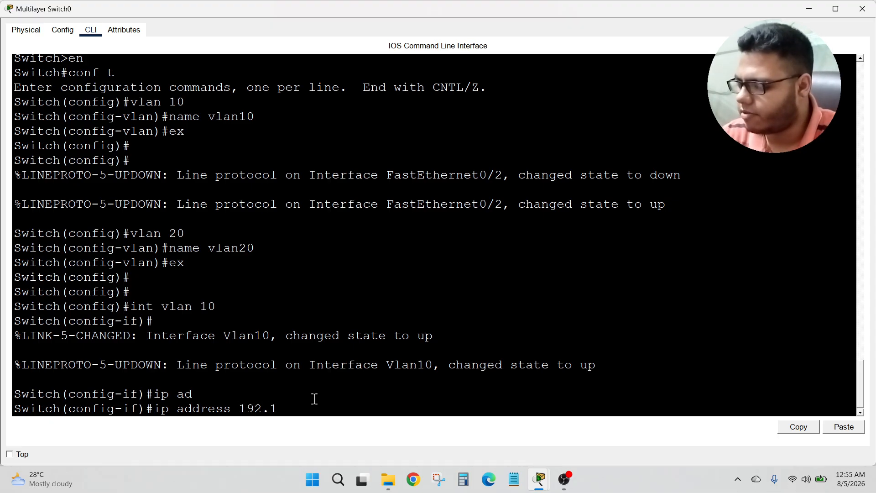
text(68.10.1)
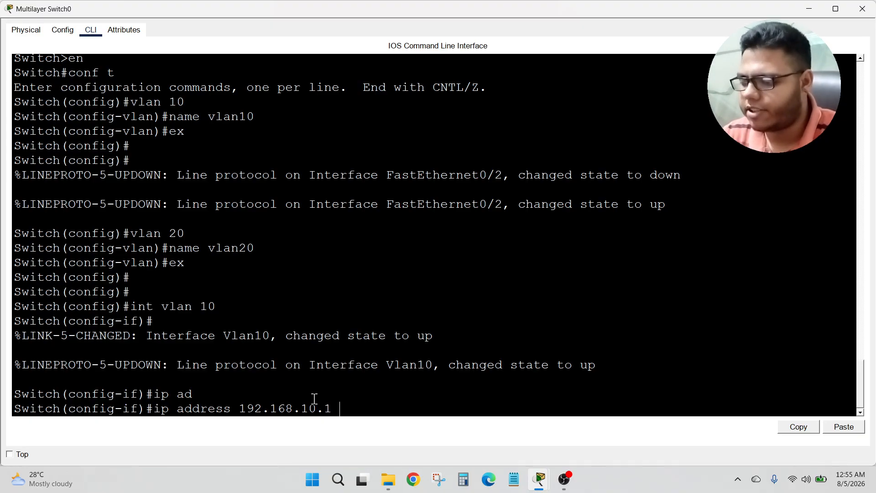
text( 255.255.255.0)
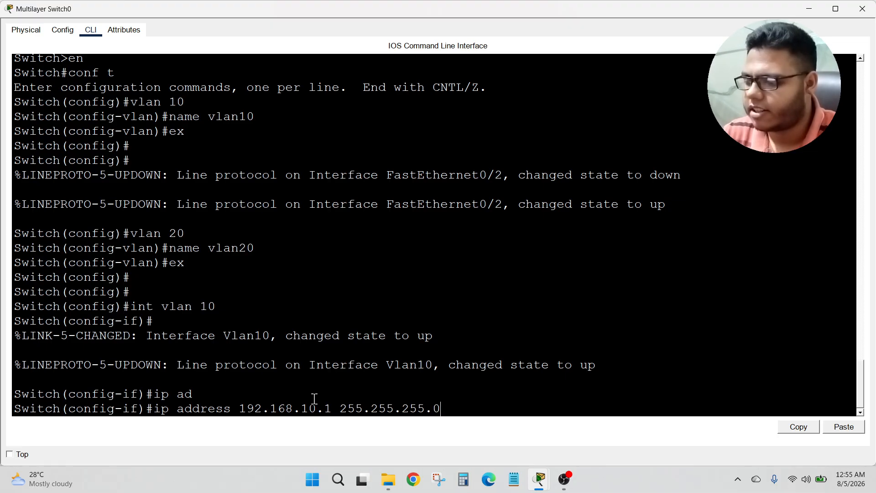
key(Return)
text(no sh)
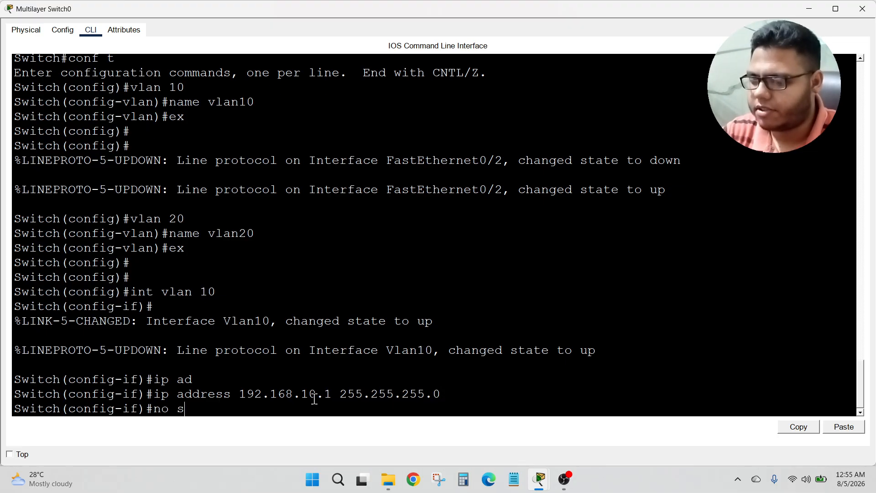
key(Tab)
key(Return)
key(Return)
key(Return)
Step: Configure interface VLAN 20 with IP address 192.168.20.1 and mask 255.255.255.0, enable it, and close the switch window
text(int)
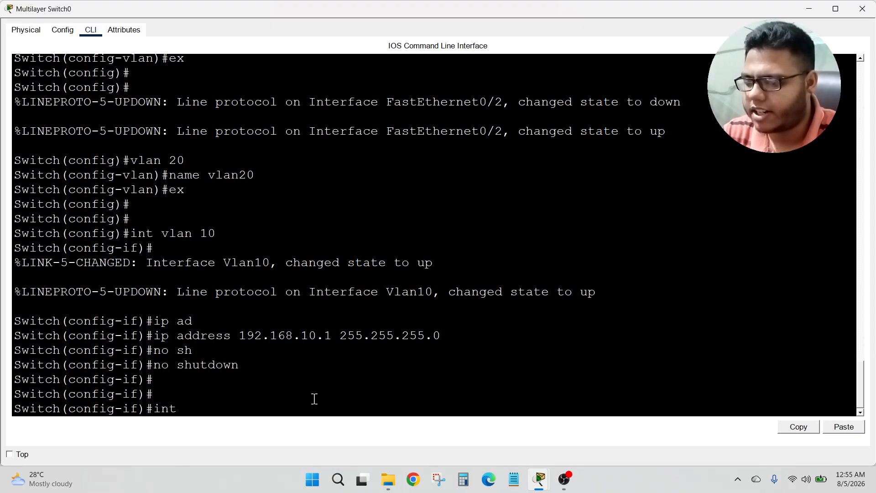
text( vlan)
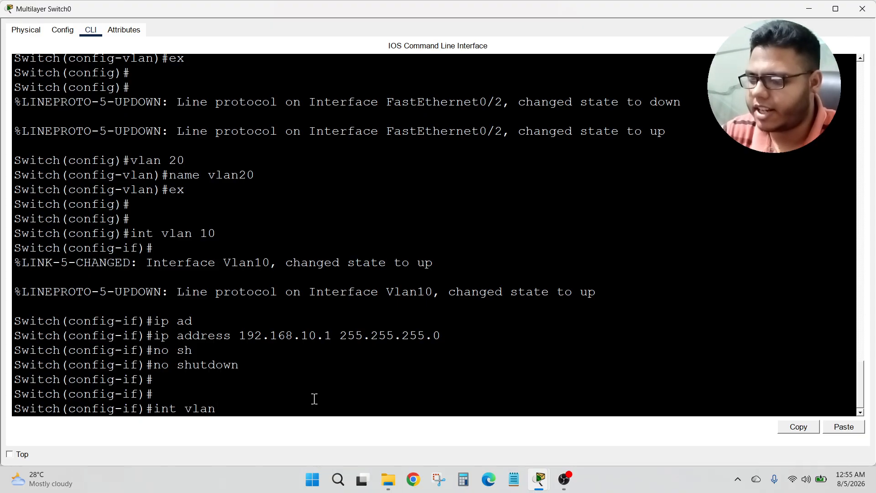
text( 20)
key(Return)
text(ip a)
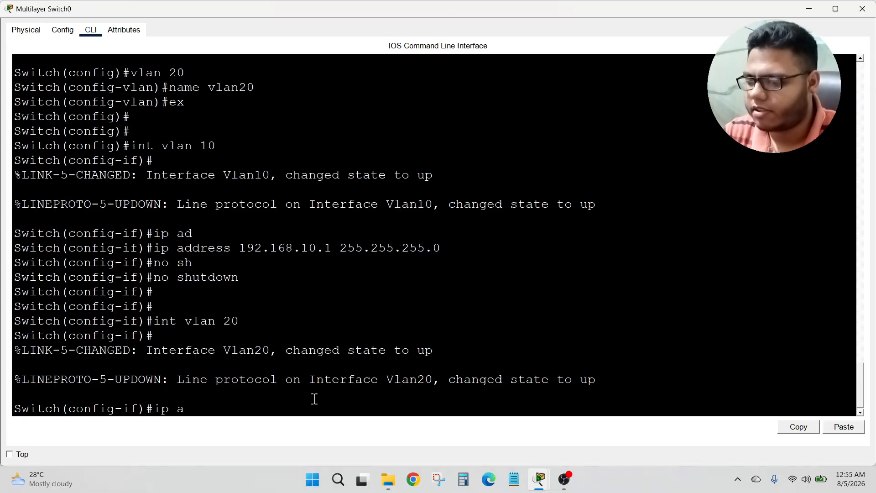
text(dd)
key(Tab)
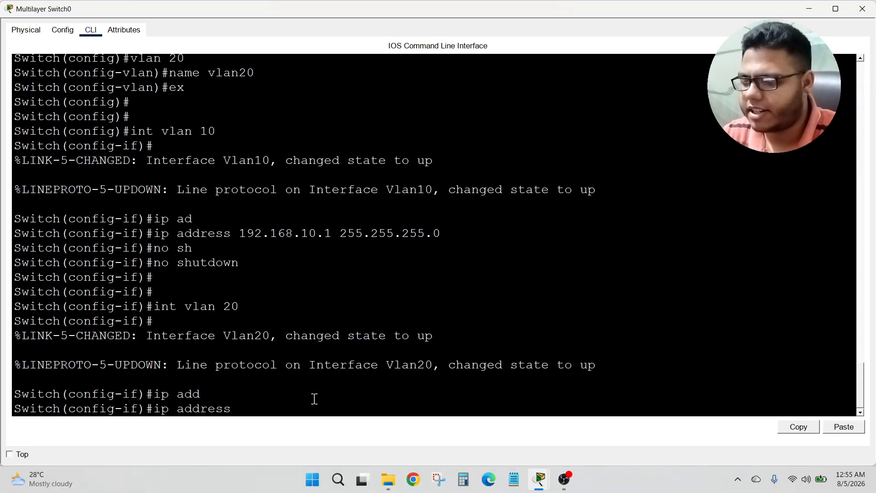
text(192.168)
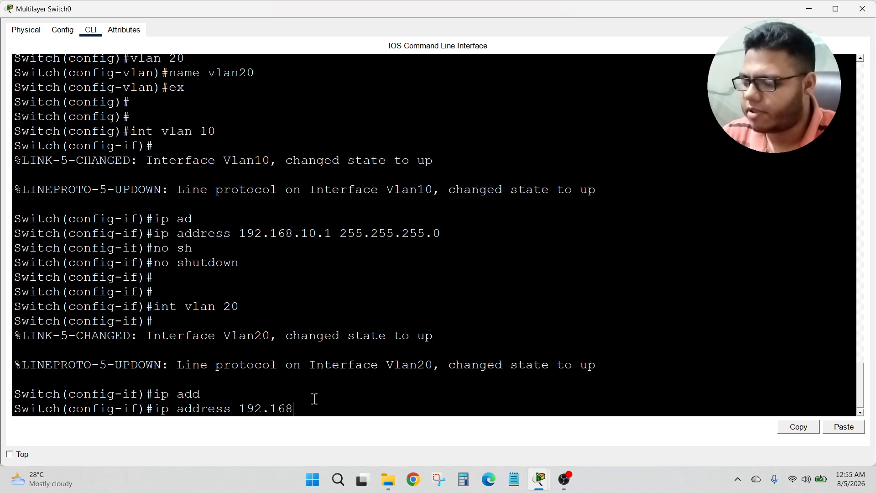
text(.20.1)
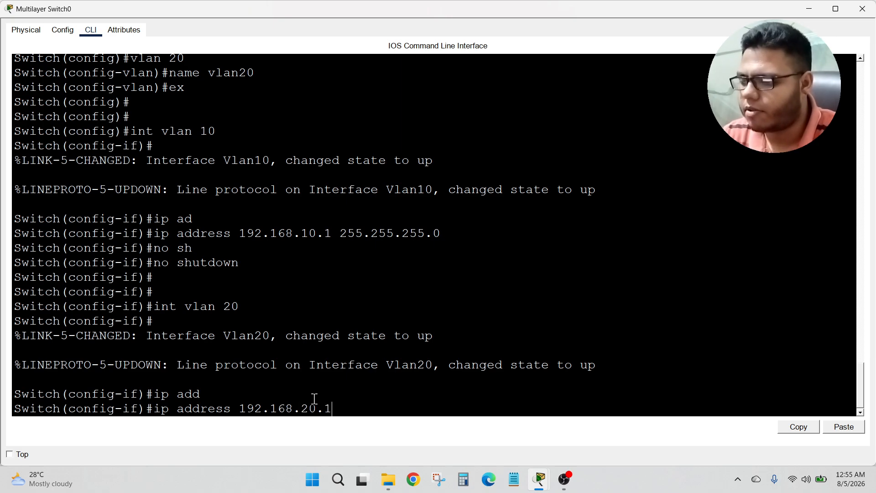
text( 255.255.255.0)
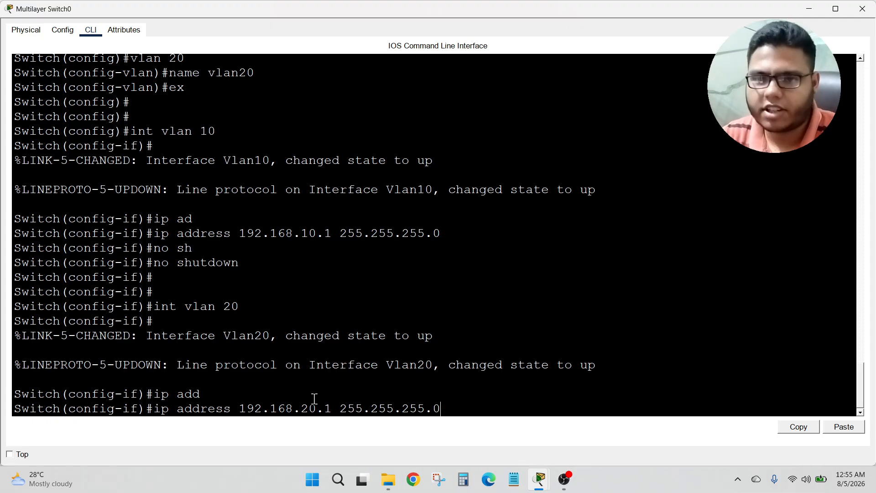
key(Return)
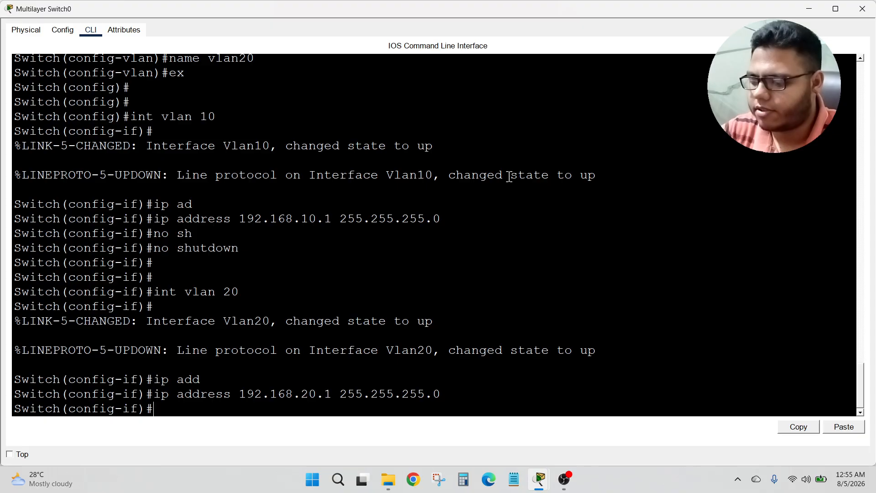
text(no sh)
key(Tab)
key(Return)
key(Return)
key(Return)
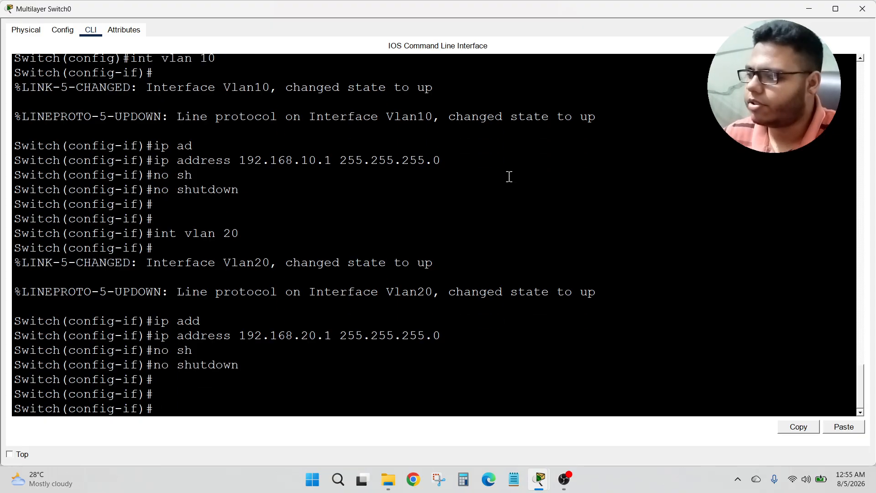
click(808, 10)
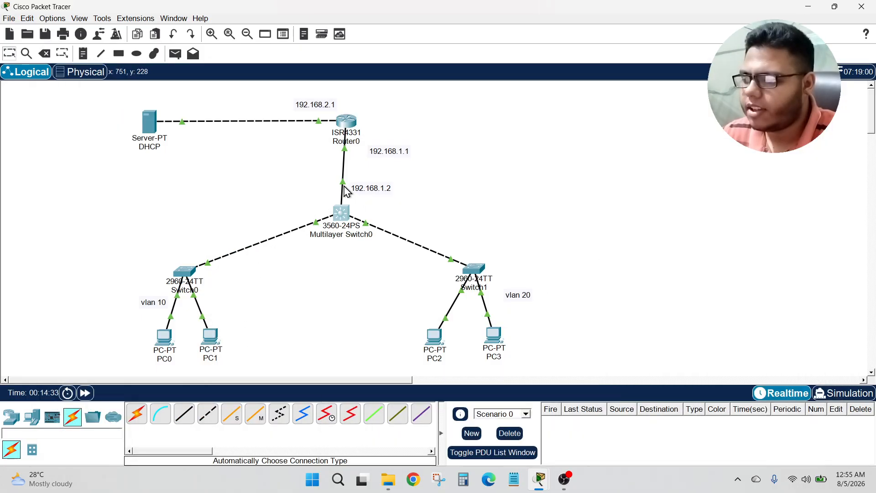
Step: Open Multilayer Switch0's CLI, enter interface FastEthernet0/3, and turn it into a routed port with no switchport
mouse_move(344, 182)
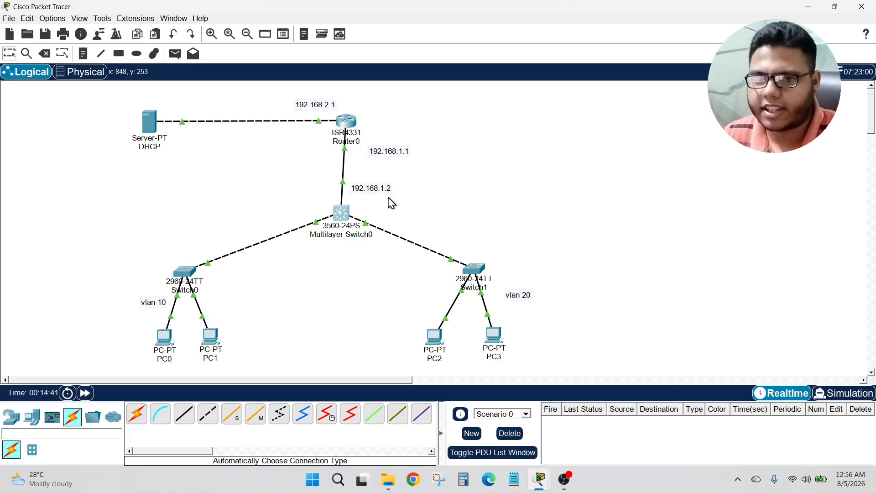
click(343, 213)
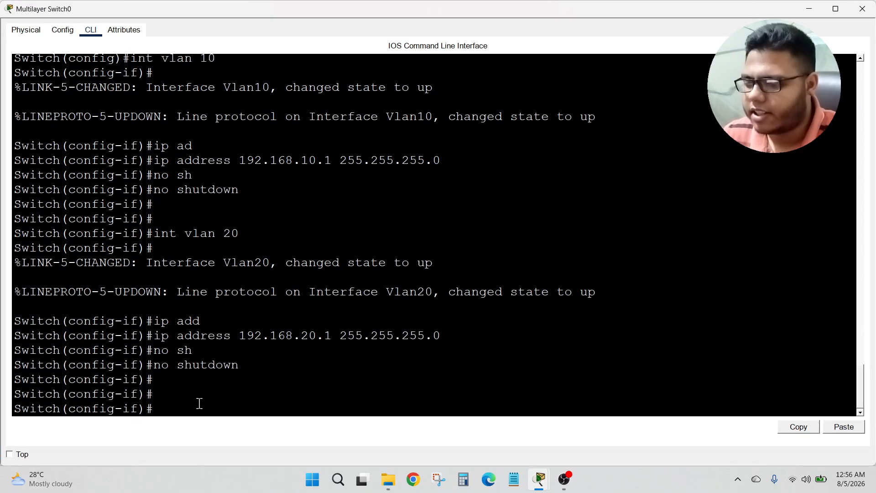
text(int f)
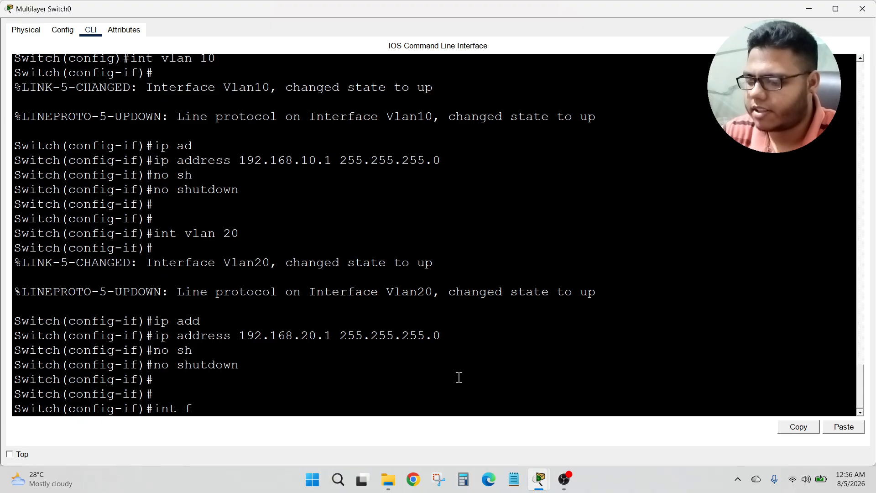
text(0/3)
key(Return)
text(nfig-if)#n)
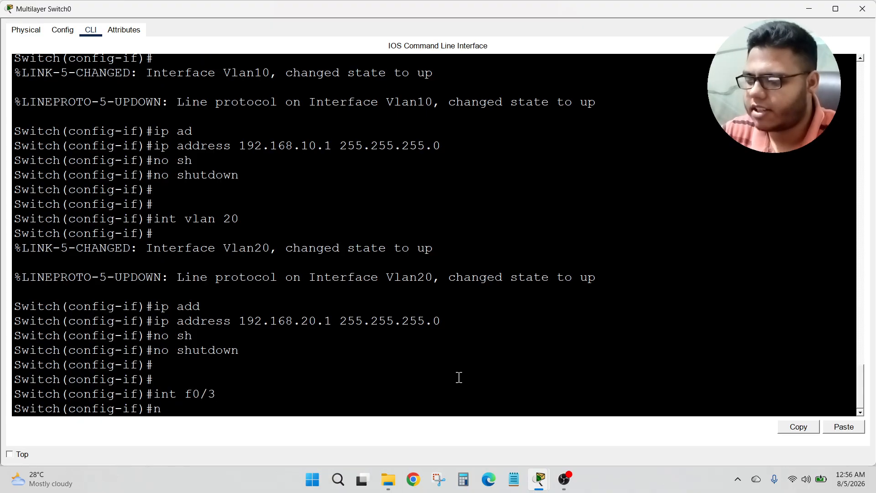
text(o sw)
key(Tab)
key(Return)
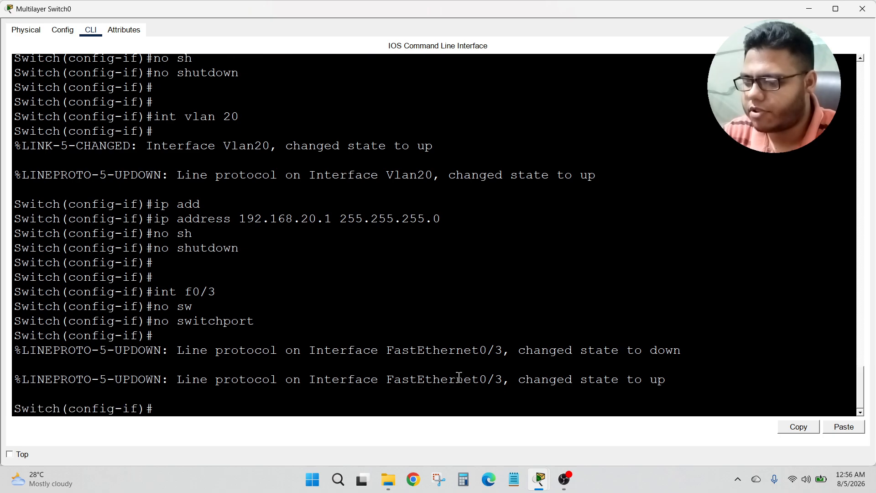
Step: Assign FastEthernet0/3 the IP address 192.168.1.2 with mask 255.255.255.0, enable it with no shutdown, and close the switch window
text(ip ad)
key(Tab)
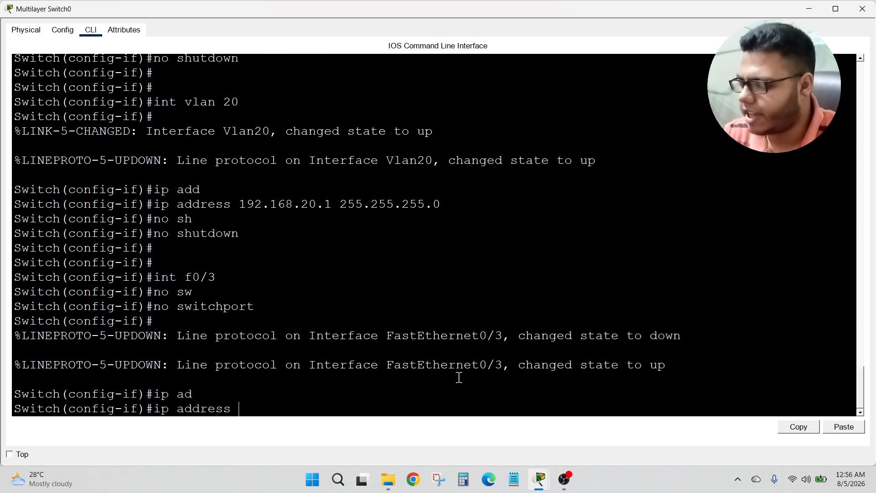
text(1)
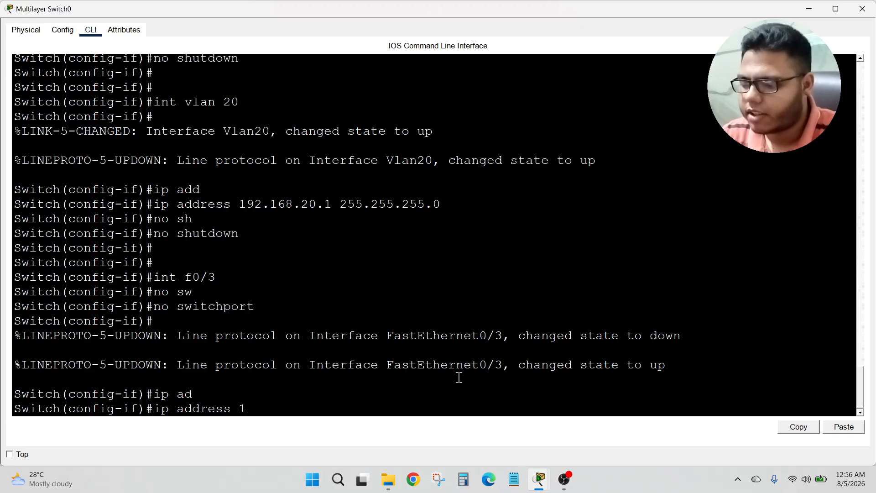
text(92.168.1.2)
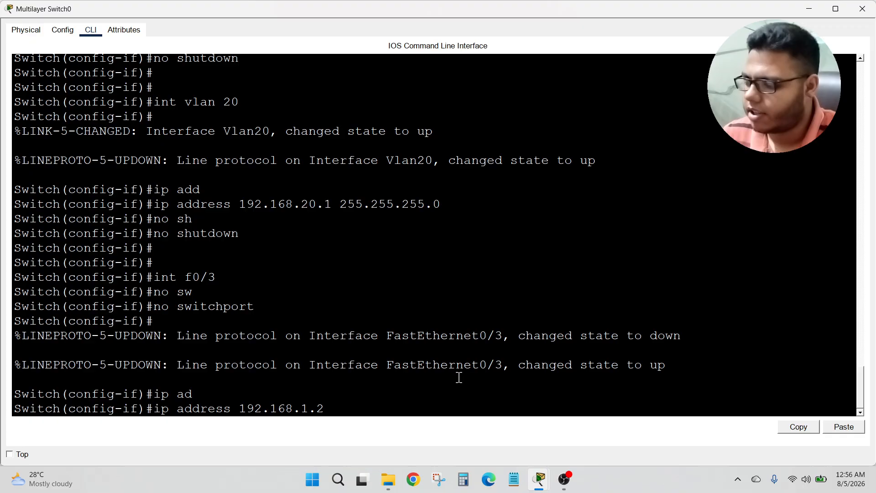
text( 255.255.255)
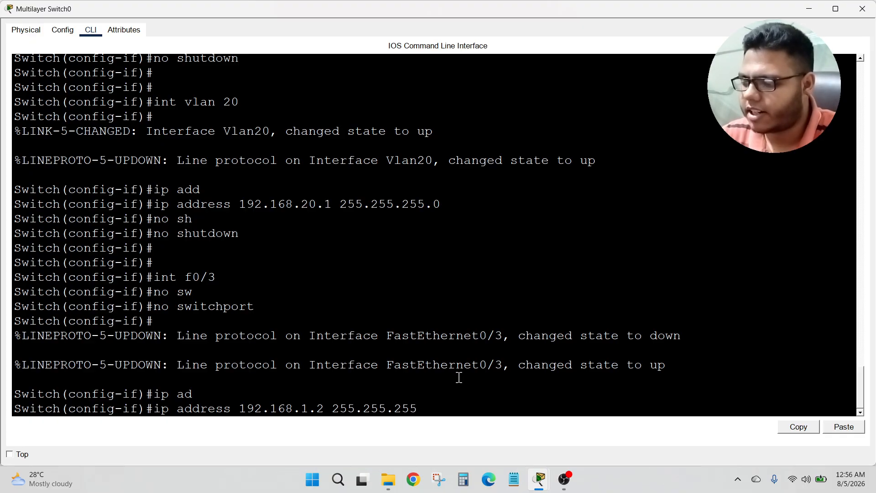
text(.0)
key(Return)
text(no sh)
key(Tab)
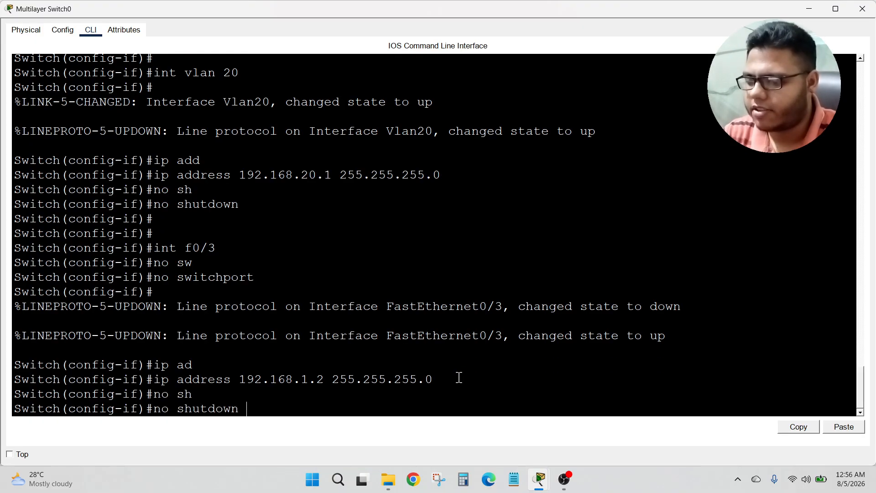
key(Return)
key(Return)
key(Return)
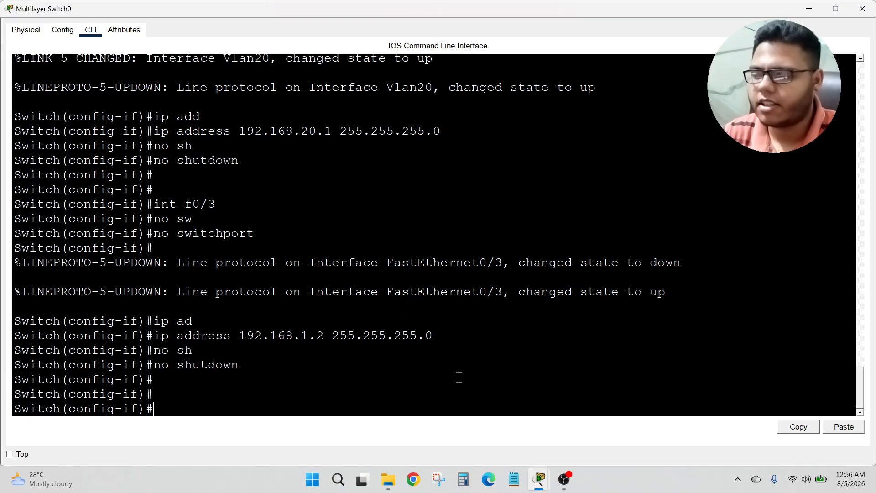
click(863, 9)
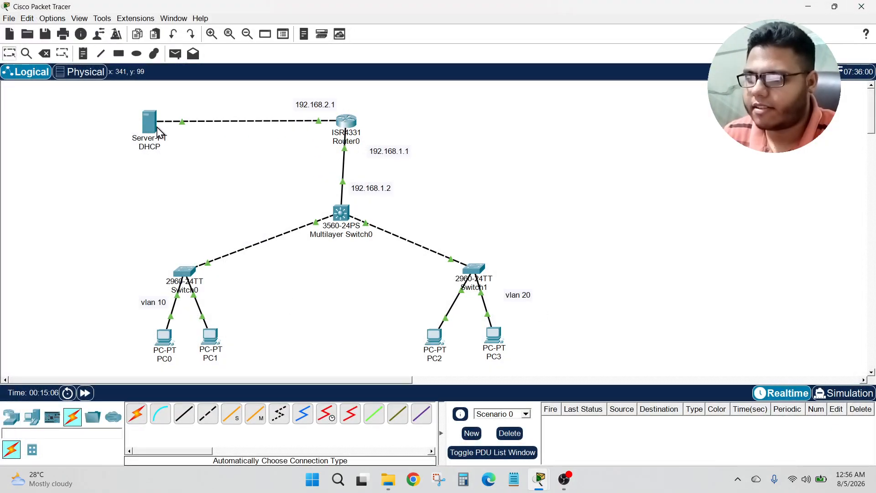
Step: Give the DHCP server a static IP of 192.168.2.2, mask 255.255.255.0, and default gateway 192.168.2.1
click(152, 121)
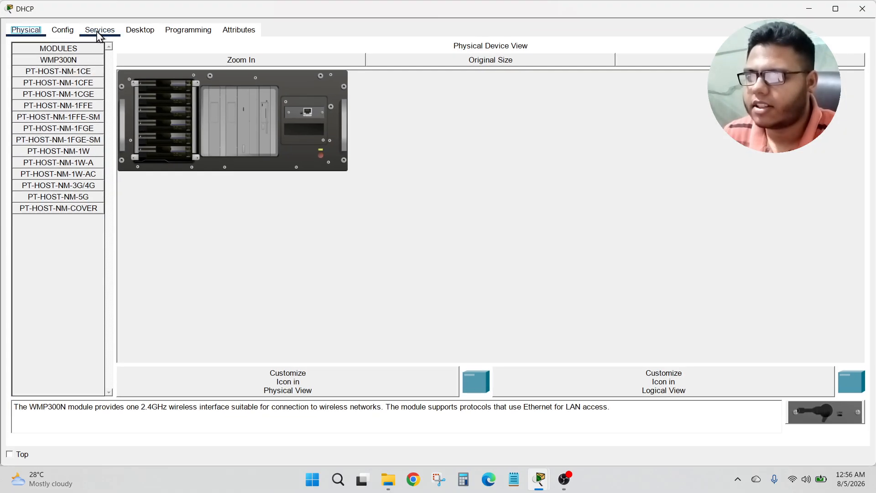
click(127, 38)
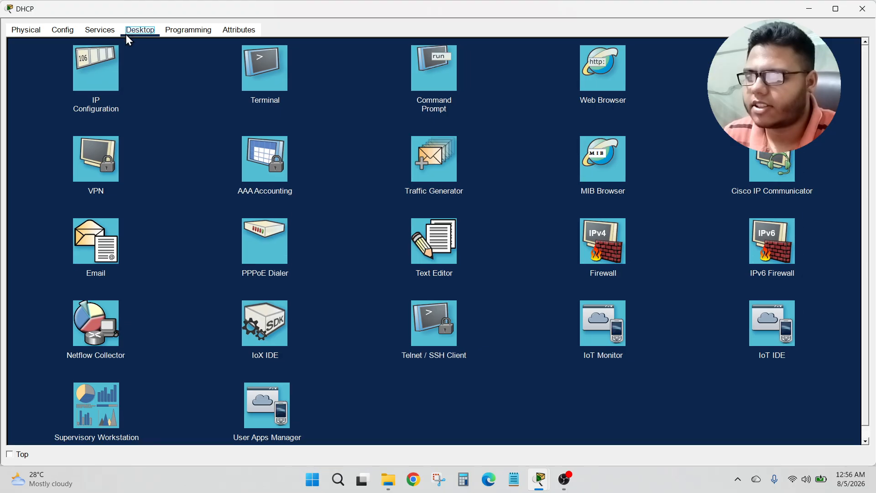
click(105, 75)
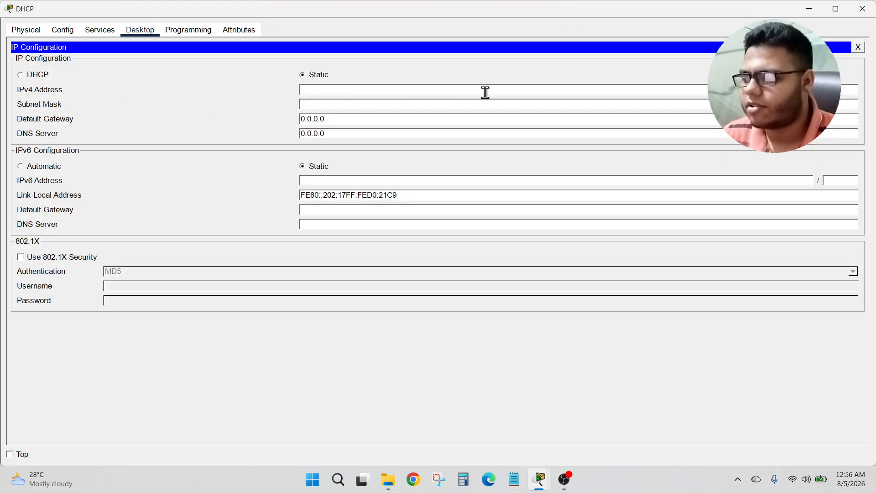
text(192.168)
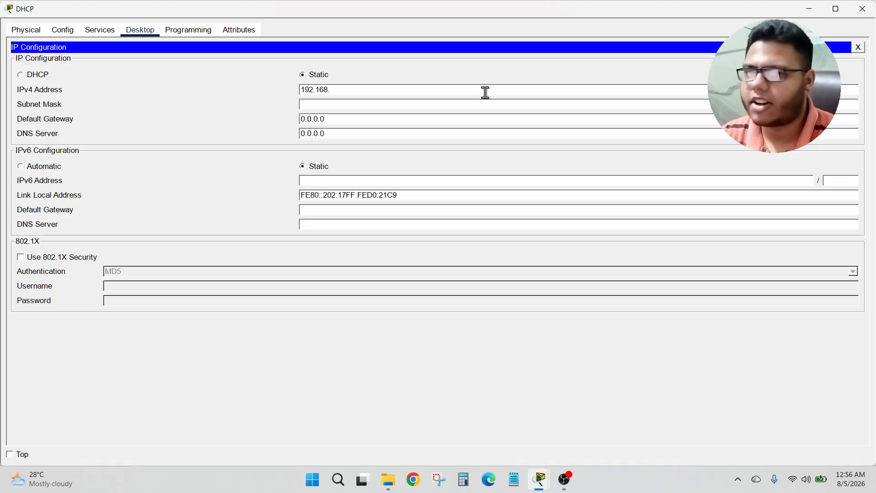
text(.2.2)
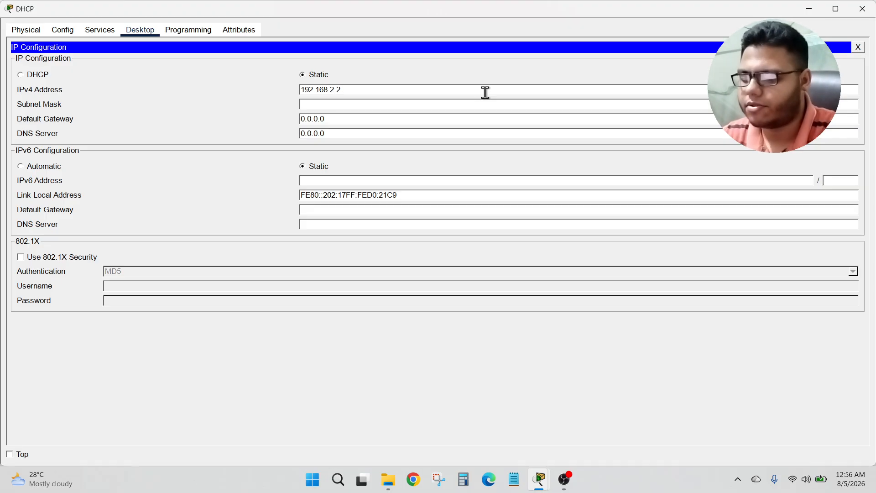
key(Tab)
key(Tab)
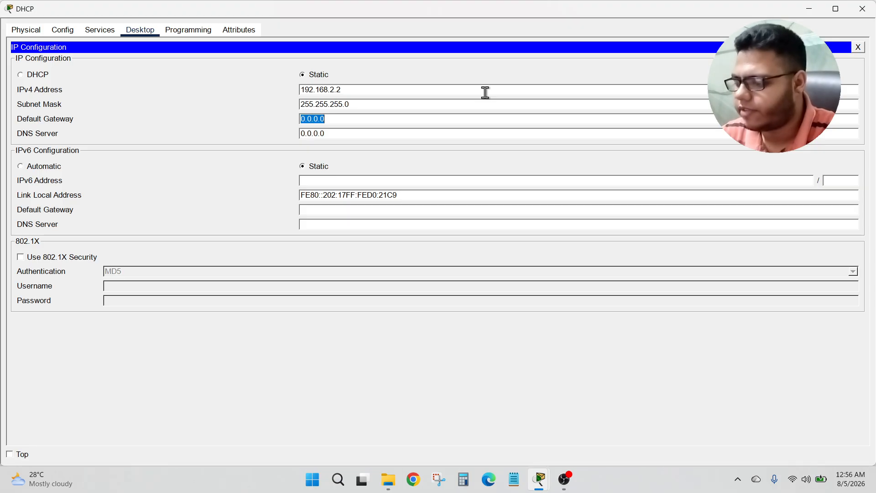
text(192.168.2.1)
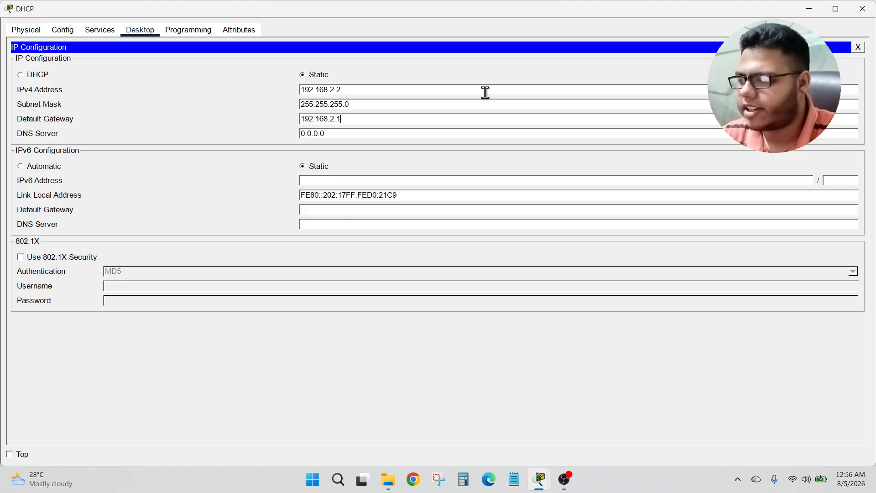
key(Tab)
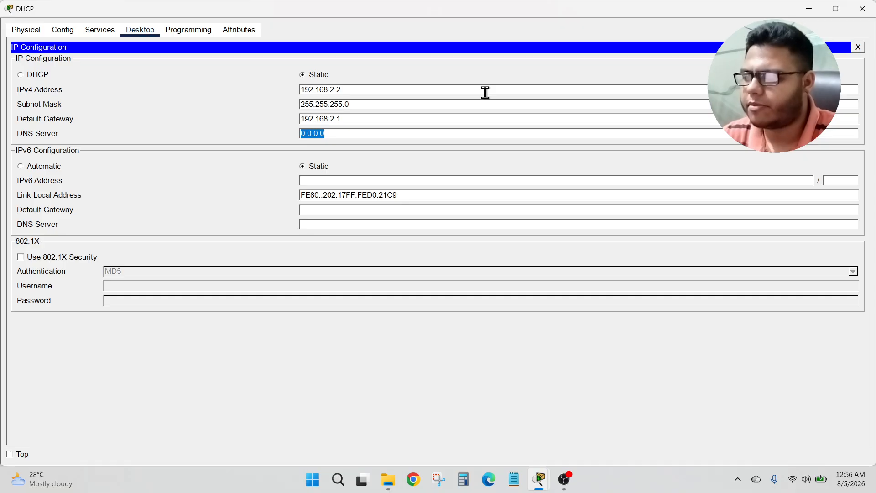
key(Tab)
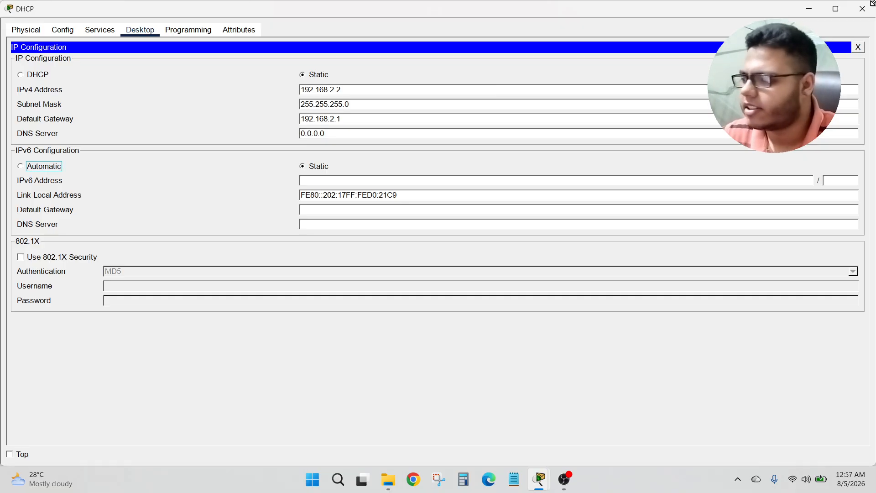
click(858, 47)
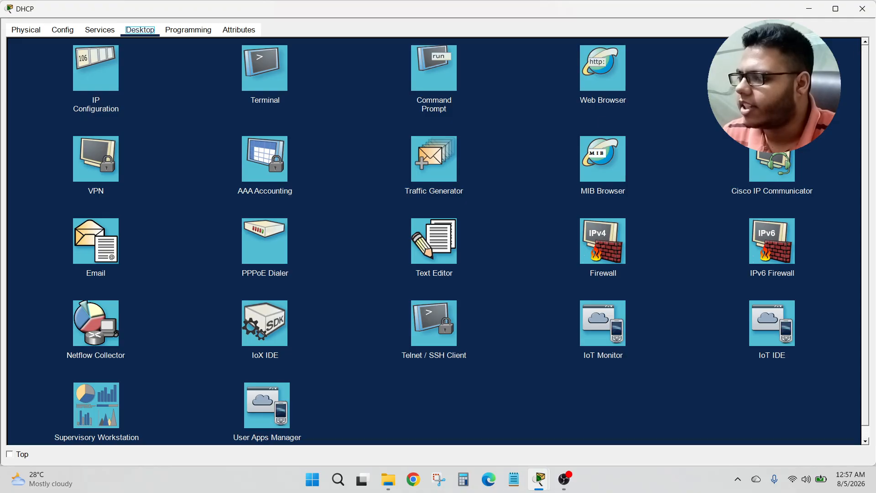
Step: Add a DHCP pool named vlan 10 with gateway 192.168.10.1, start address 192.168.10.2, and 50 maximum users
click(97, 32)
click(49, 76)
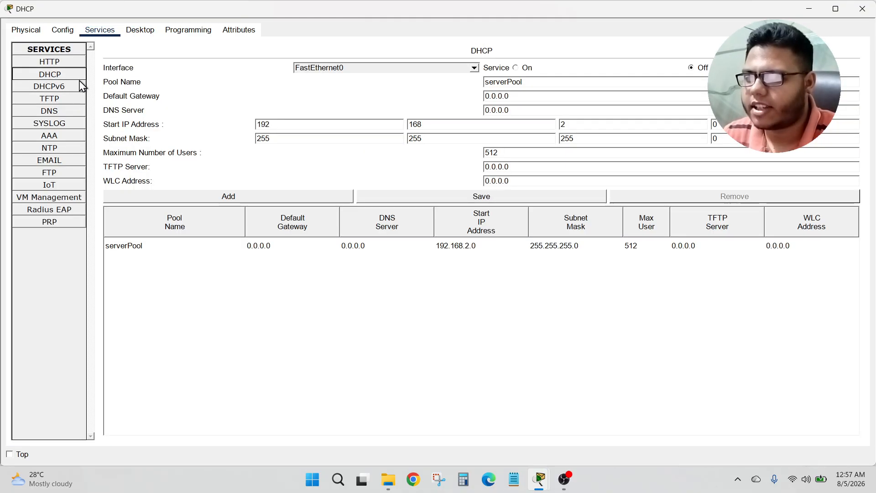
double_click(527, 82)
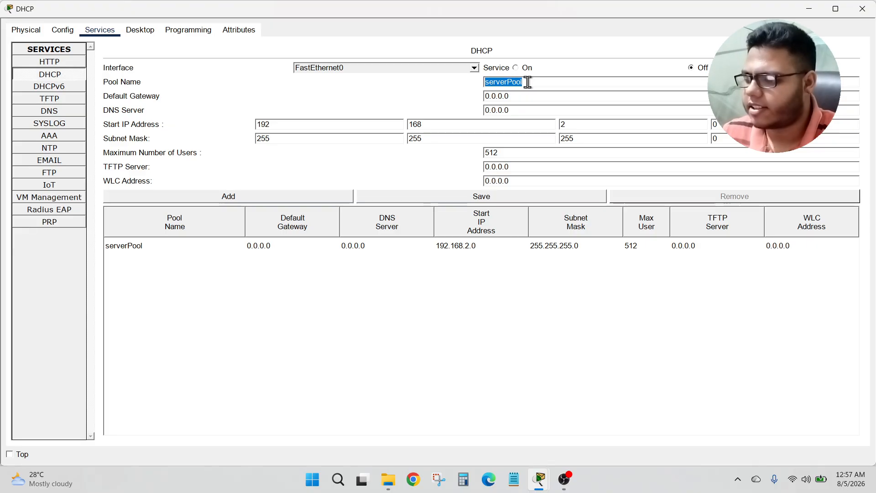
text(vlan 10)
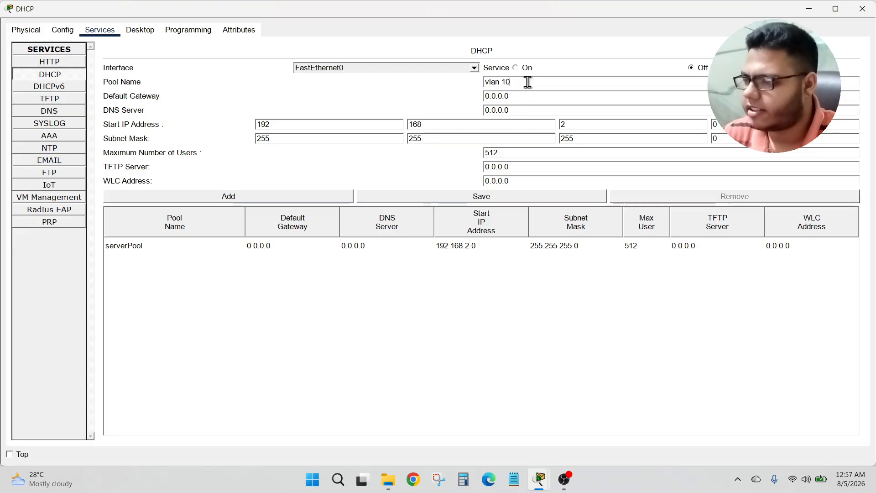
key(Tab)
text(192.168.)
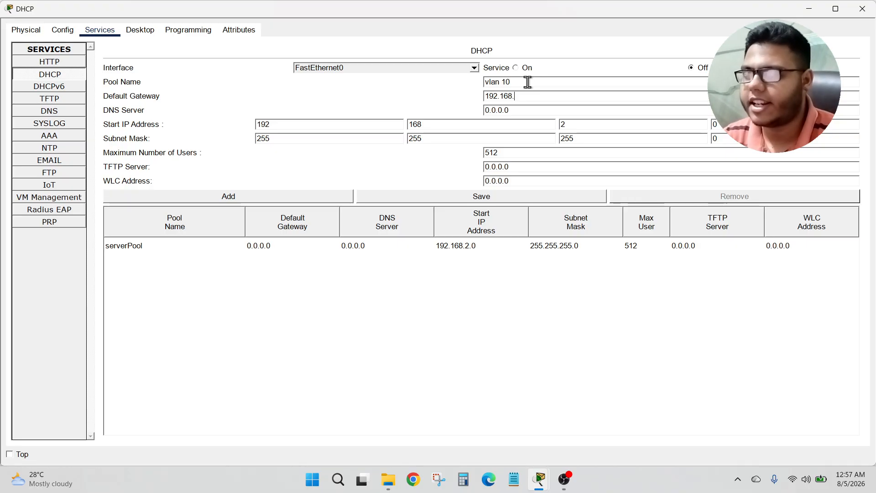
text(10.1)
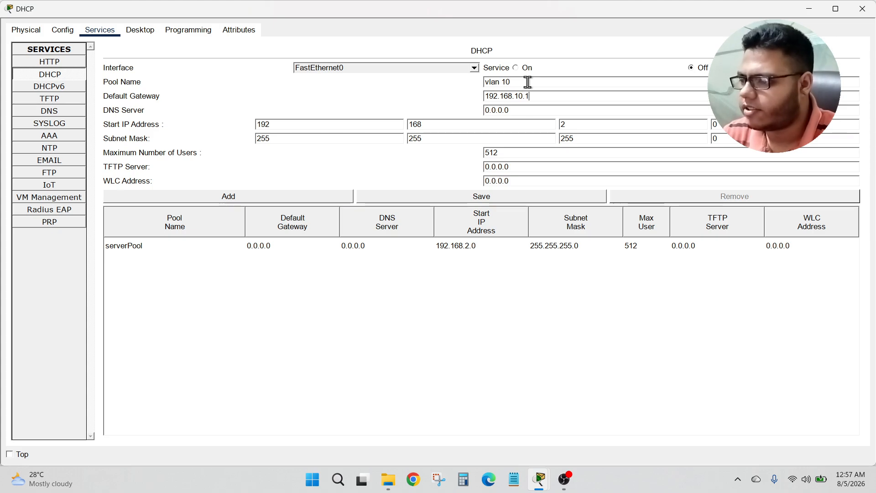
key(Tab)
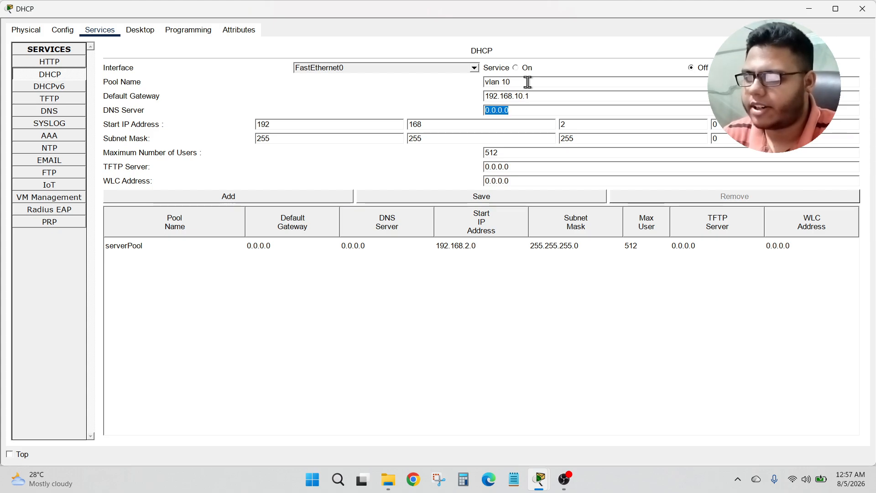
key(Tab)
key(Tab)
key(Tab)
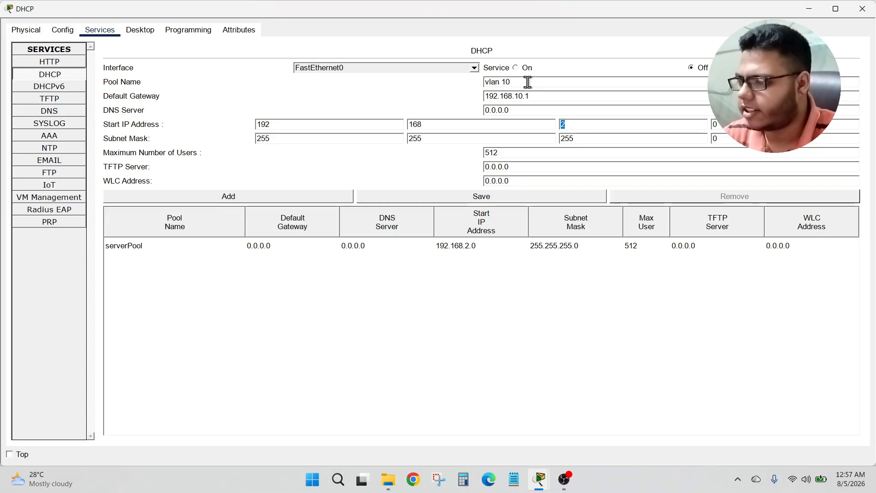
text(10)
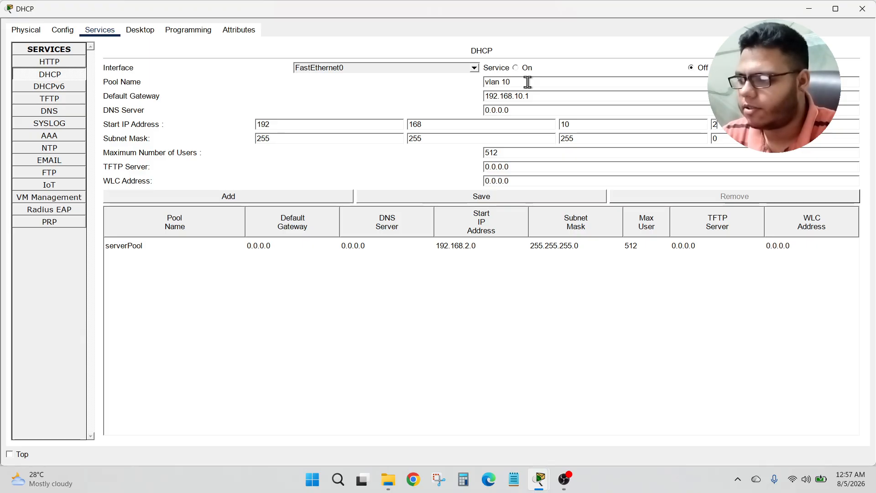
key(Tab)
key(Tab)
key(Tab)
key(Tab)
key(Tab)
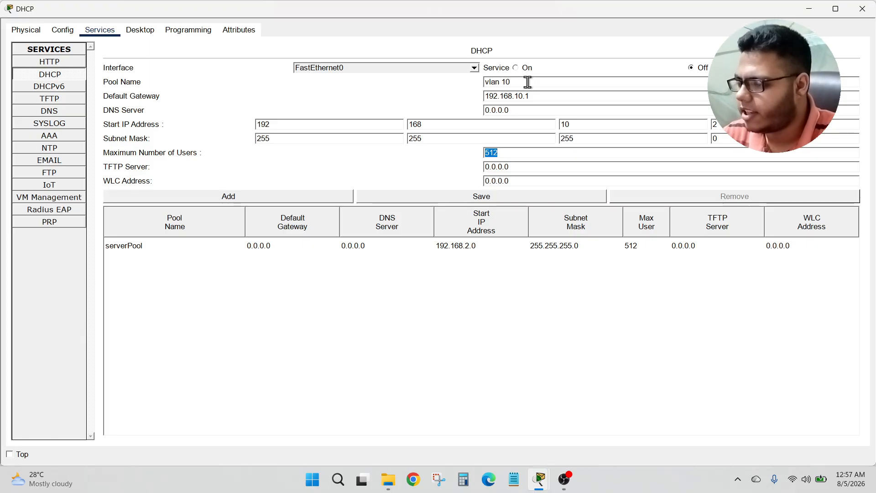
text(50)
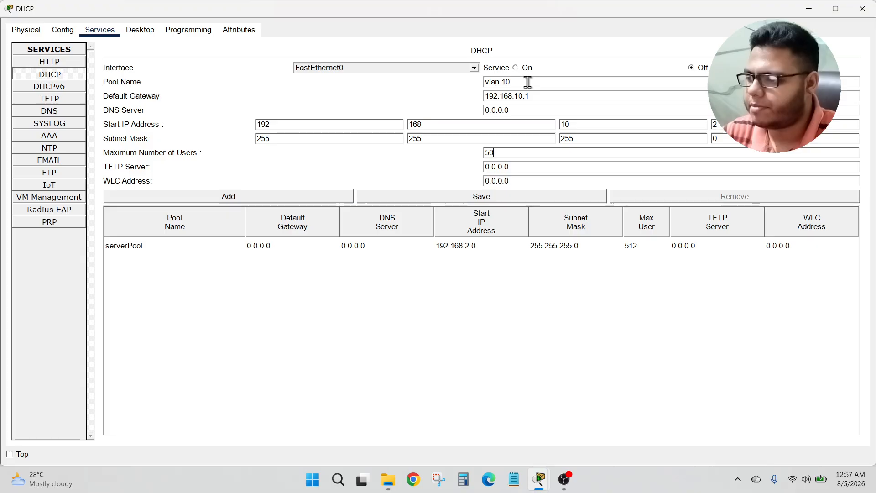
click(223, 199)
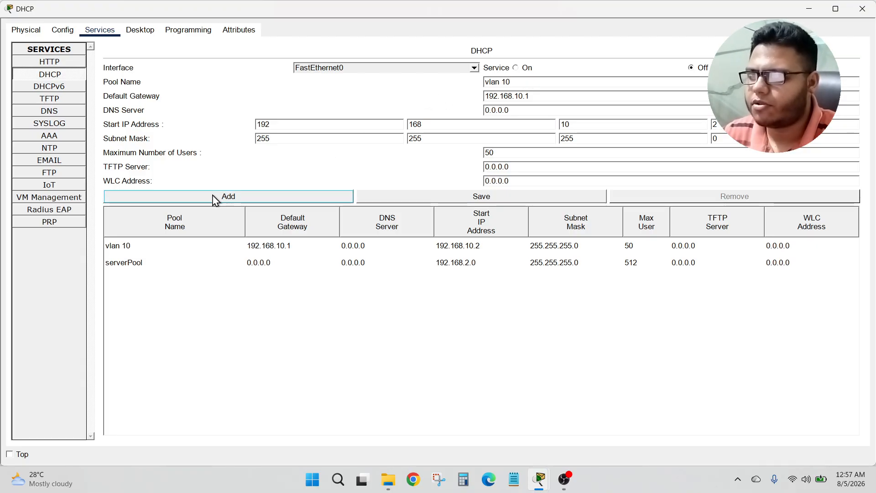
Step: Add a DHCP pool named vlan 20 with default gateway 192.168.20.1 and start address 192.168.20.2
click(520, 81)
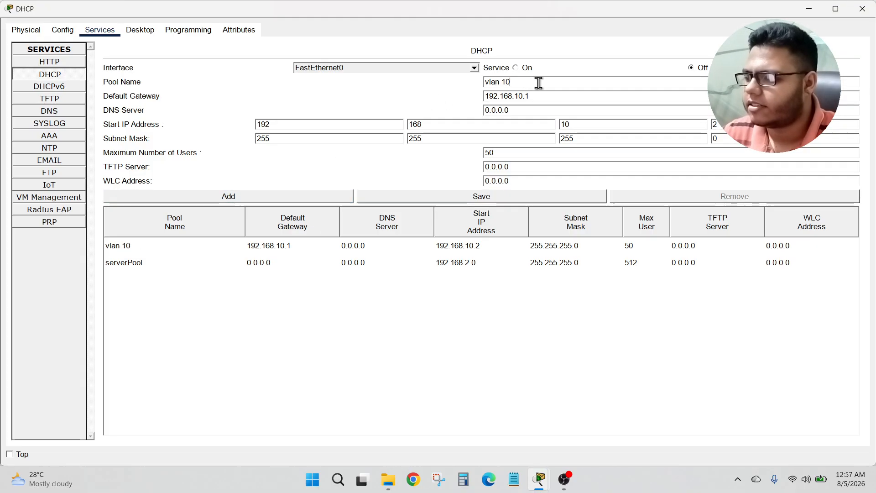
key(BackSpace)
key(BackSpace)
key(BackSpace)
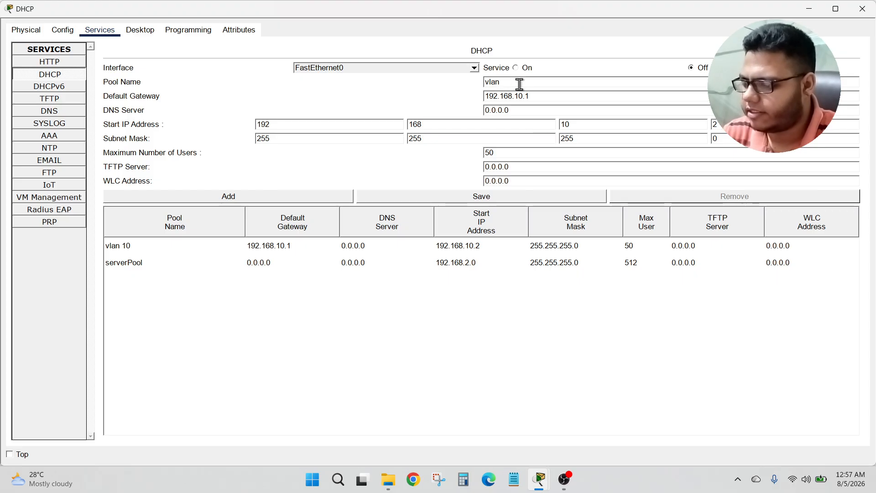
text(20)
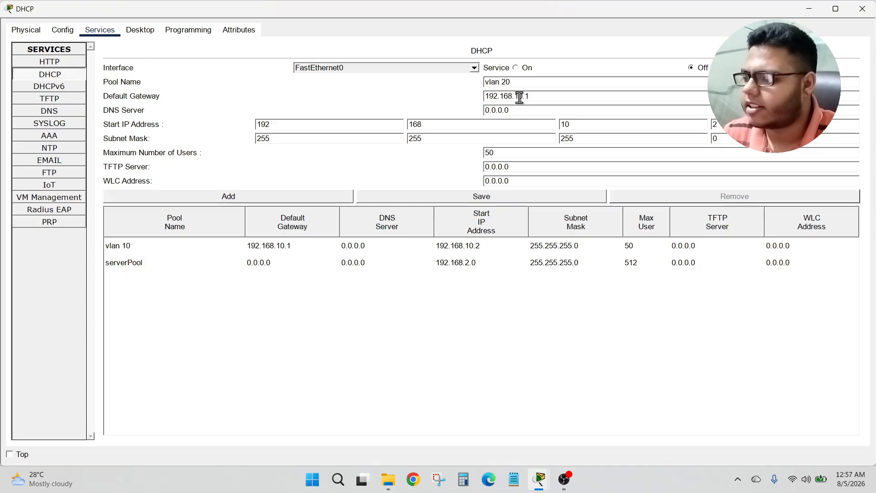
click(519, 96)
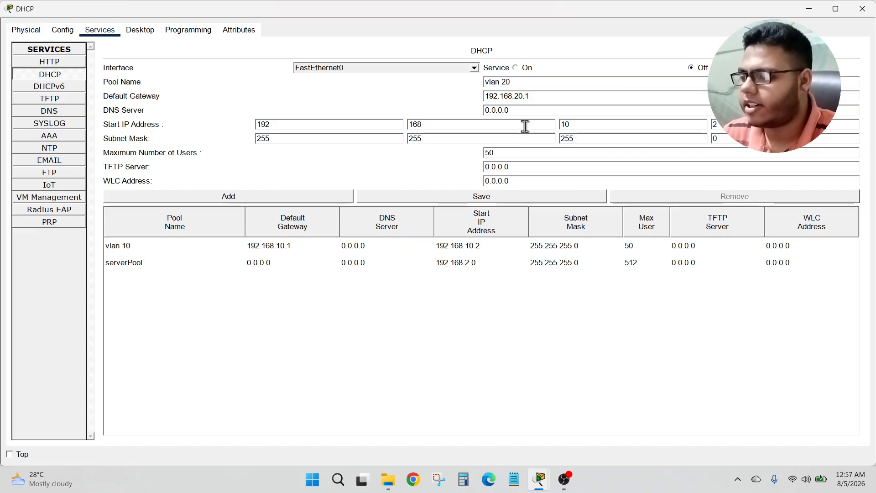
click(602, 126)
key(BackSpace)
key(BackSpace)
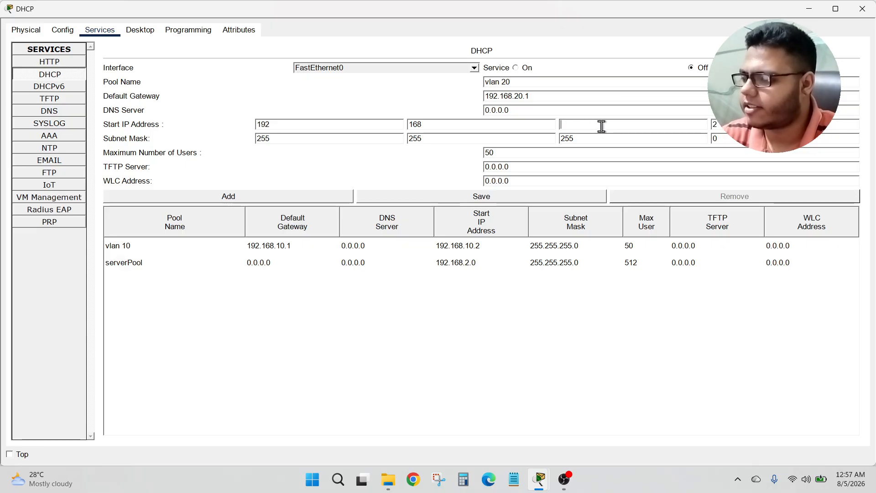
text(20)
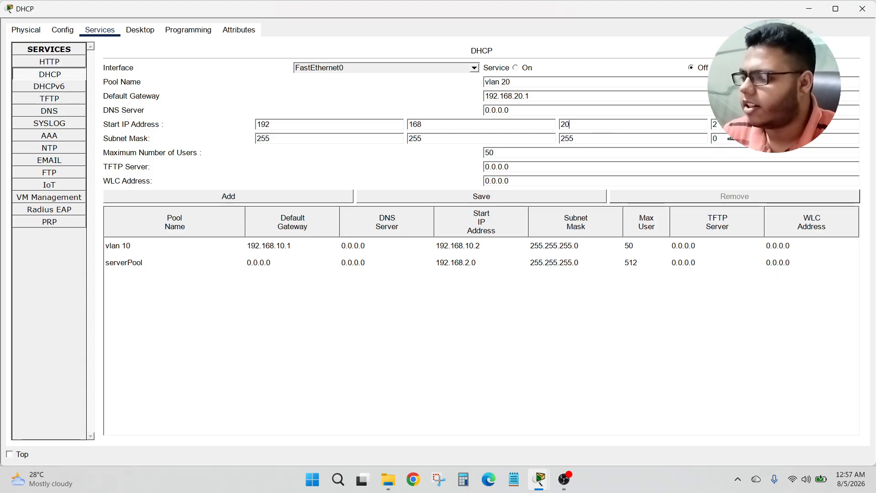
click(251, 196)
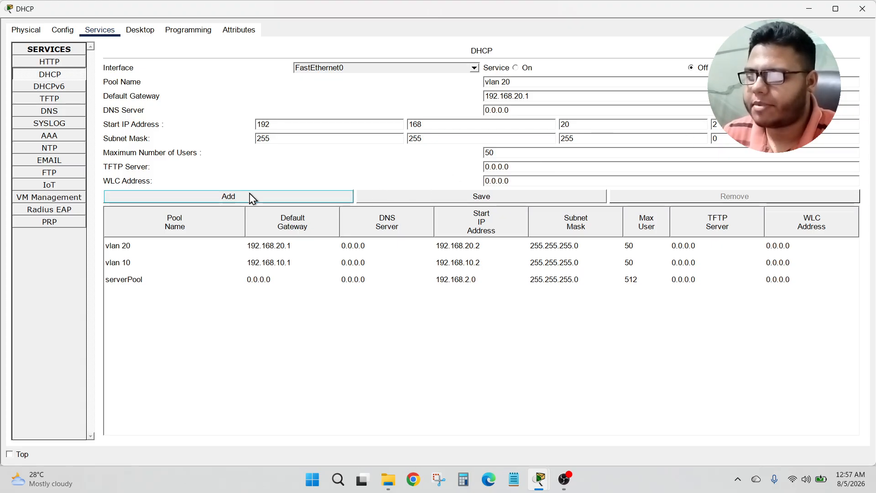
Step: Turn the DHCP service on and close the server window
click(525, 70)
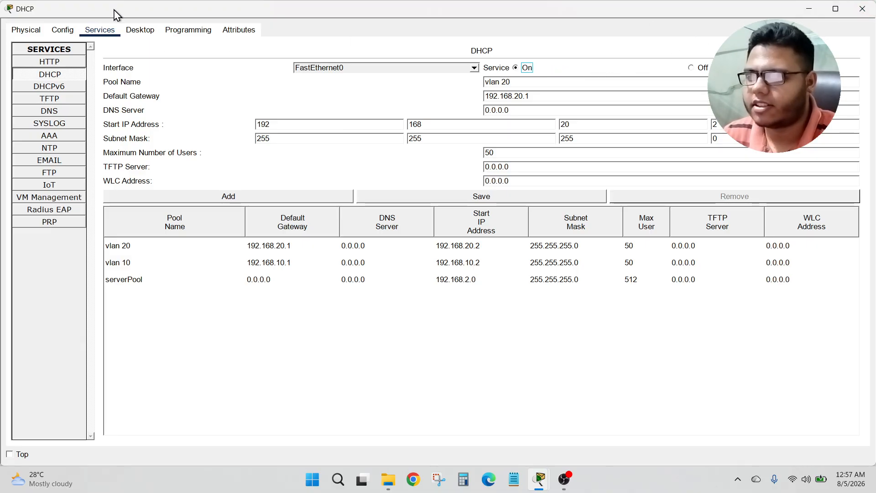
click(139, 30)
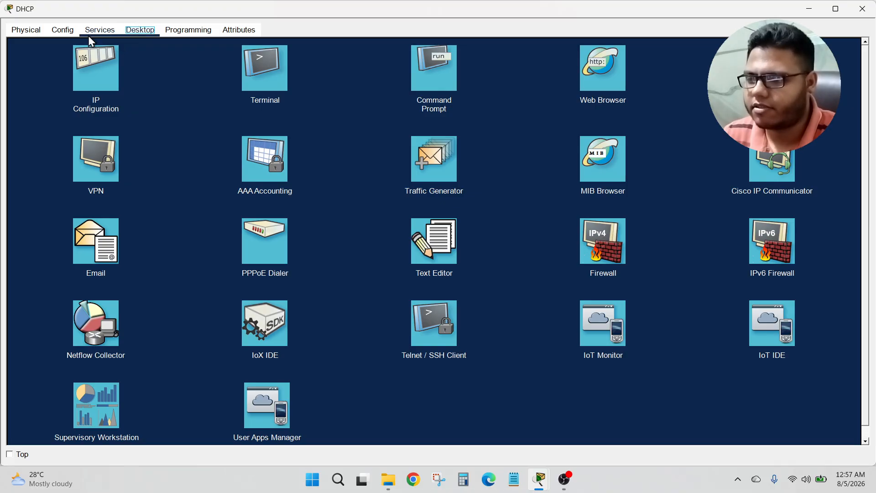
click(862, 9)
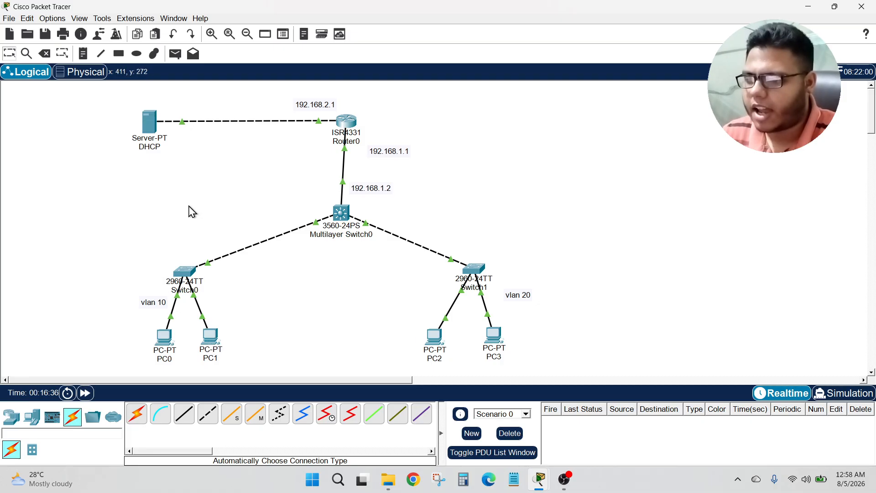
Step: Set PC0's IP configuration to obtain its address by DHCP, then close PC0's window
click(166, 338)
click(99, 30)
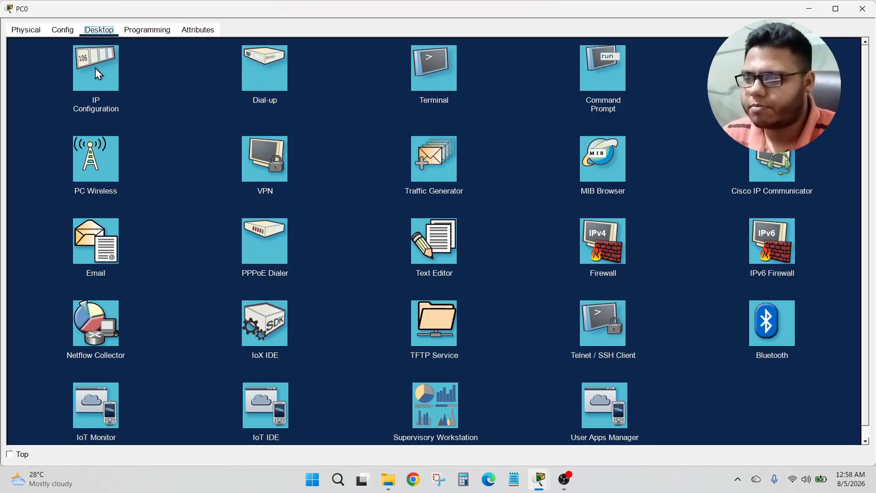
click(96, 68)
click(42, 91)
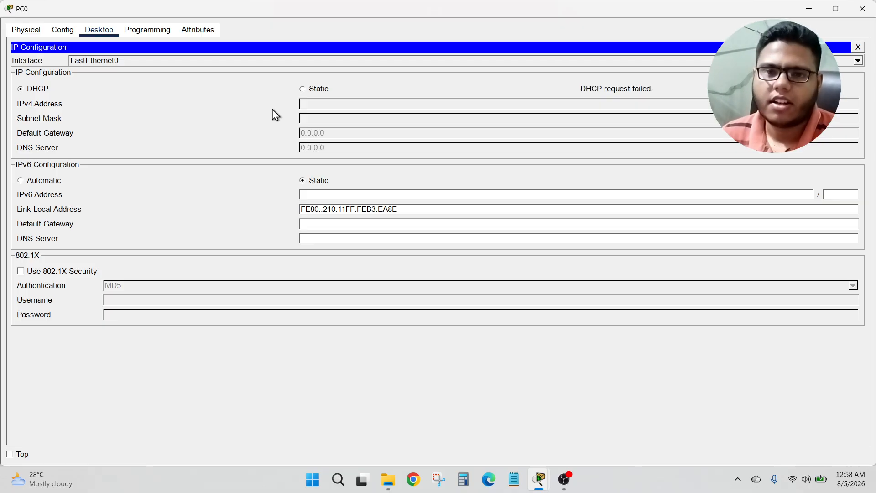
click(863, 9)
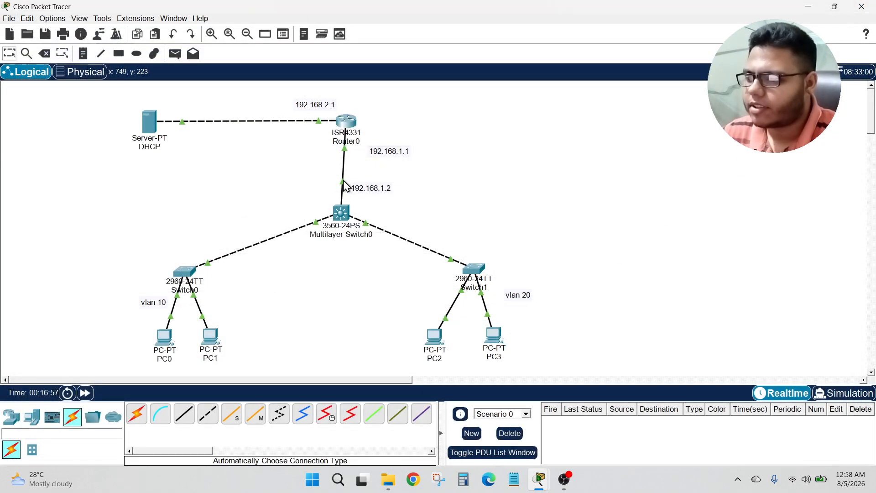
Step: In Router0's CLI, set ip helper-address 192.168.2.2 on interface g0/0/0, exit the interface, and close the router window
click(347, 122)
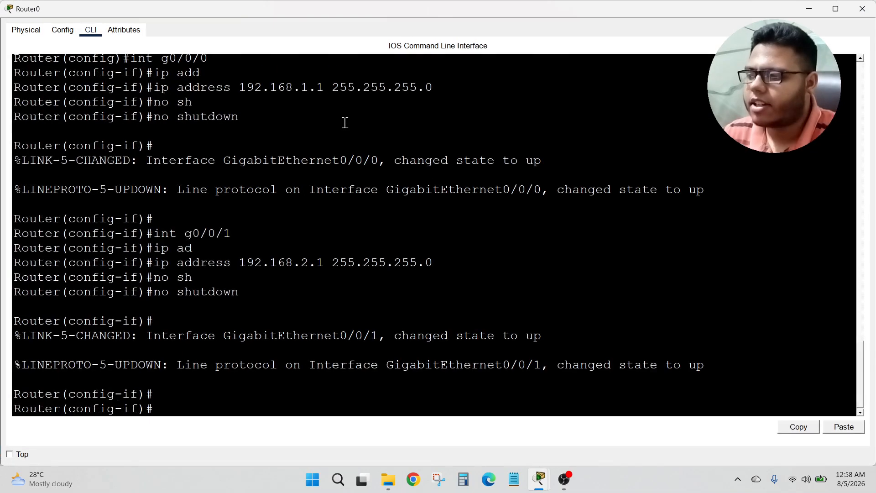
click(810, 9)
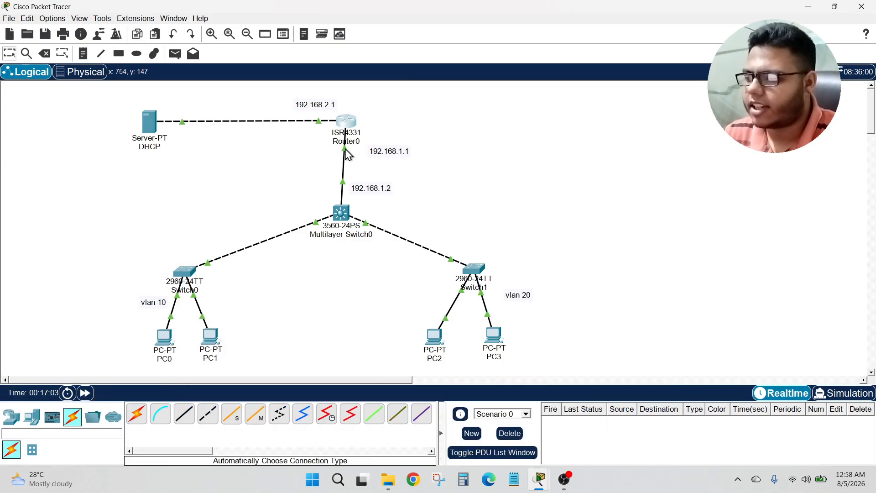
click(347, 127)
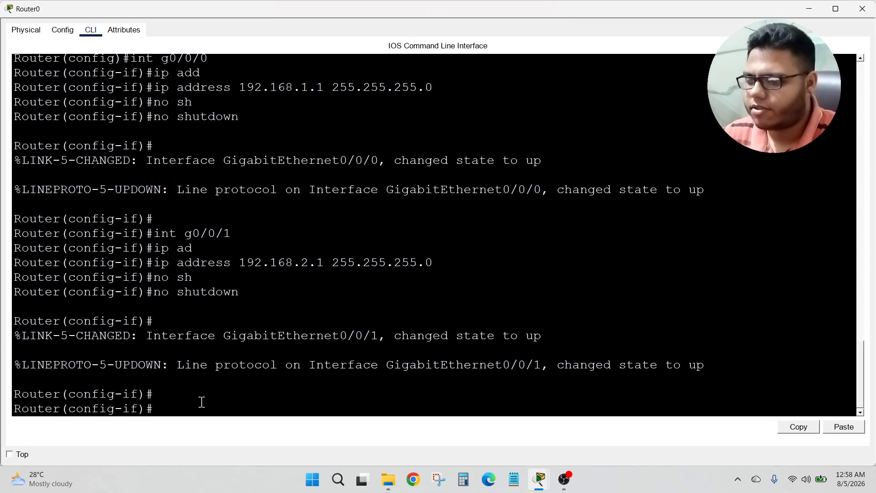
key(Return)
key(Return)
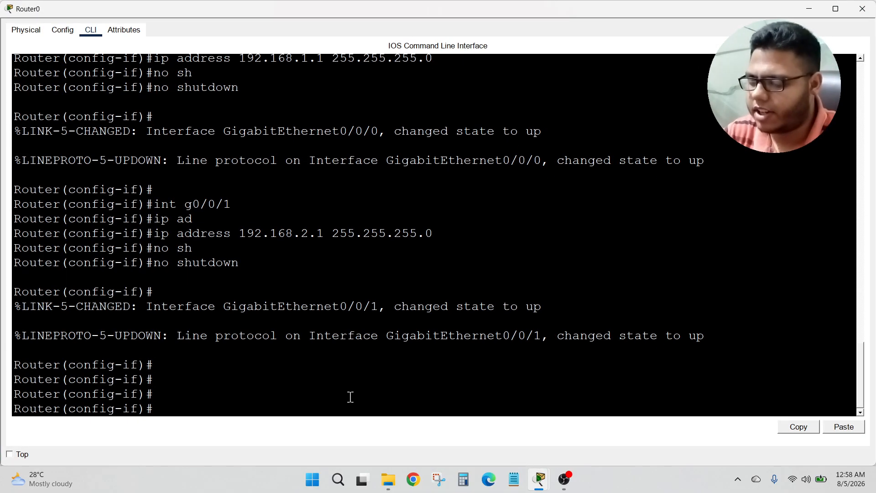
text(int)
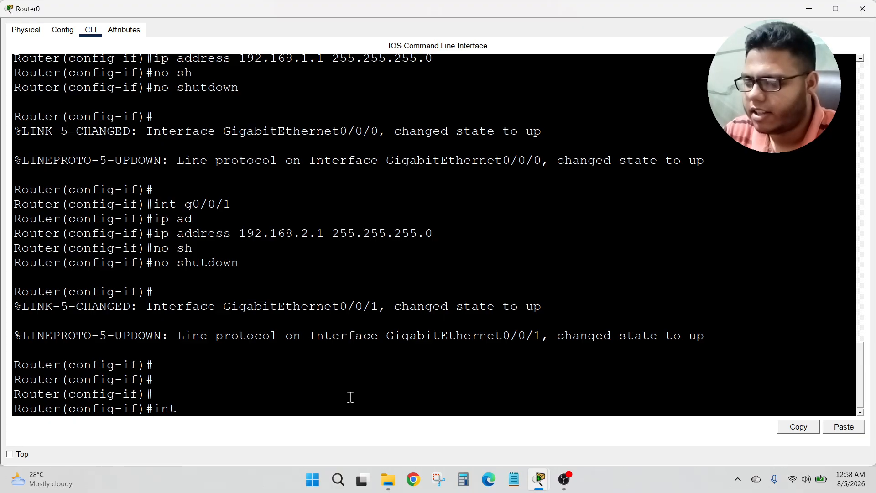
text( g0/0/0)
key(Return)
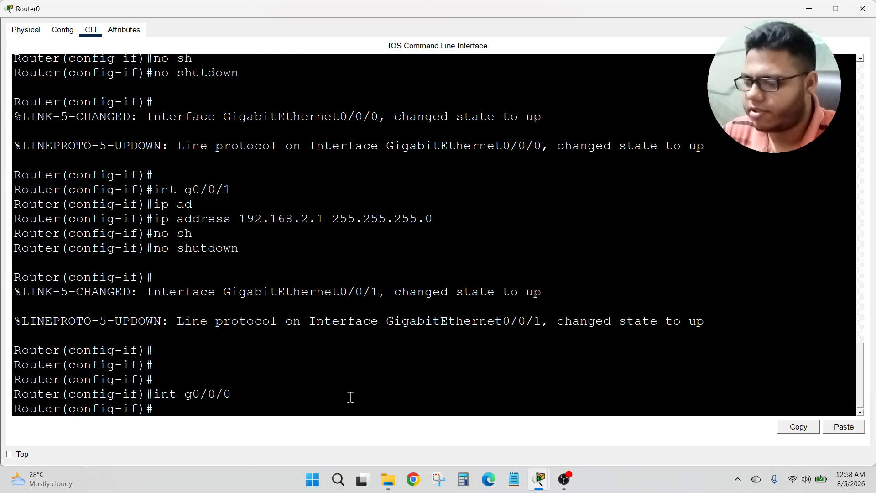
text(ip helpe)
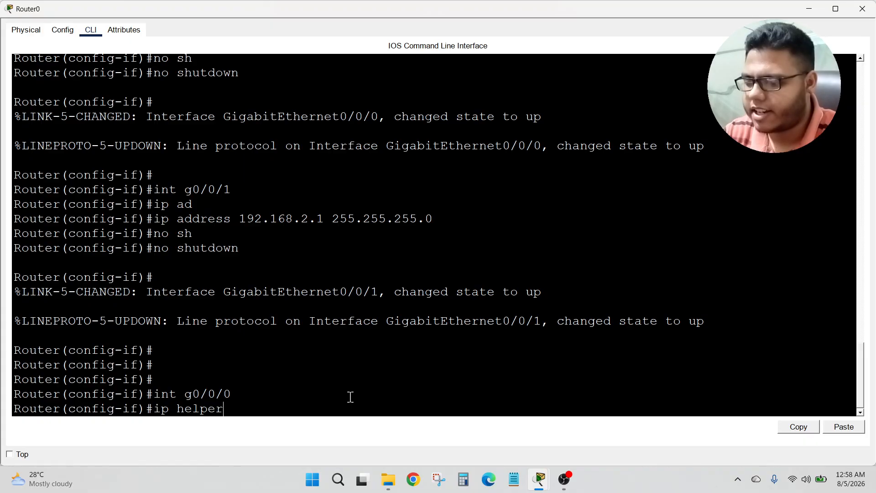
text(r)
key(Tab)
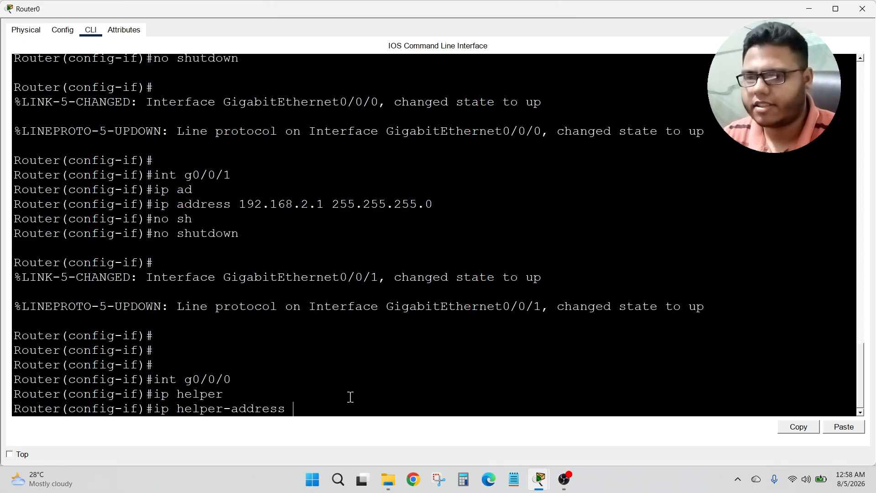
text(19)
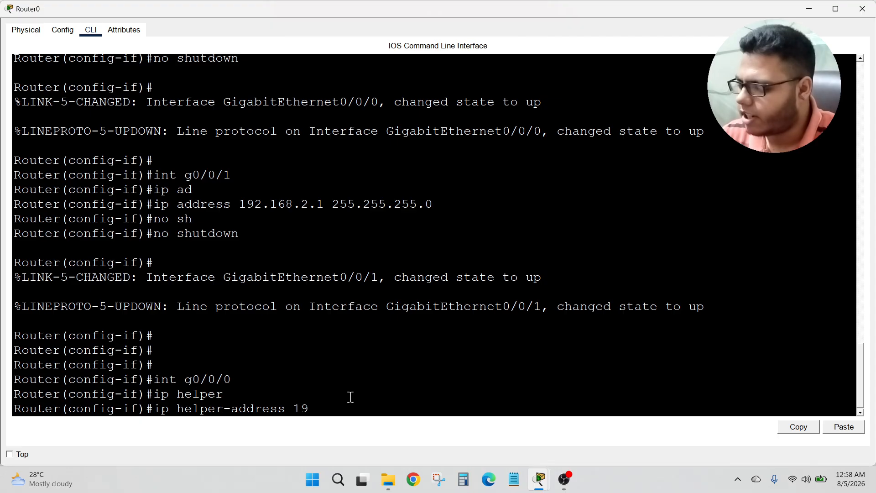
text(2.168.2.2)
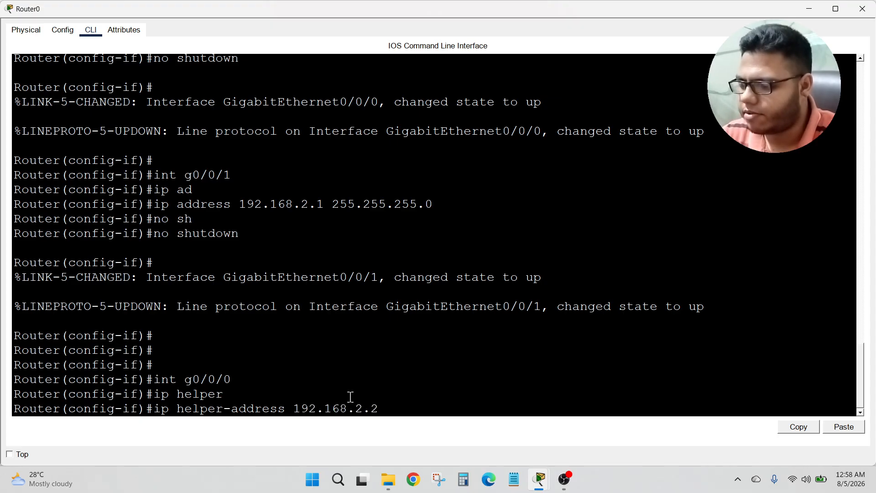
key(Return)
text(EX)
key(Return)
key(Return)
key(Return)
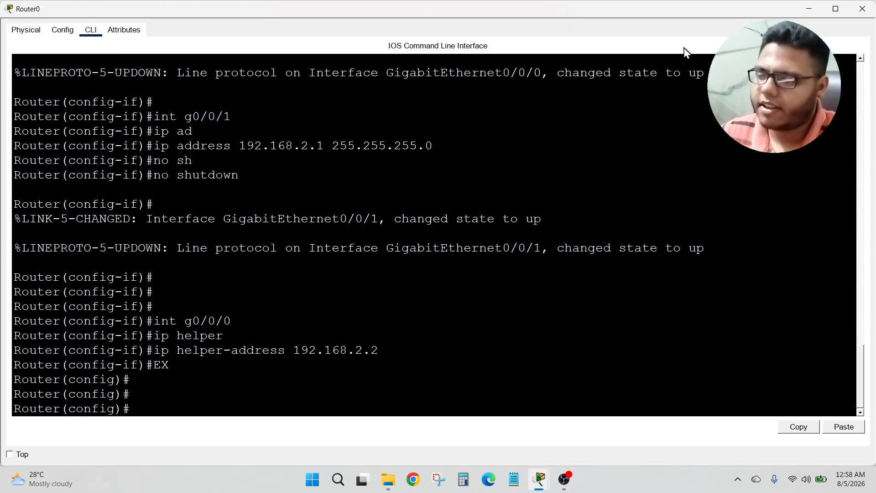
click(863, 9)
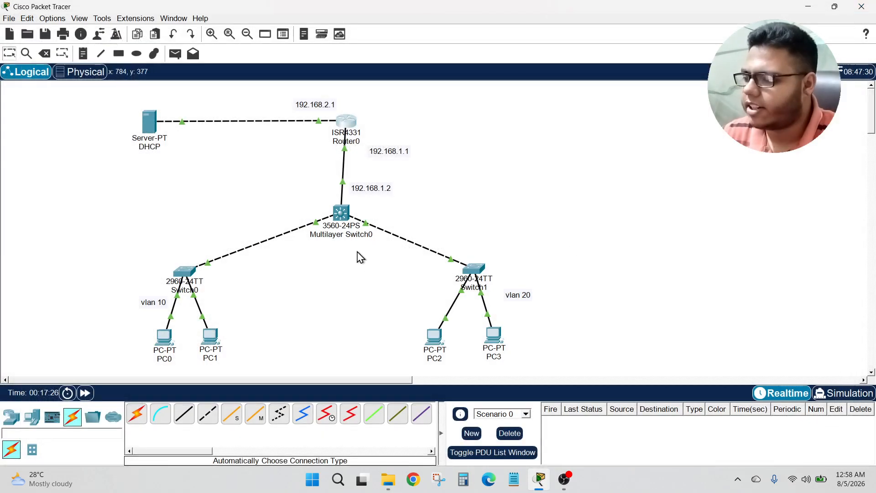
Step: In Multilayer Switch0's CLI, re-enter global configuration and set ip helper-address 192.168.2.2 on interface vlan 10
click(341, 213)
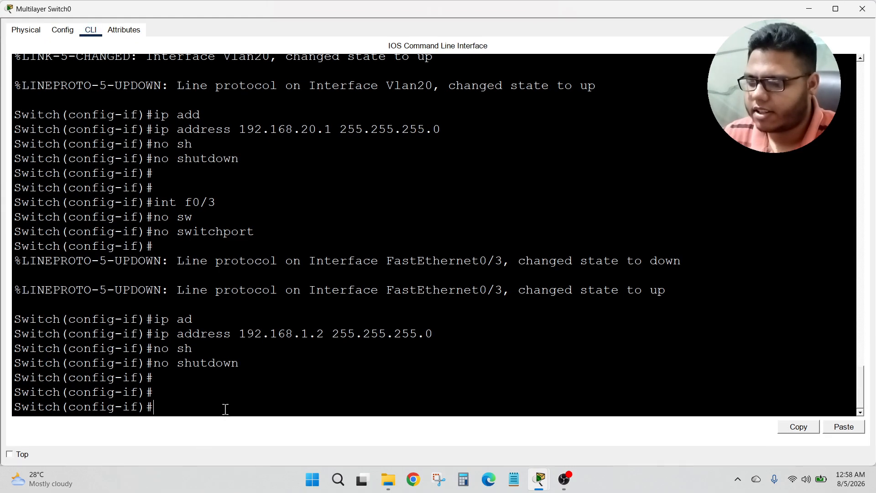
text(EX)
key(Return)
key(Return)
key(Return)
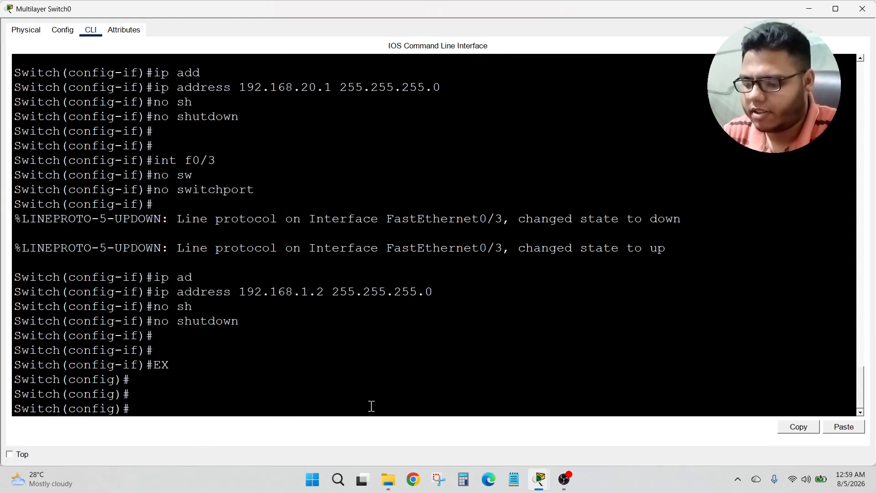
key(ctrl+z)
key(Return)
key(Return)
text(ch#c)
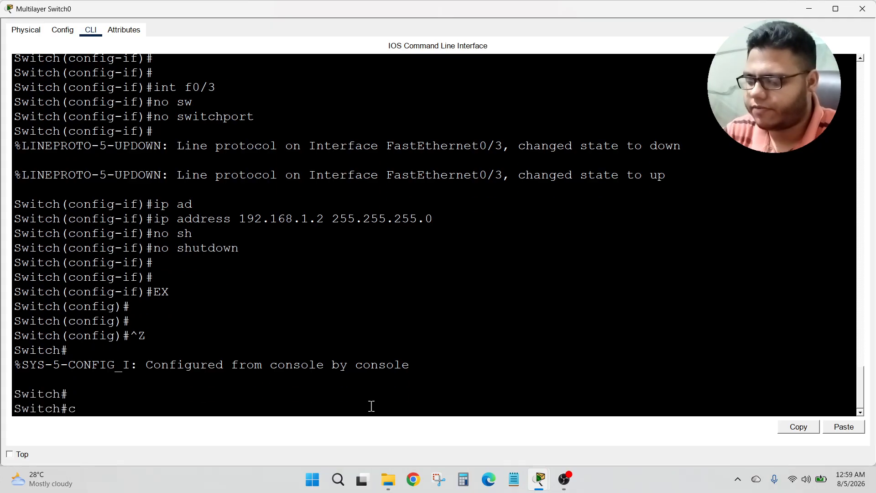
text(onf t)
key(Return)
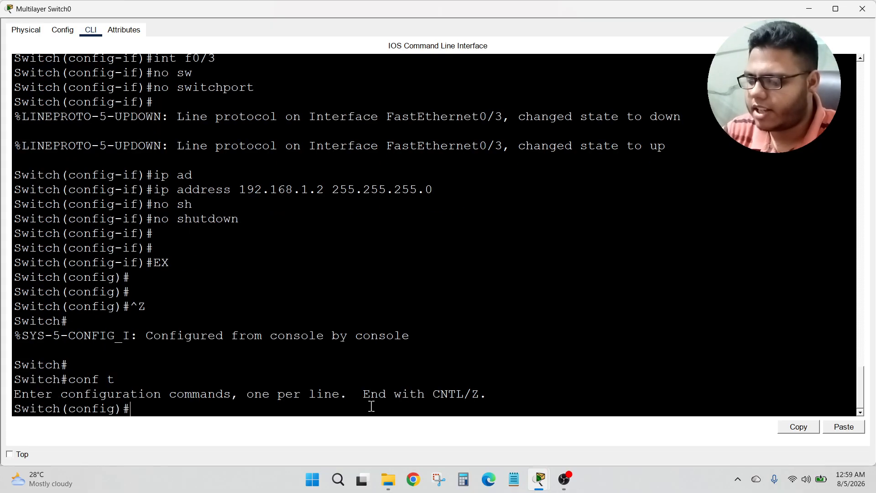
text(int vlan )
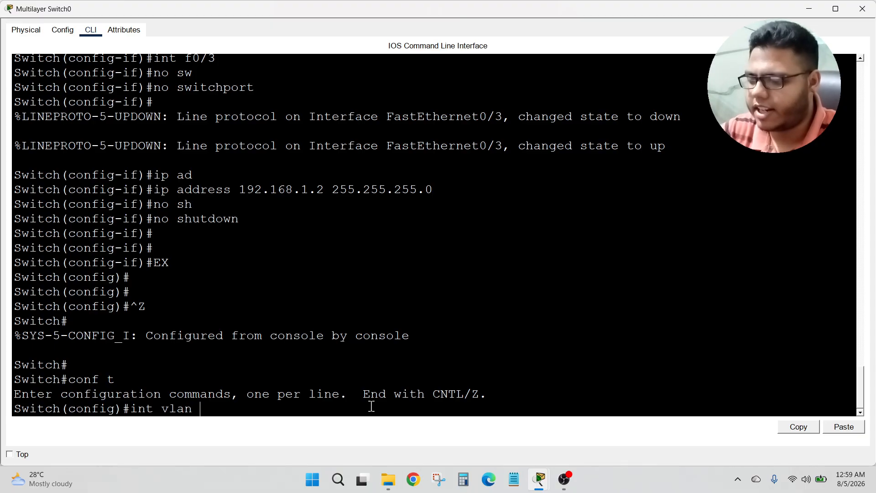
text(10)
key(Return)
text(ip helper)
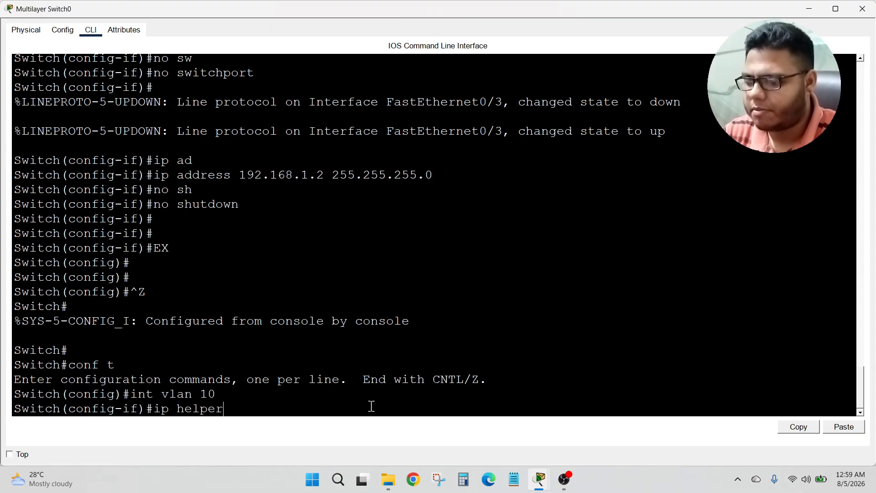
key(Tab)
text(1)
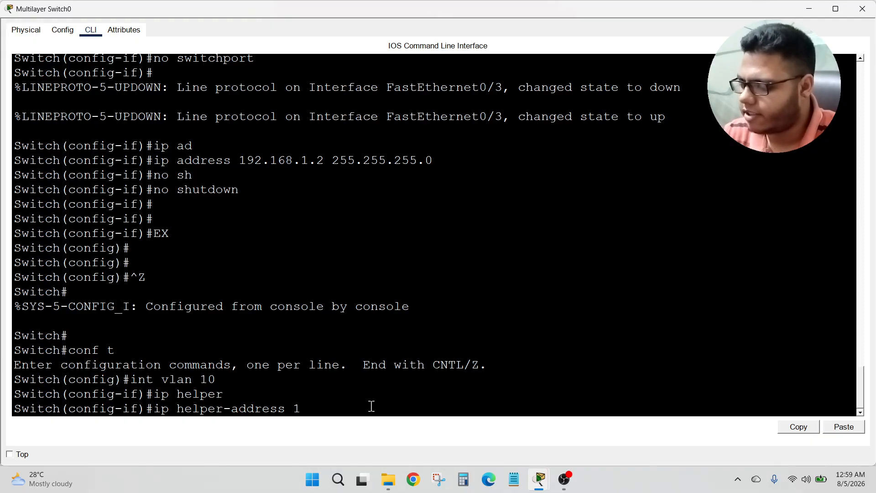
text(92.168.2.)
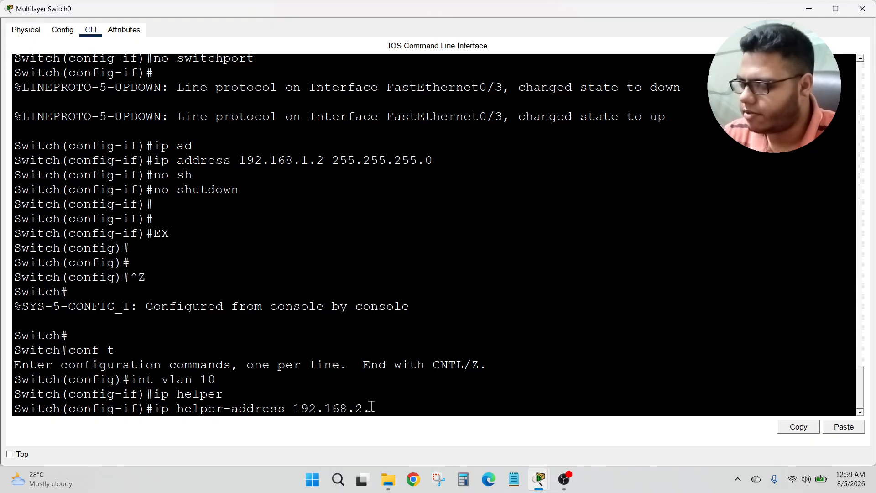
text(2)
key(Return)
text(ex)
key(Return)
key(Return)
key(Return)
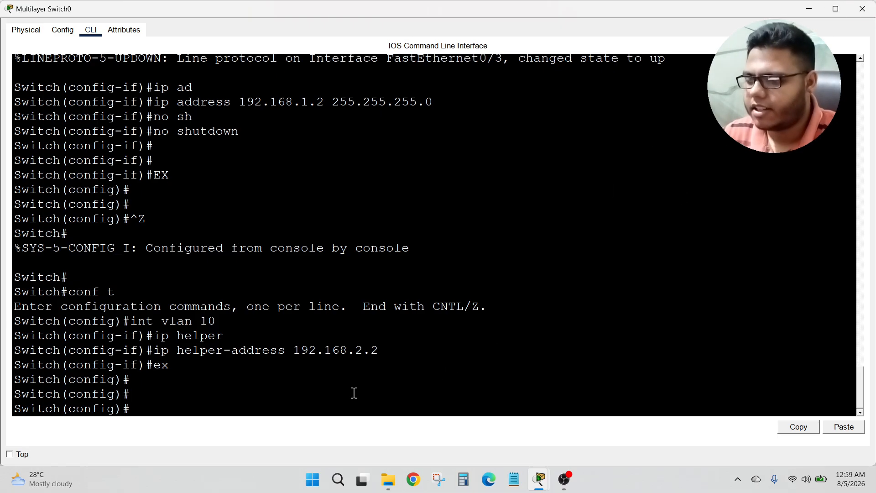
Step: In Multilayer Switch0's CLI, set ip helper-address 192.168.2.2 on interface vlan 20, exit the interface, and close the switch window
text(int)
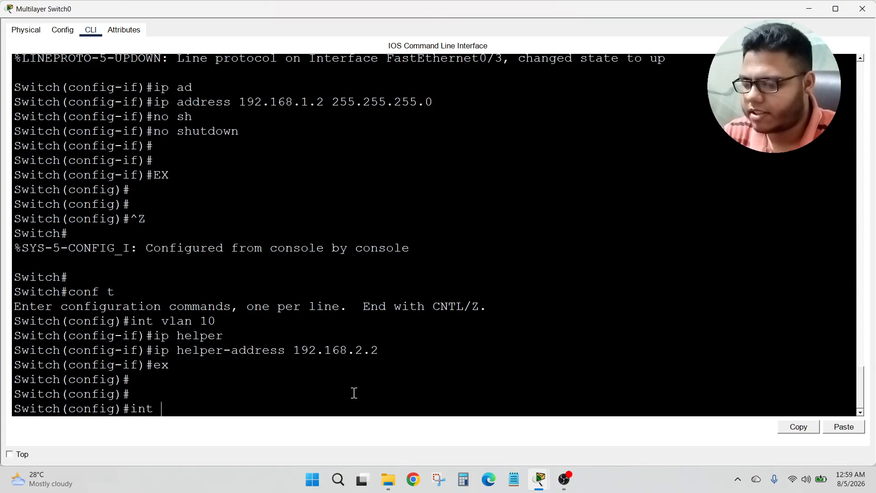
text( vlan)
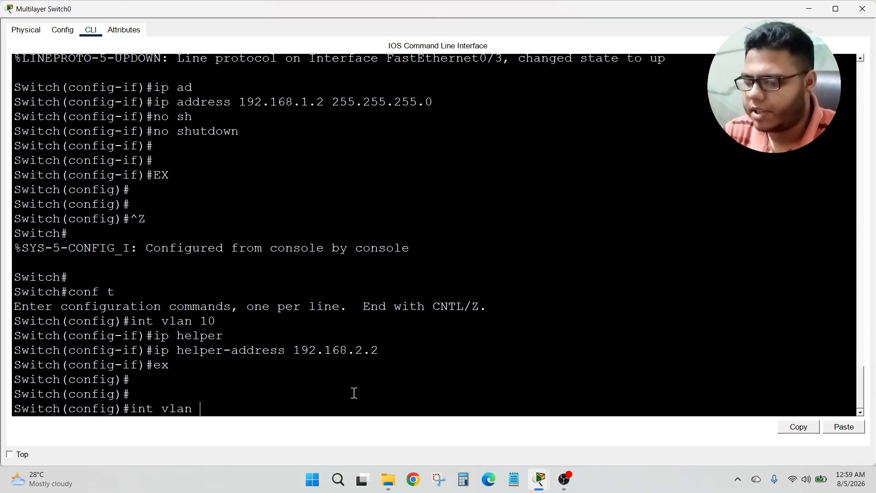
text( 20)
key(Return)
text(ip helo)
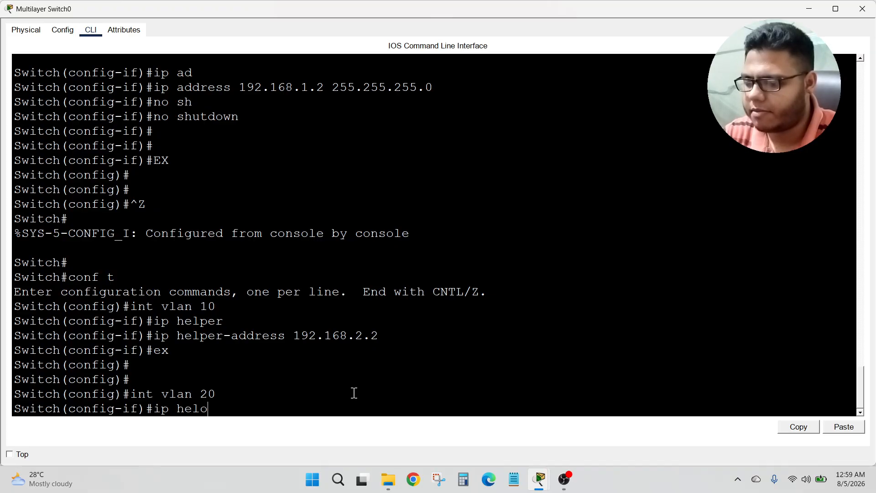
key(BackSpace)
text(pe)
key(Tab)
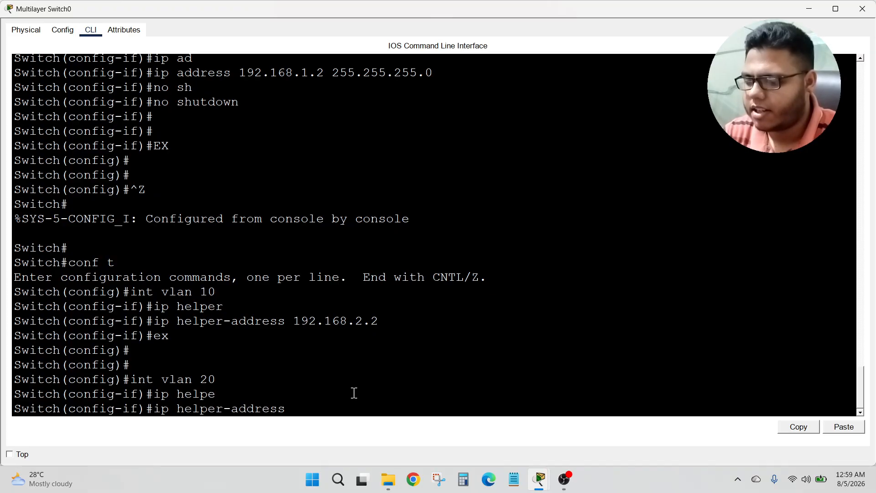
text(192.168.)
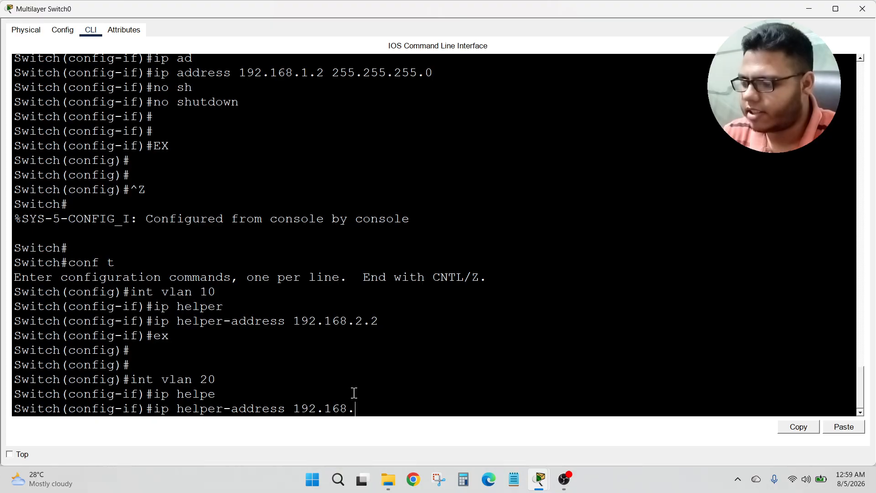
text(2.2)
key(Return)
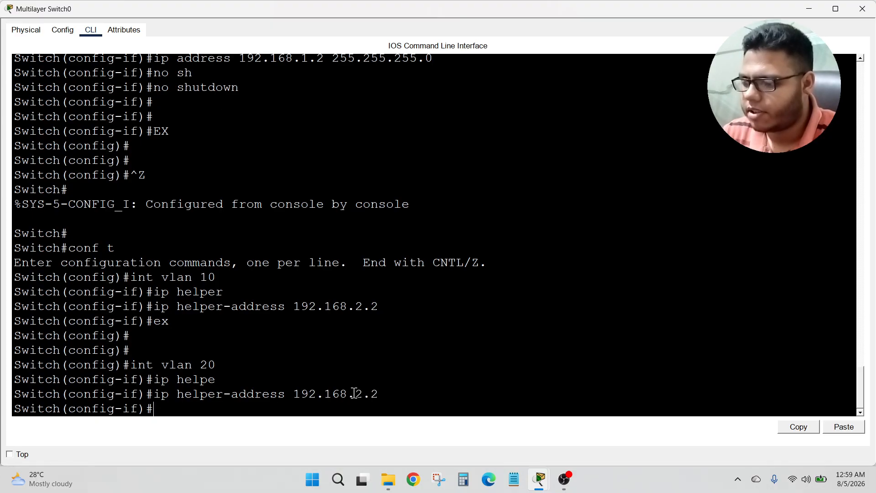
text(ex)
key(Return)
key(Return)
key(Return)
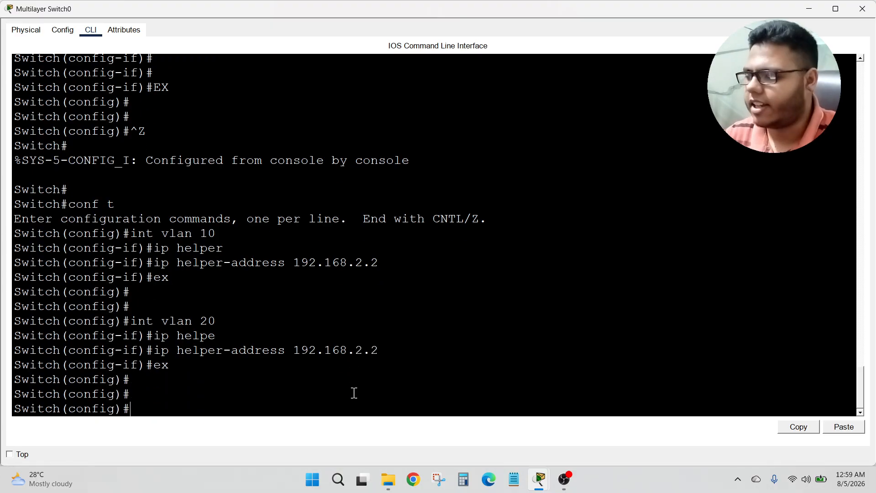
click(863, 9)
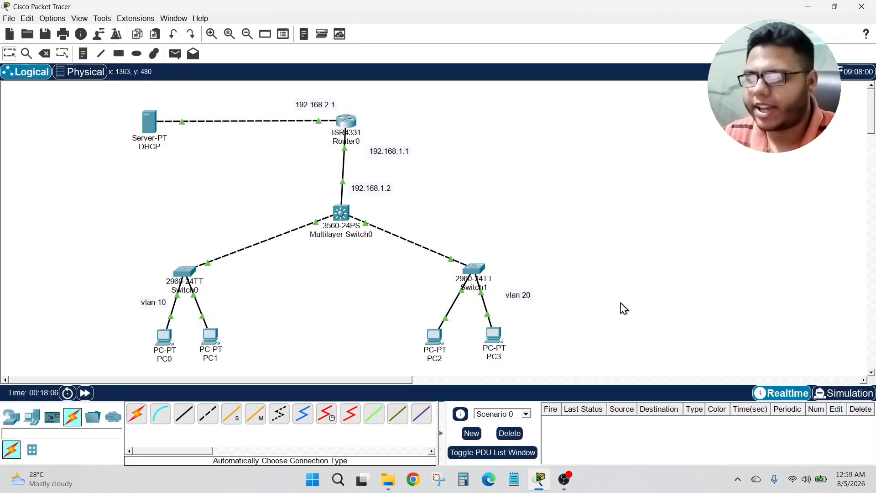
Step: Set PC0's IPv4 configuration to DHCP, then close the IP Configuration panel and PC0's window
click(164, 338)
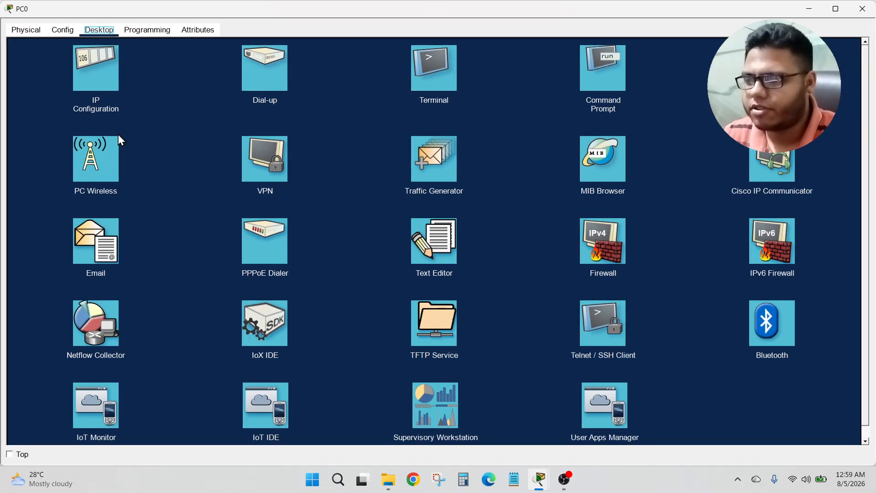
click(111, 85)
click(314, 90)
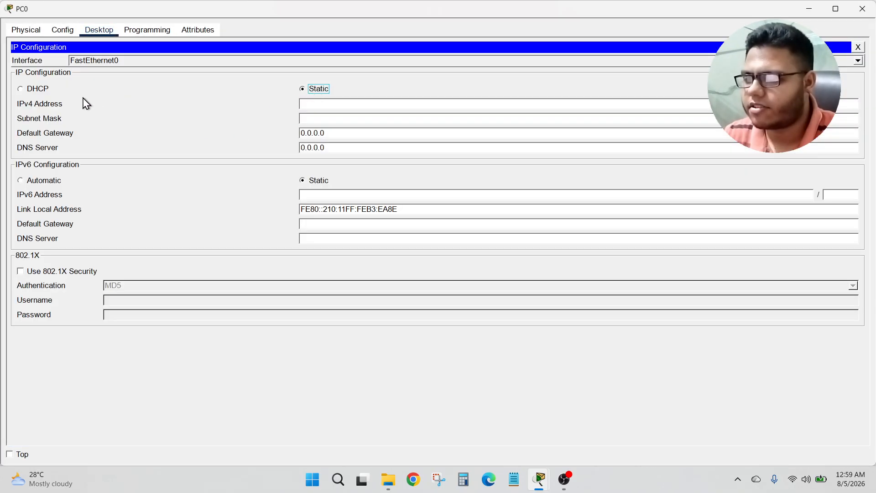
click(40, 88)
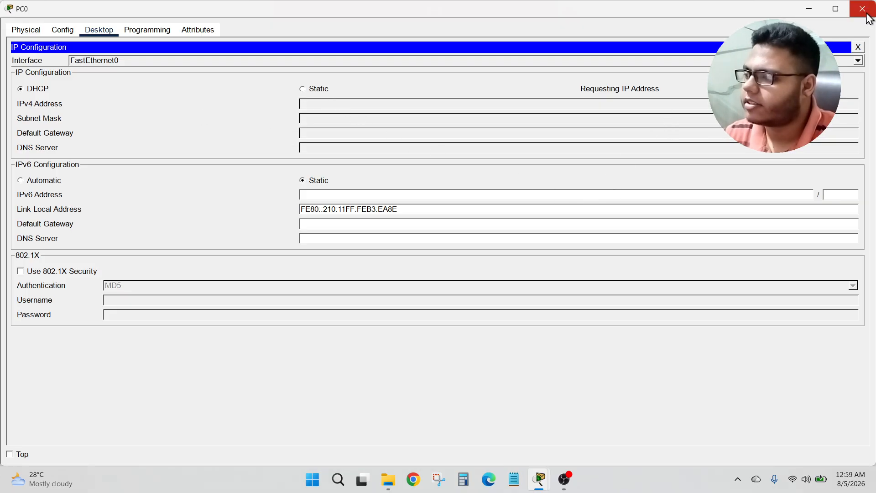
click(859, 47)
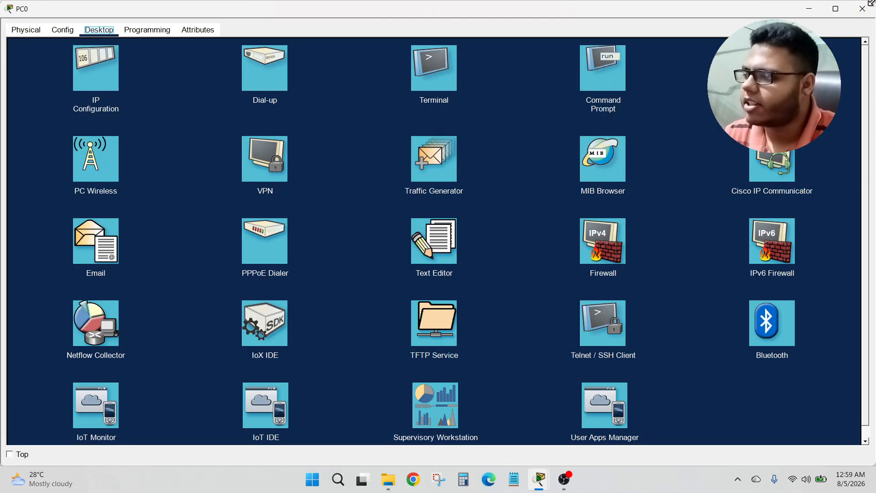
click(862, 9)
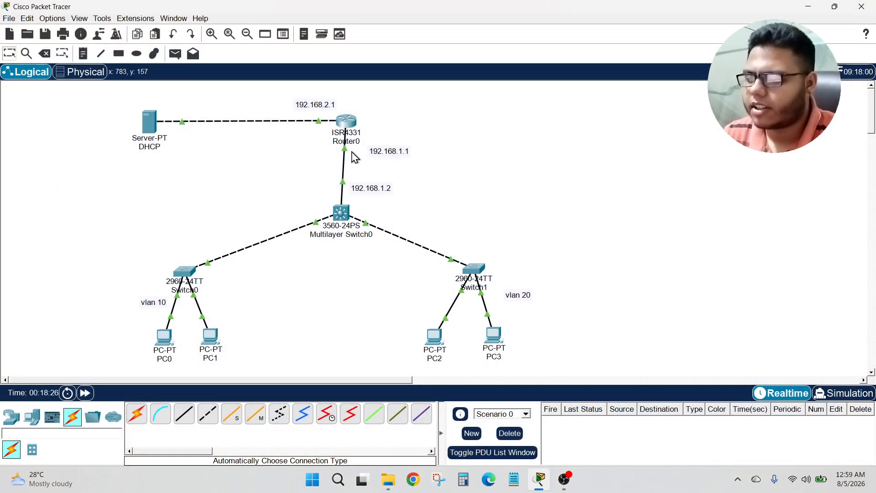
Step: Open Router0's CLI, leave configuration mode, and run a traceroute to 192.168.2.2
click(347, 122)
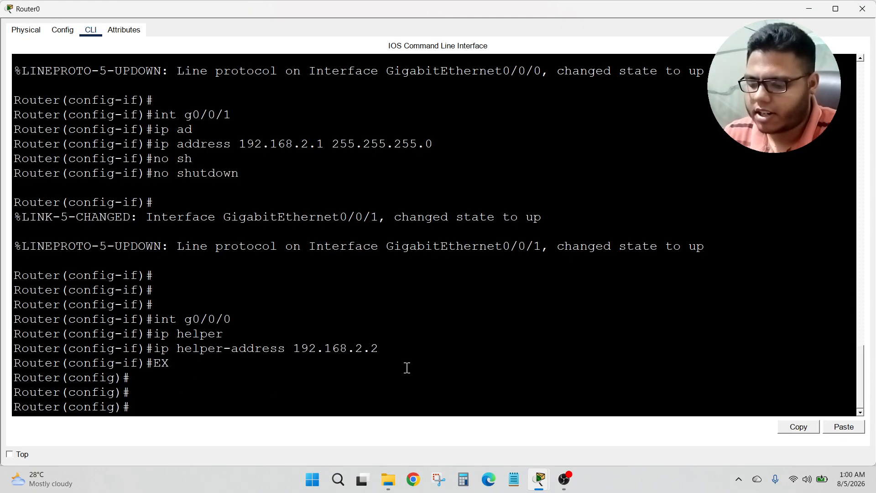
key(ctrl+z)
key(Return)
key(Return)
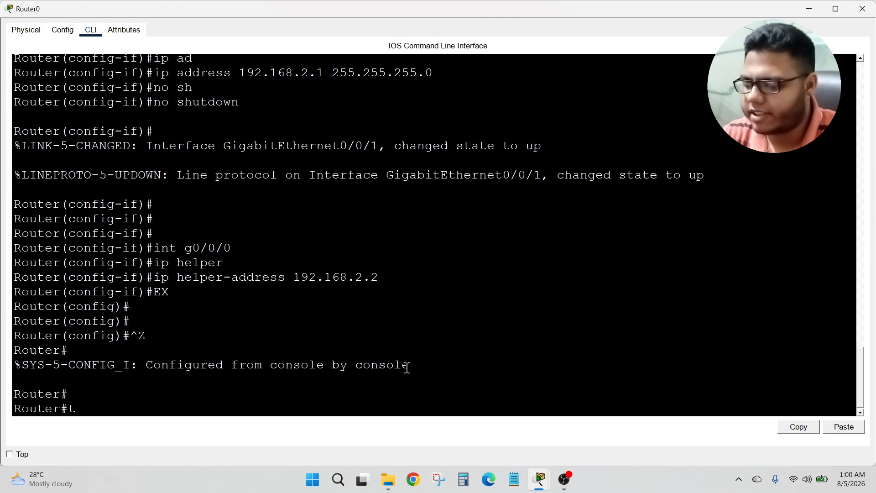
text(tr)
key(Tab)
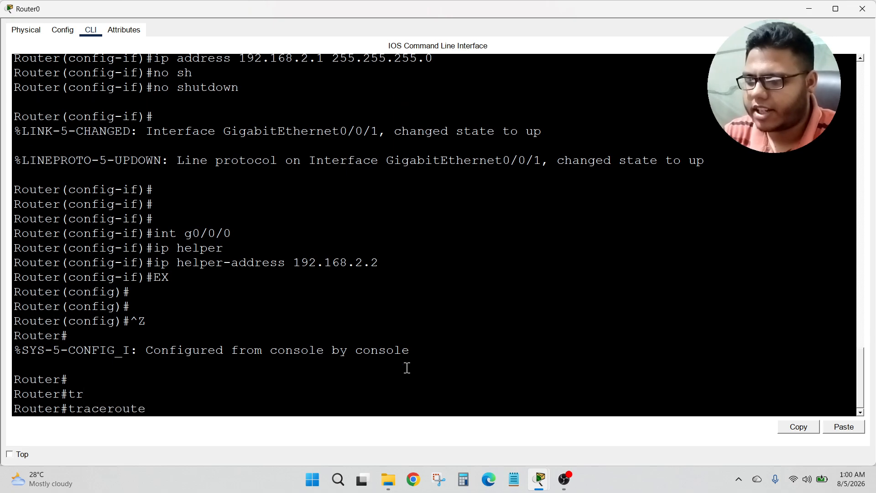
text(192.168.2.2)
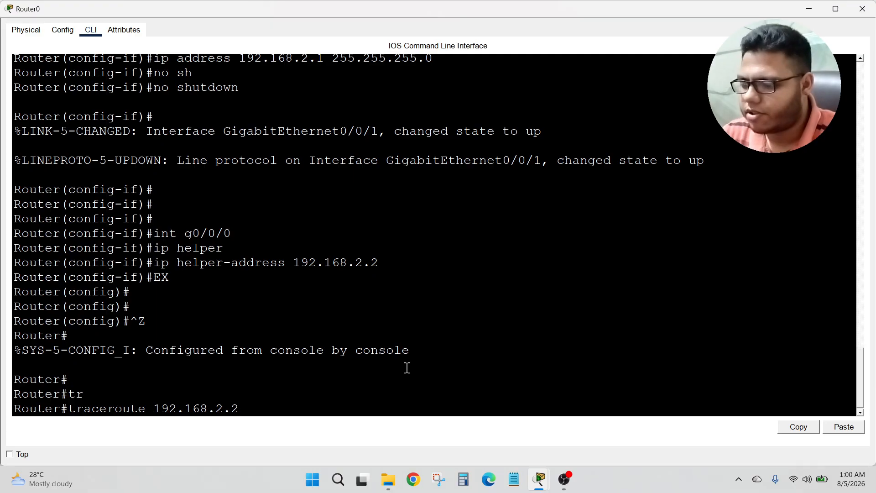
key(Return)
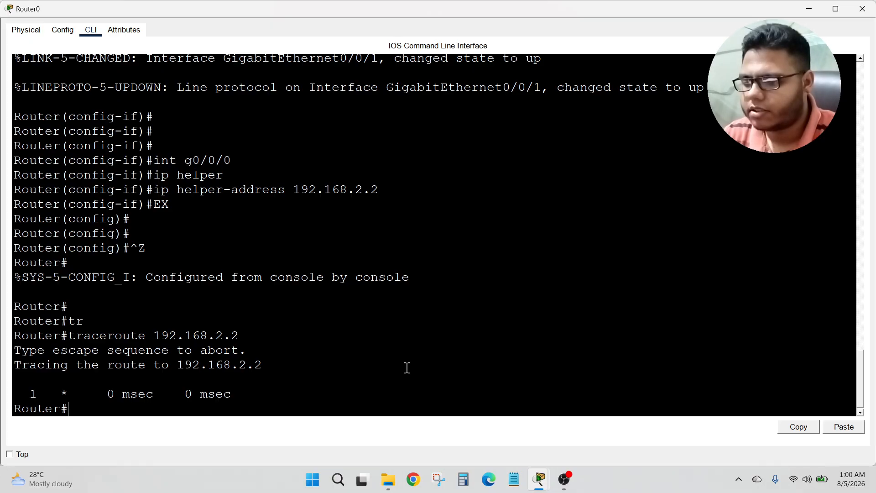
Step: Ping 192.168.2.2 twice from Router0's privileged prompt, then close the router window
key(ctrl+z)
key(Return)
key(Return)
key(Return)
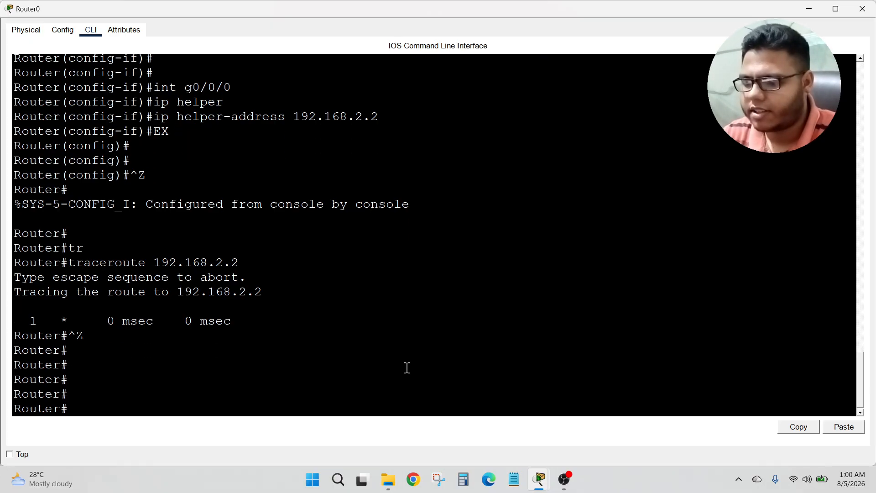
text(p)
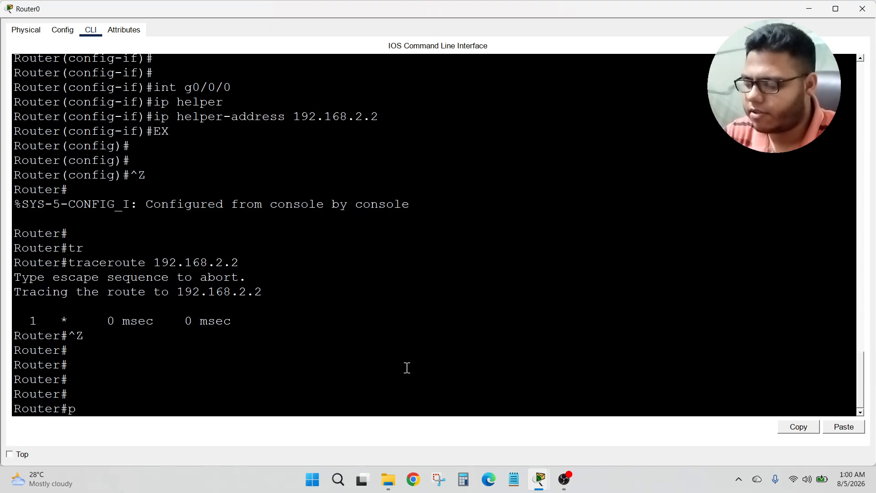
text(ing 192.168.2.2)
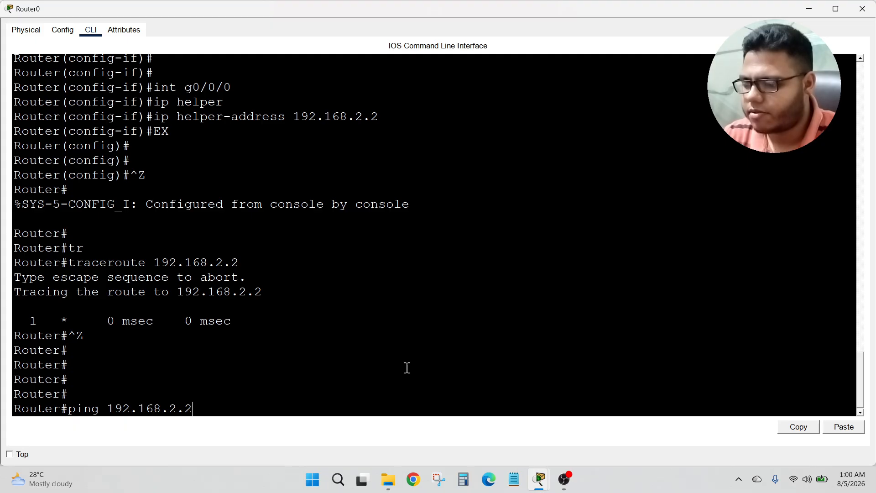
key(Return)
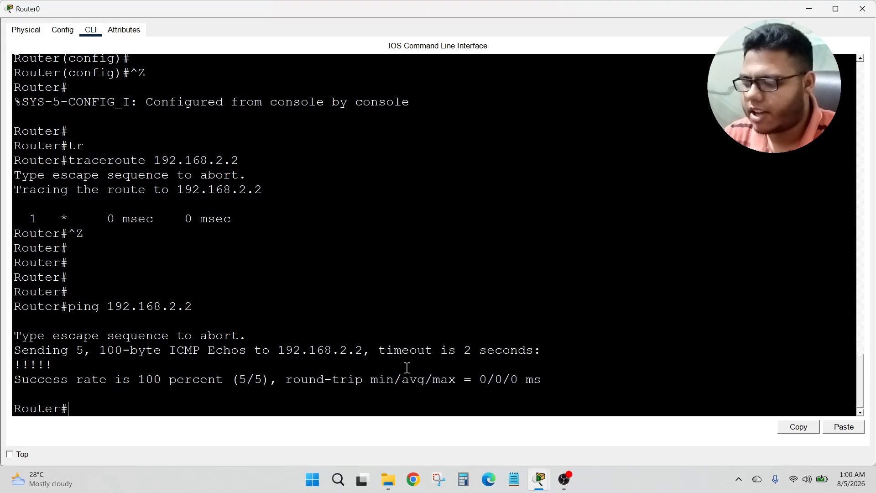
key(Up)
key(Return)
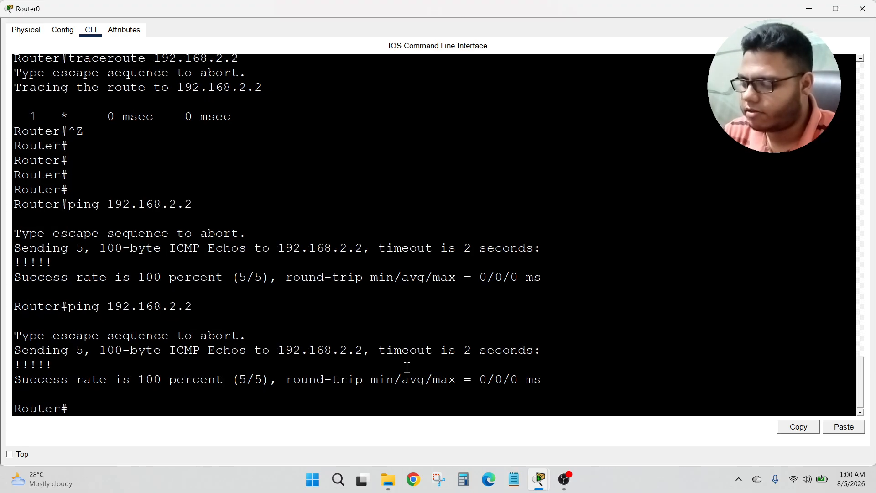
click(863, 9)
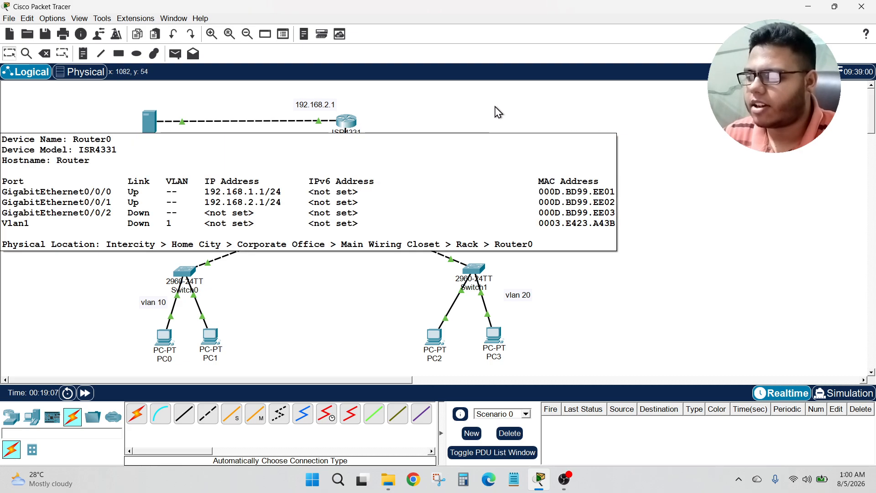
Step: Reopen Router0's CLI, enter global configuration mode with en and conf t, and minimize the window
click(349, 123)
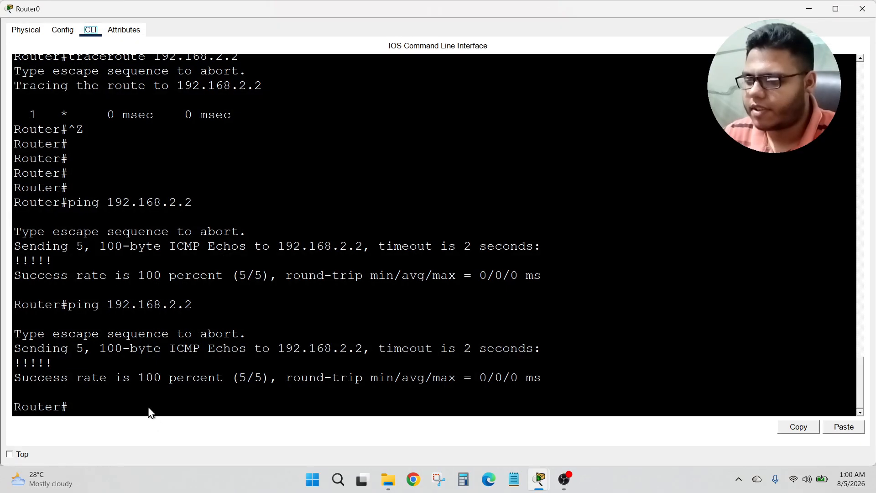
click(240, 403)
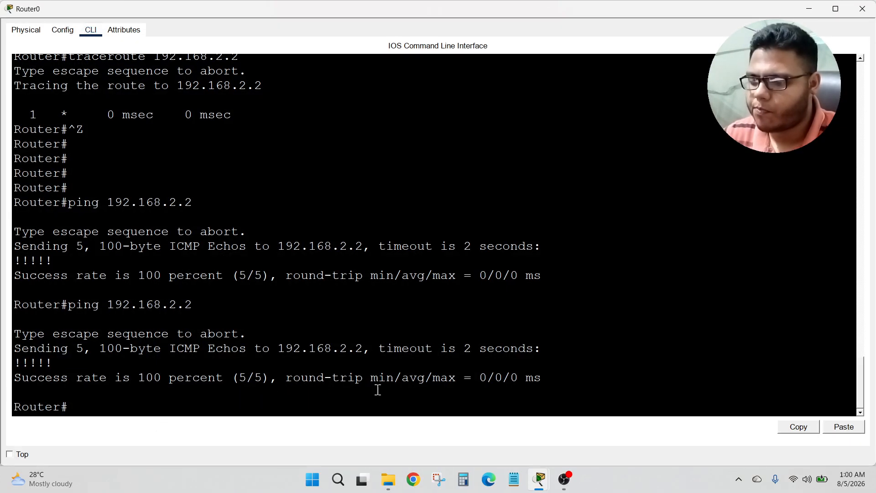
key(Return)
key(Return)
key(Return)
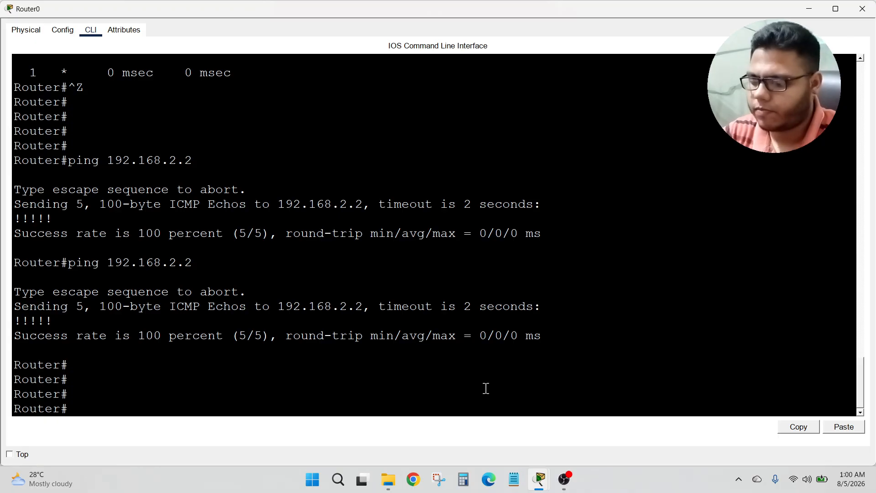
text(en)
key(Return)
text(conf t)
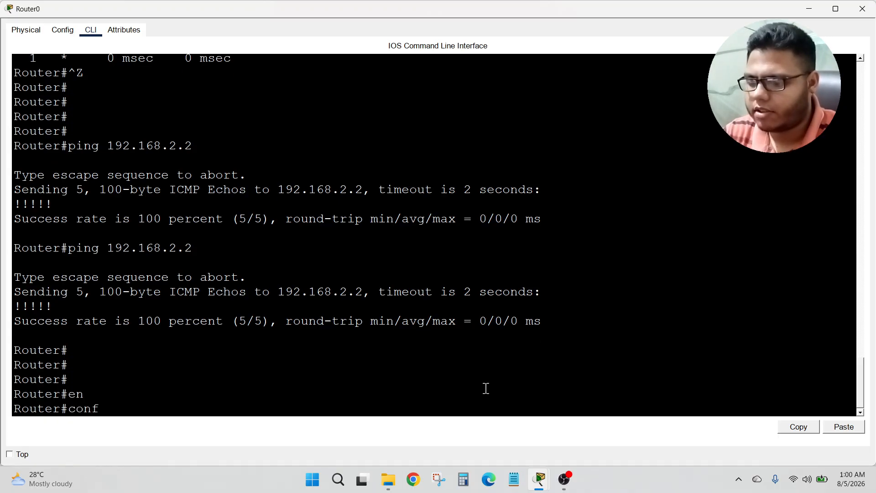
key(Return)
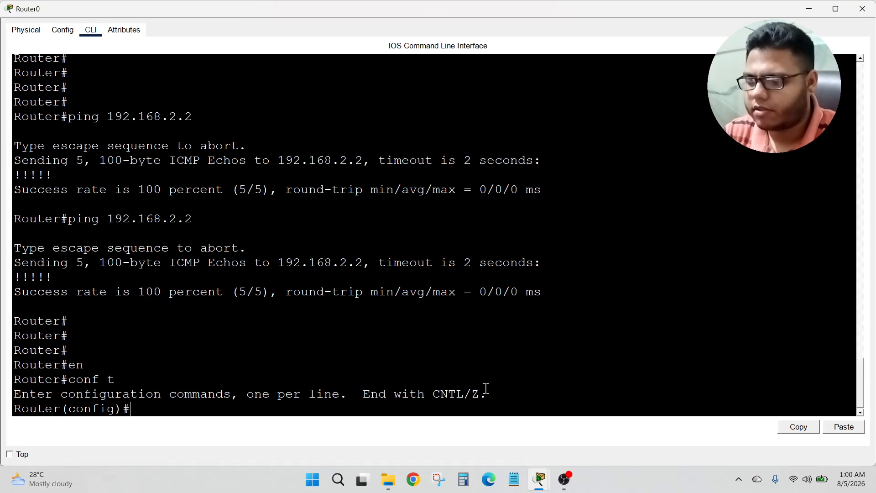
click(806, 8)
Step: Open PC0's IP Configuration and switch its IPv4 setting to DHCP once more
click(165, 338)
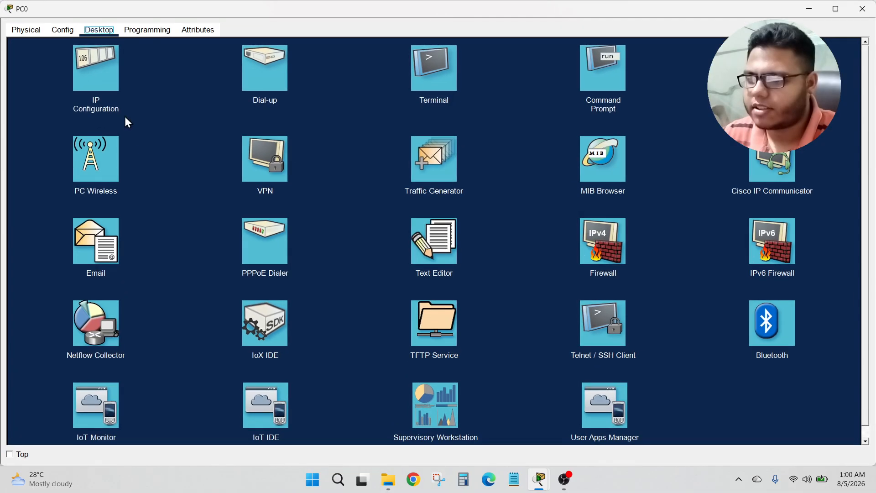
click(109, 83)
click(304, 90)
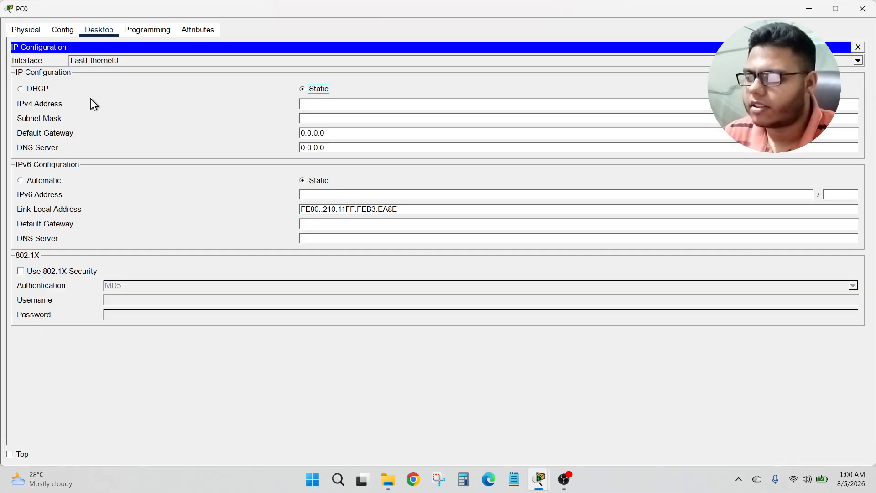
click(39, 89)
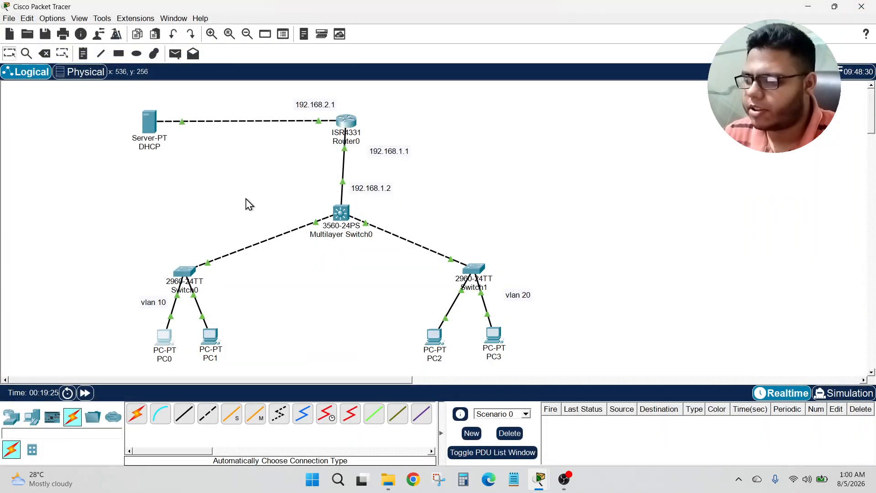
Step: In Router0's global configuration, enable the ip routing command
click(352, 122)
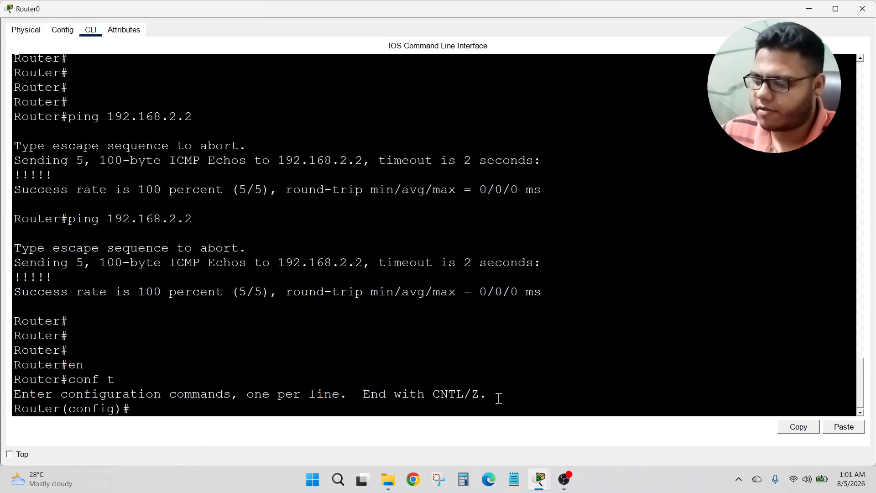
text(ip routein)
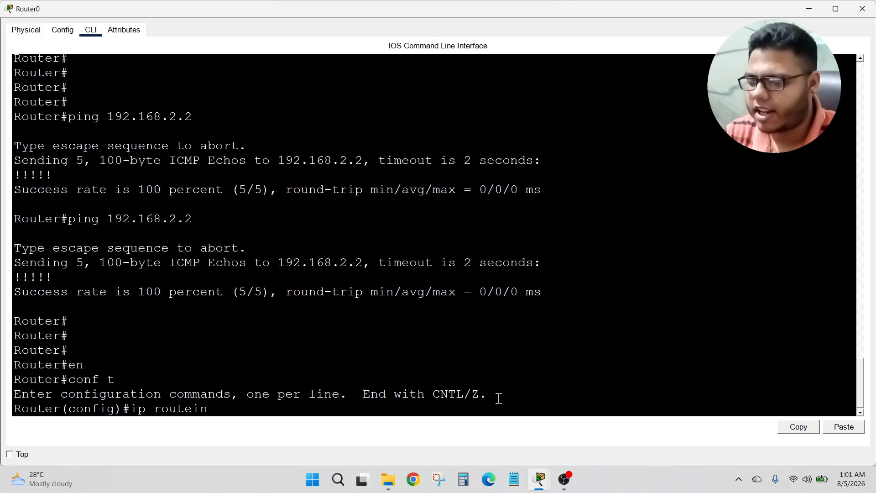
key(BackSpace)
key(BackSpace)
key(BackSpace)
text(ing)
key(Return)
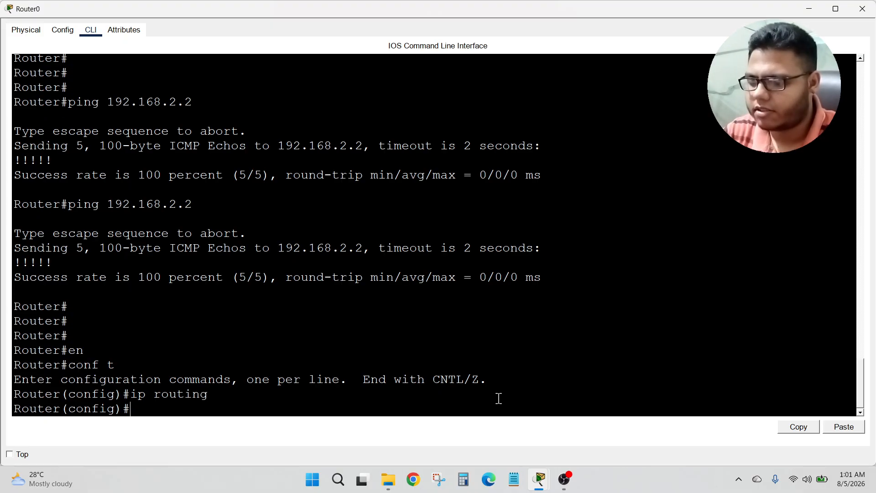
Step: On Router0, start OSPF process 1 and advertise network 192.168.2.0 255.255.255.0 in area 0
text(router ospf 1)
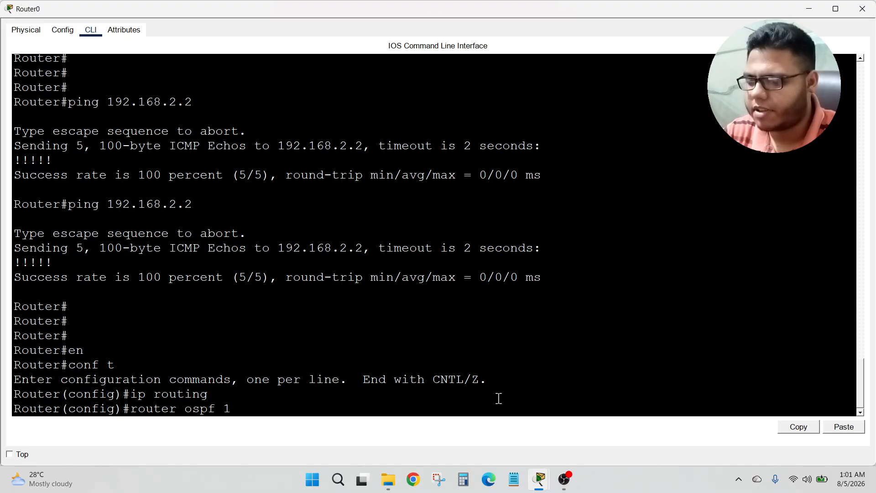
key(Return)
text(net)
key(Tab)
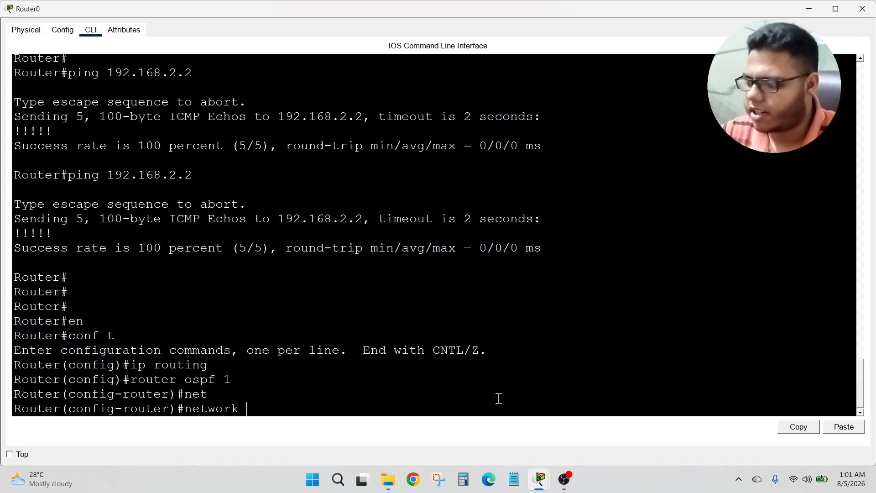
text(192.168)
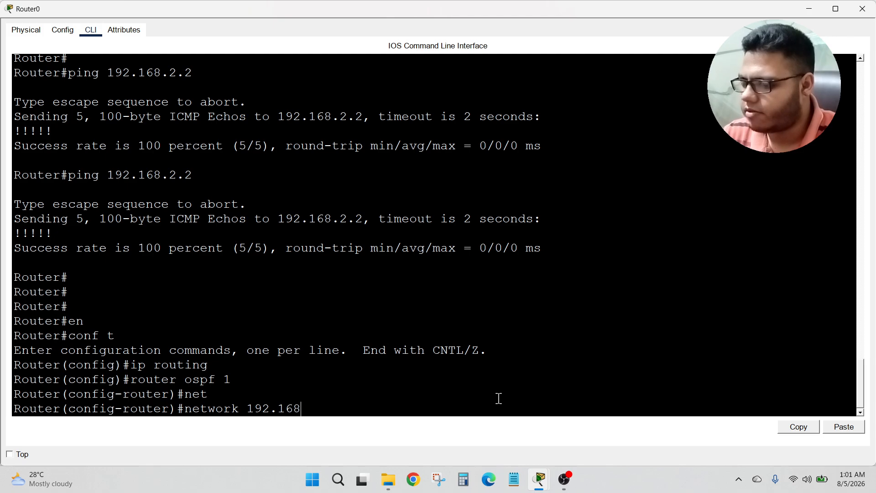
text(.2.0 255.)
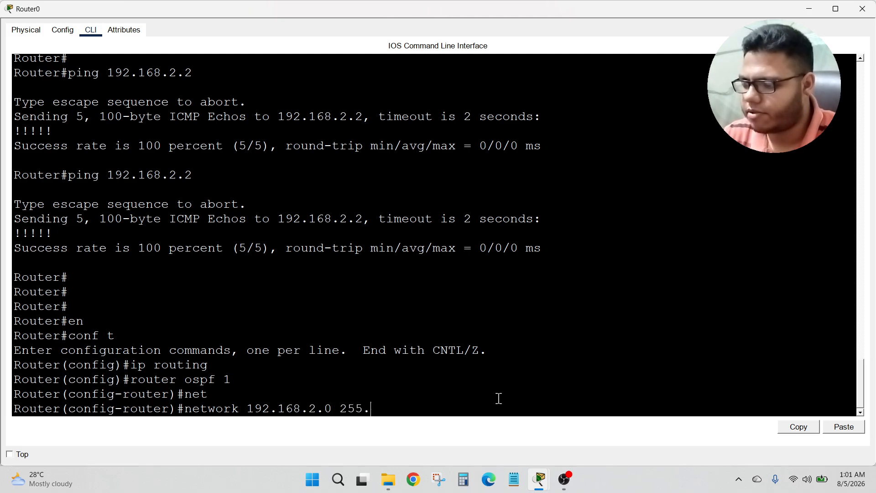
text(255.255.0 a)
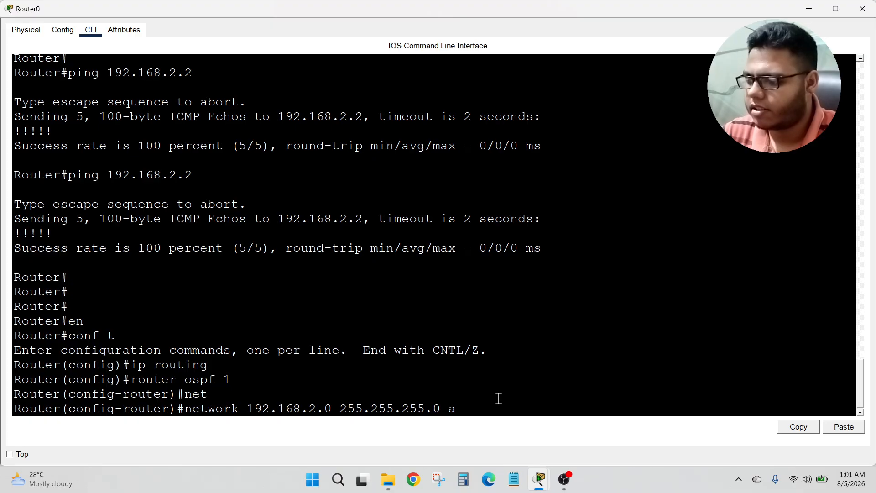
text(rea )
text(0)
key(Return)
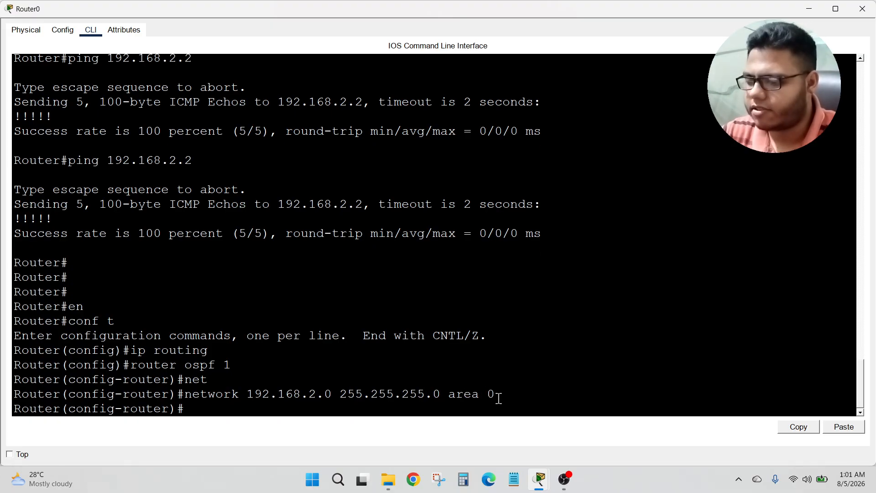
Step: Advertise network 192.168.1.0 255.255.255.0 in OSPF area 0 on Router0
text(net)
key(Tab)
text(19)
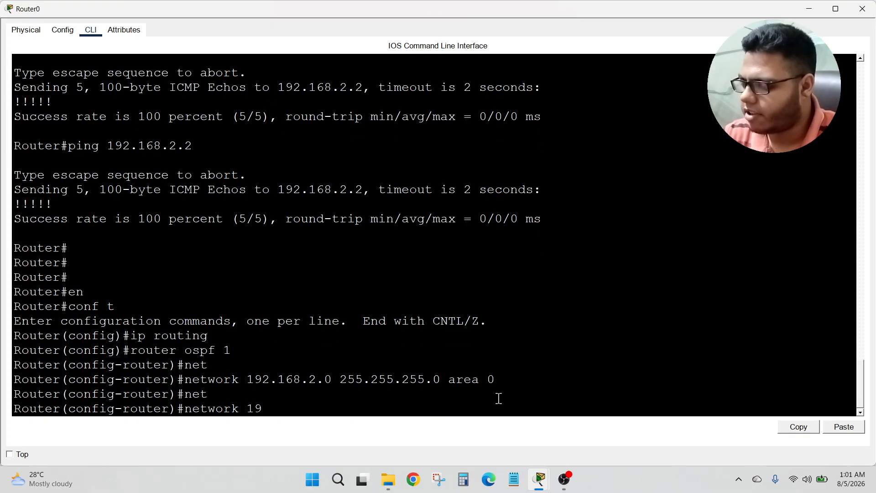
text(2.168.1.)
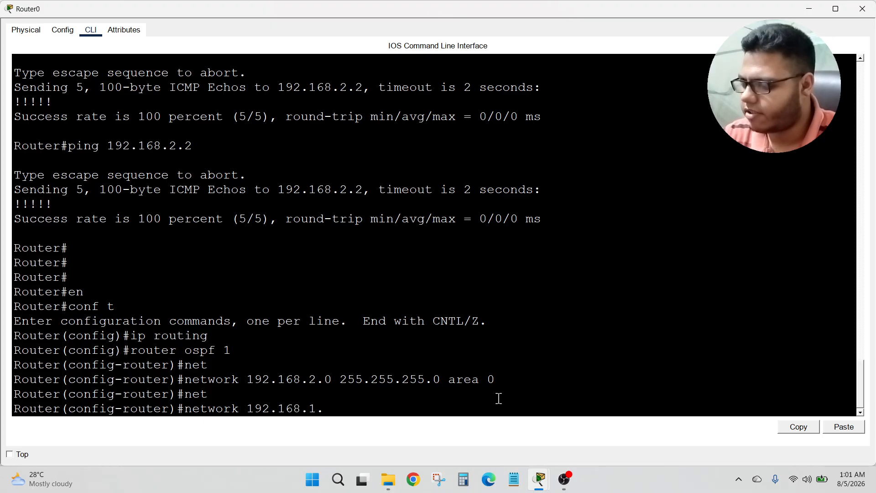
text(0 255.255.255)
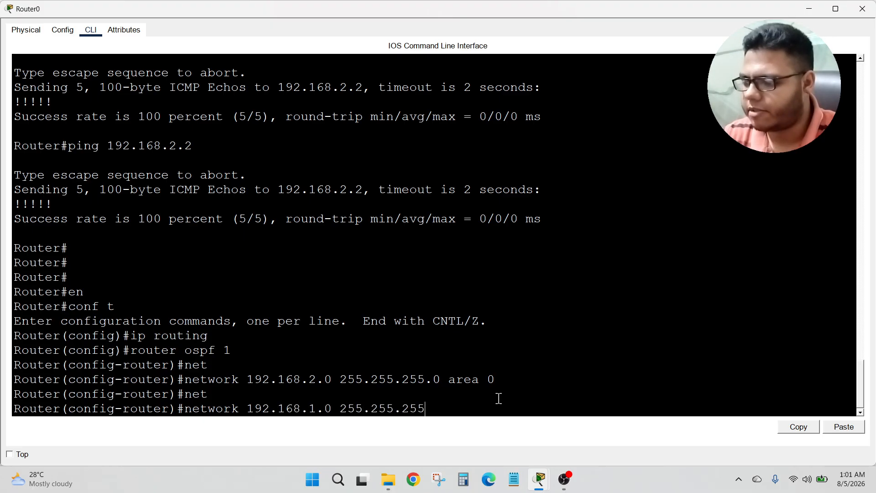
text(.0 area 0)
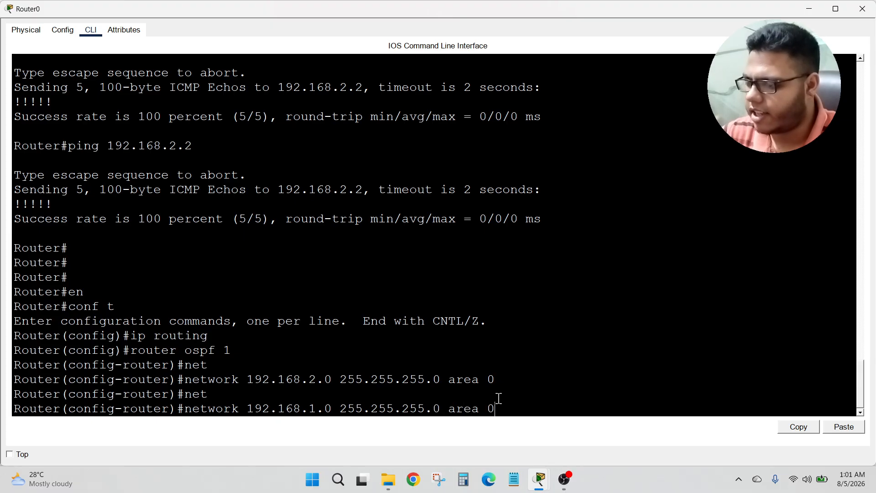
key(Return)
Step: Exit router configuration back to the privileged prompt and close Router0's window
text(er(config-router)#e)
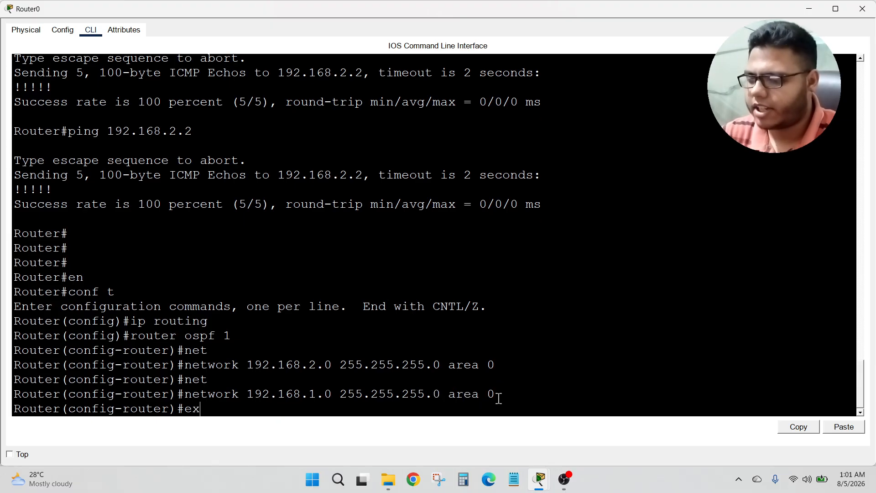
text(x)
key(Return)
key(Return)
key(Return)
key(Return)
key(ctrl+z)
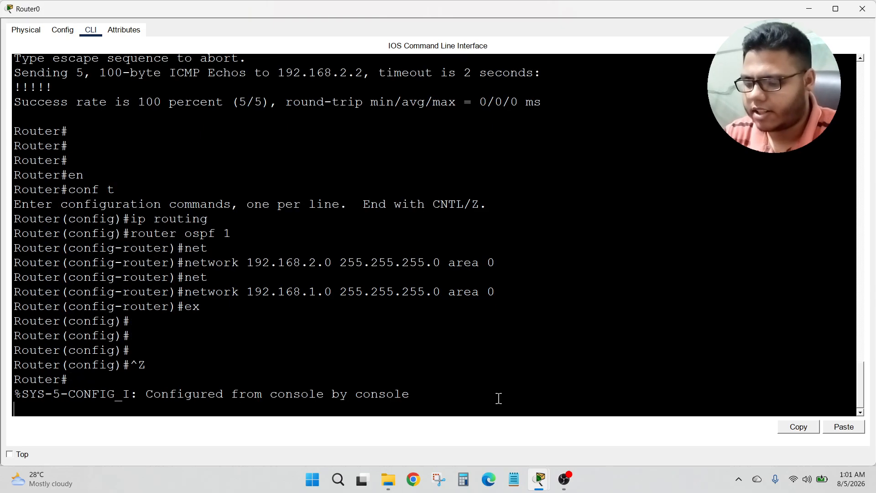
key(Return)
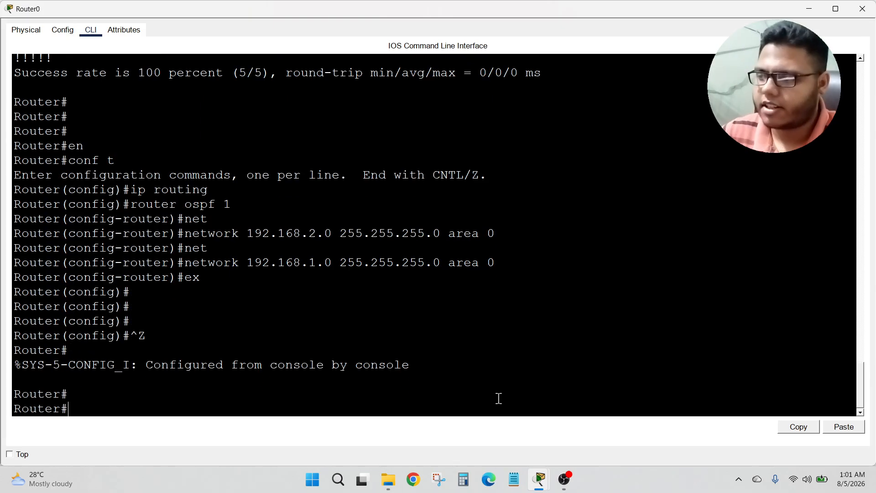
click(863, 8)
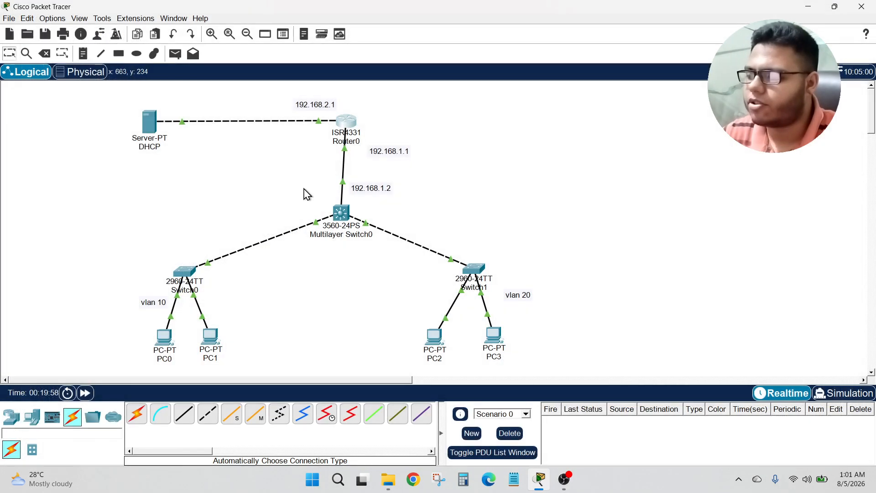
Step: Open Multilayer Switch0's CLI, re-enter global configuration mode and enable ip routing
click(345, 214)
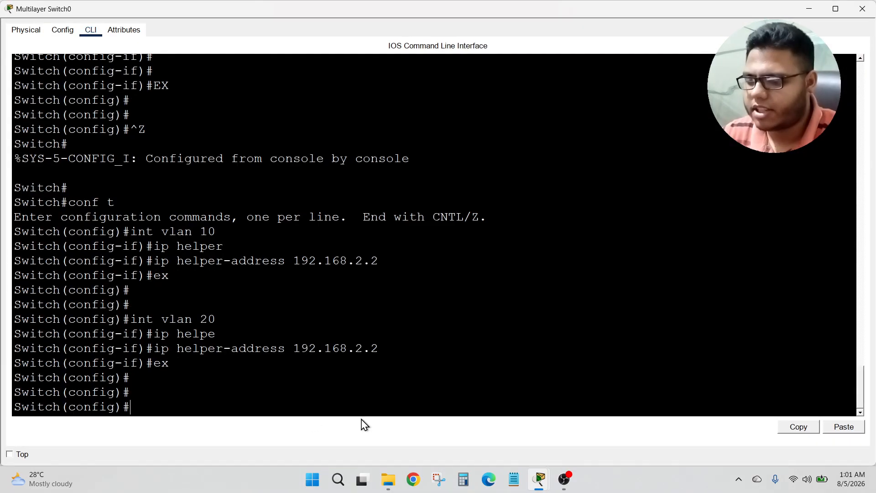
key(ctrl+z)
key(Return)
key(Return)
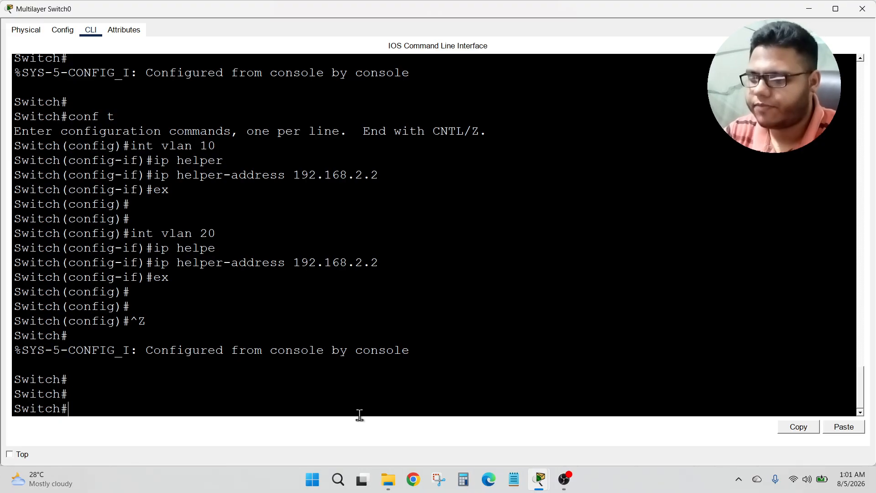
text(conf t)
key(Return)
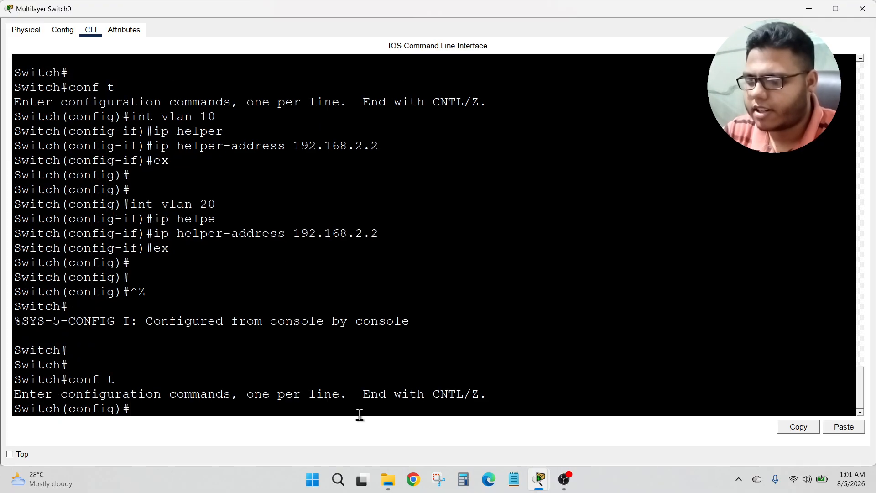
text(ip rout)
key(BackSpace)
key(BackSpace)
text(u)
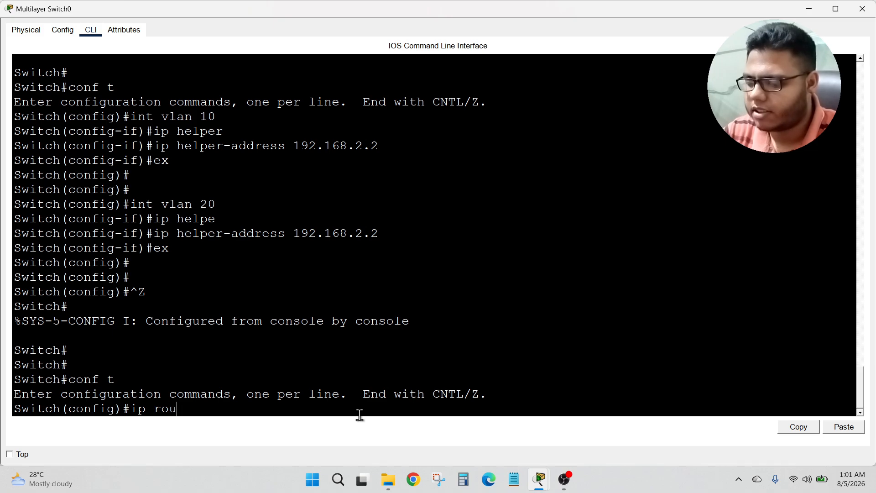
text(ting)
key(Return)
Step: Start OSPF process 1 on the multilayer switch with router ospf 1
text(router)
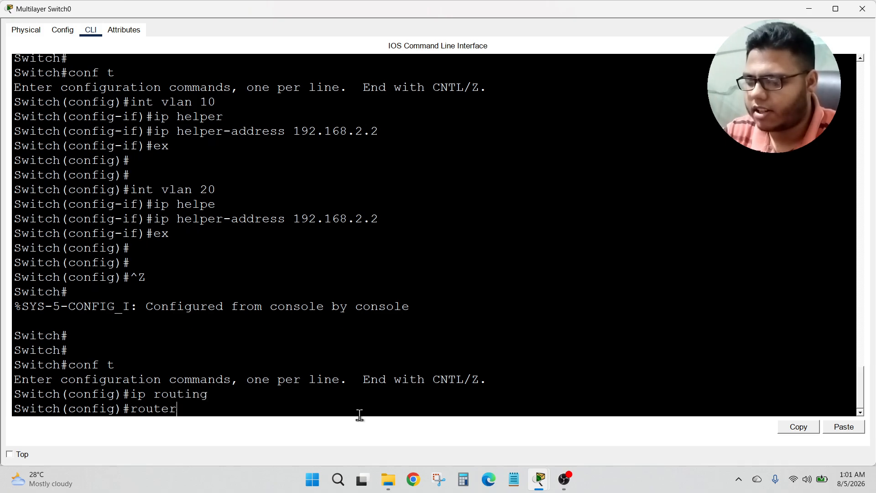
text( ospf)
key(BackSpace)
key(BackSpace)
text(of)
key(BackSpace)
key(BackSpace)
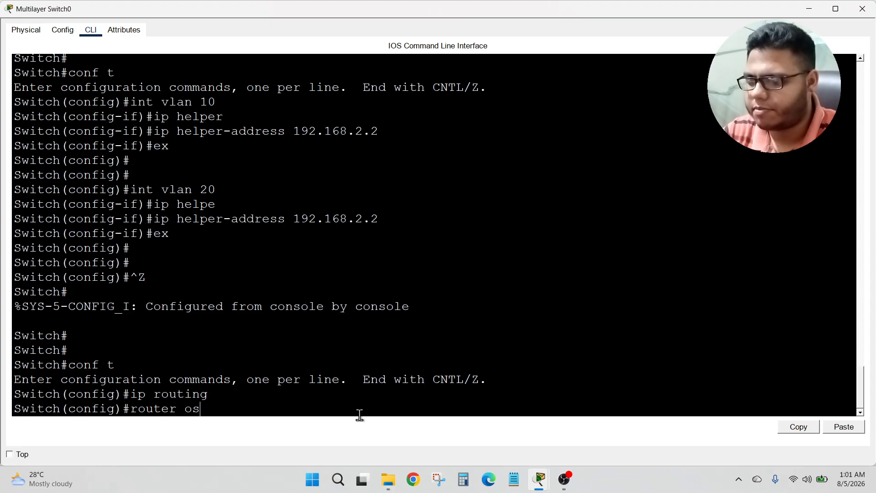
text(pf 1)
key(Return)
Step: Advertise network 192.168.1.0 255.255.255.0 in OSPF area 0 on the multilayer switch
text(net)
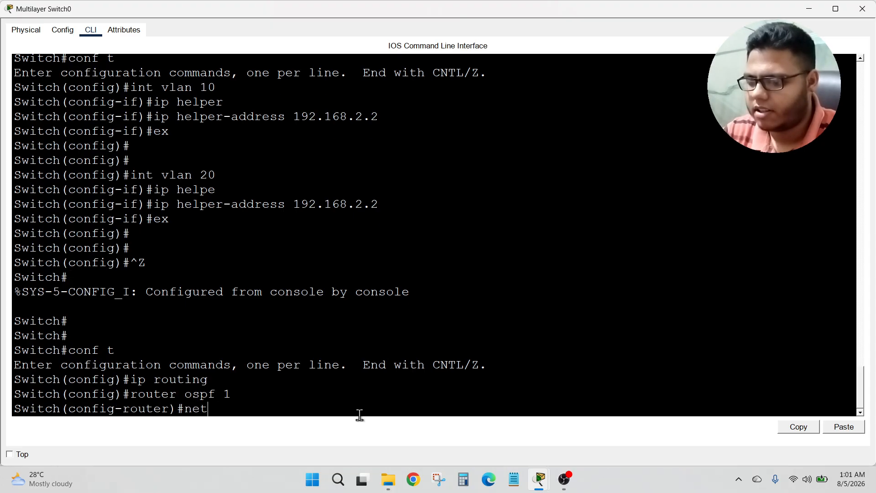
key(Tab)
text(19)
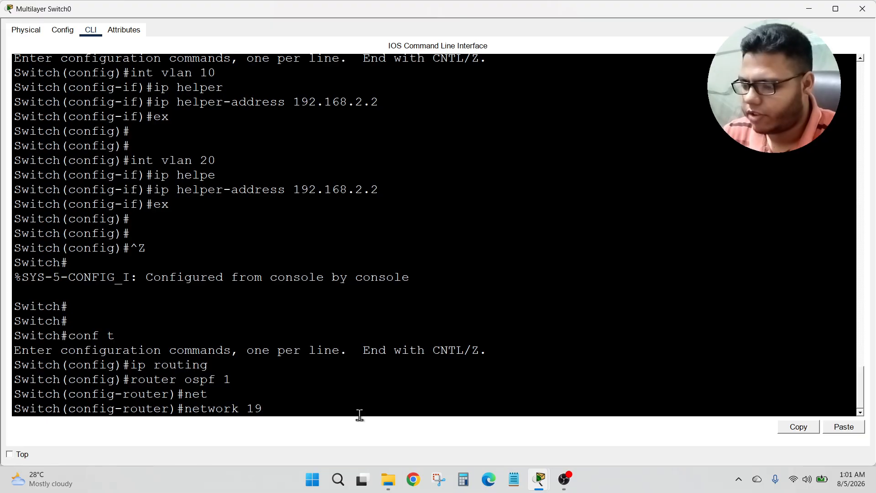
text(2.168.10.)
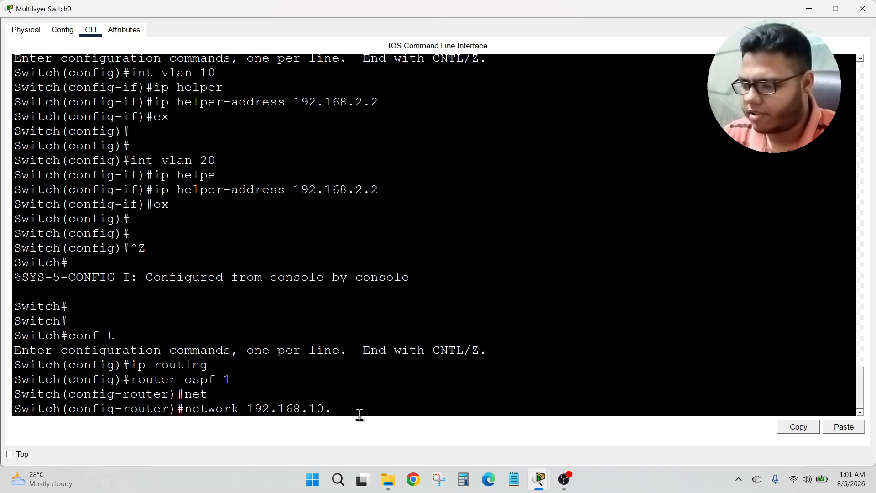
key(BackSpace)
key(BackSpace)
text(.0 25)
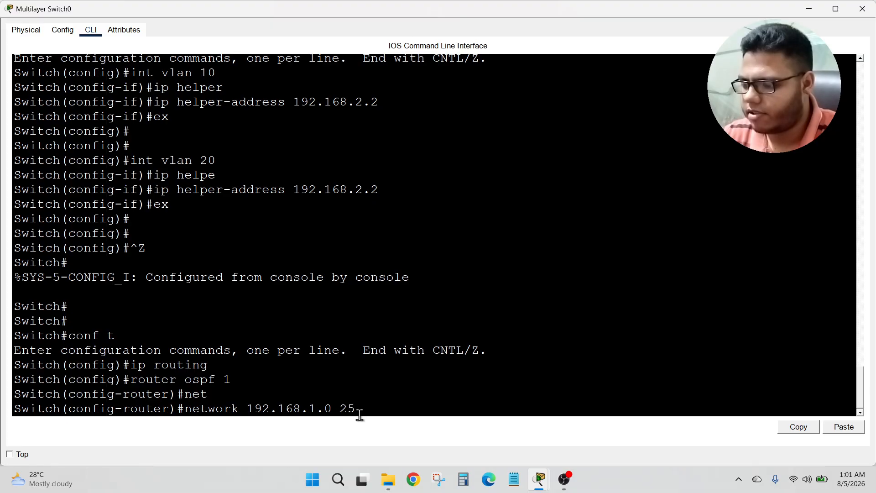
text(5.255.255.255.0)
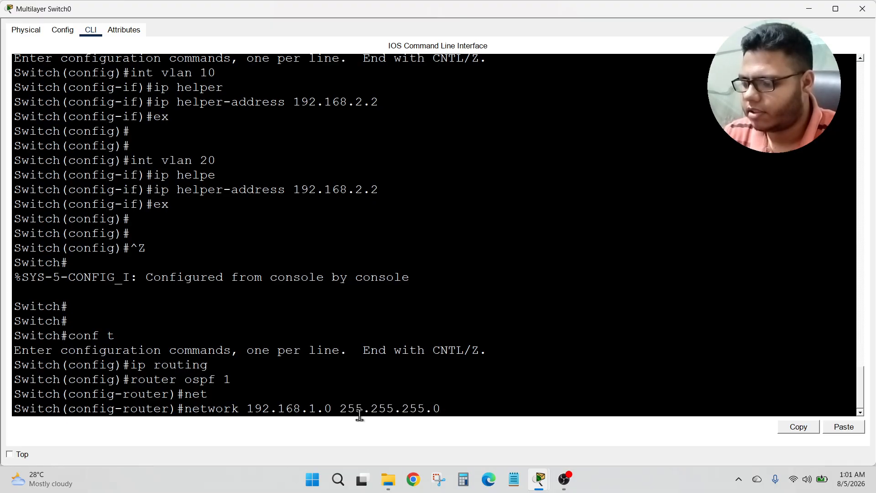
text( area 0)
key(Return)
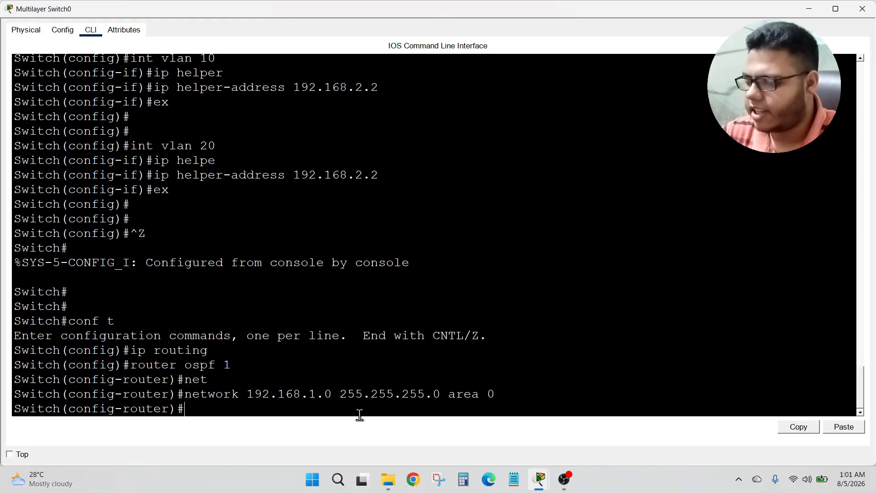
Step: Advertise the VLAN 10 network 192.168.10.0 255.255.255.0 in OSPF area 0
text(net)
key(Tab)
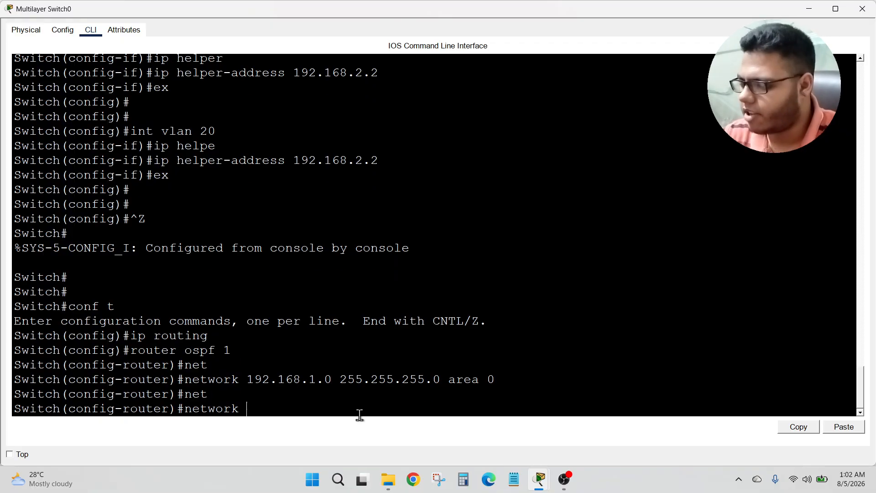
text(19)
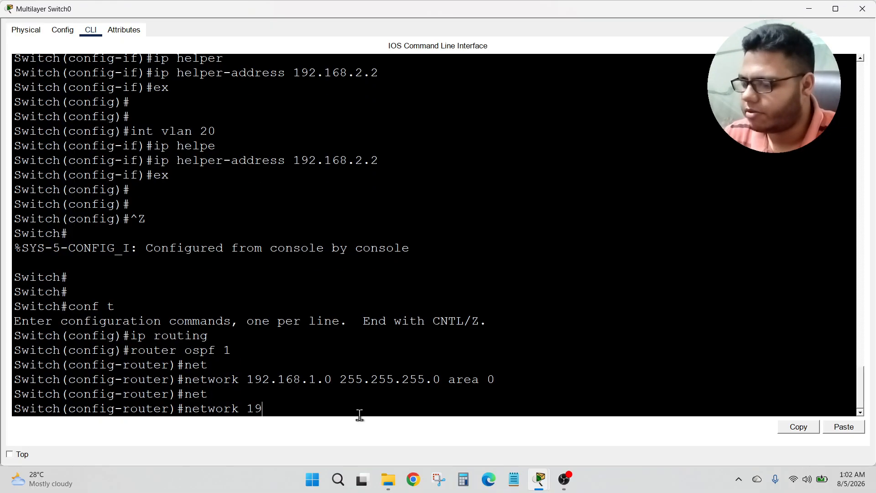
text(2.168.10)
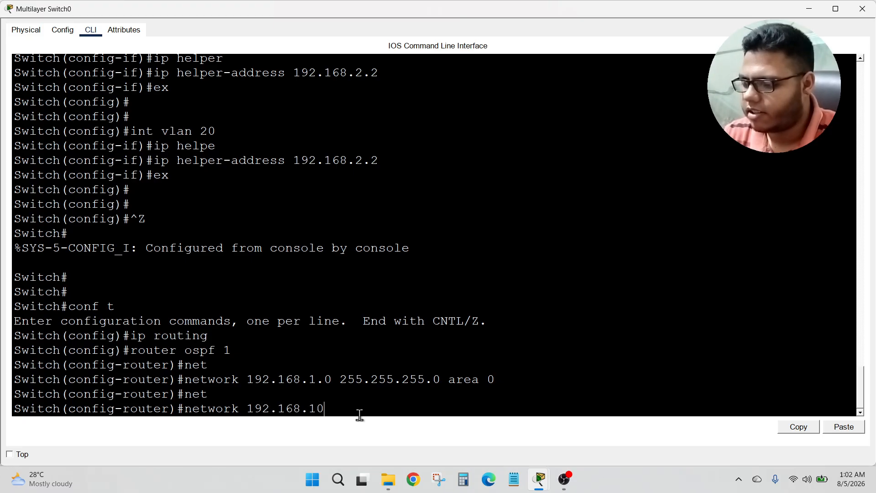
text(.0 2)
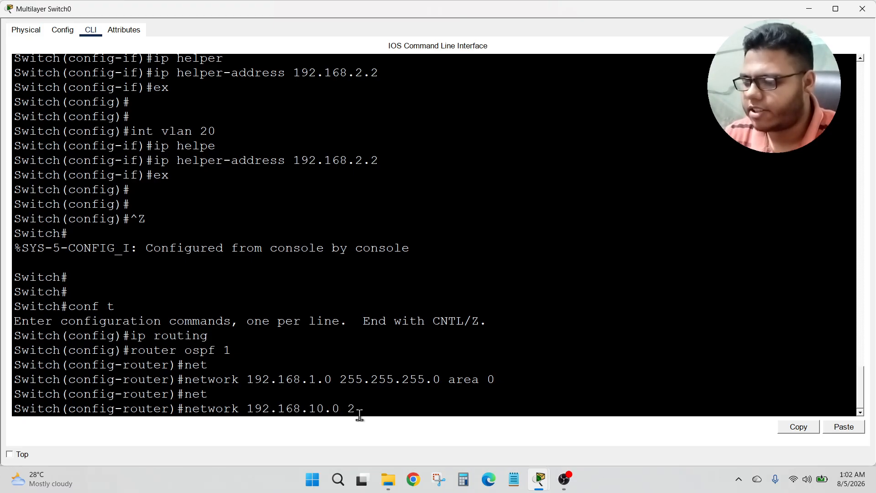
text(55.255.255.0)
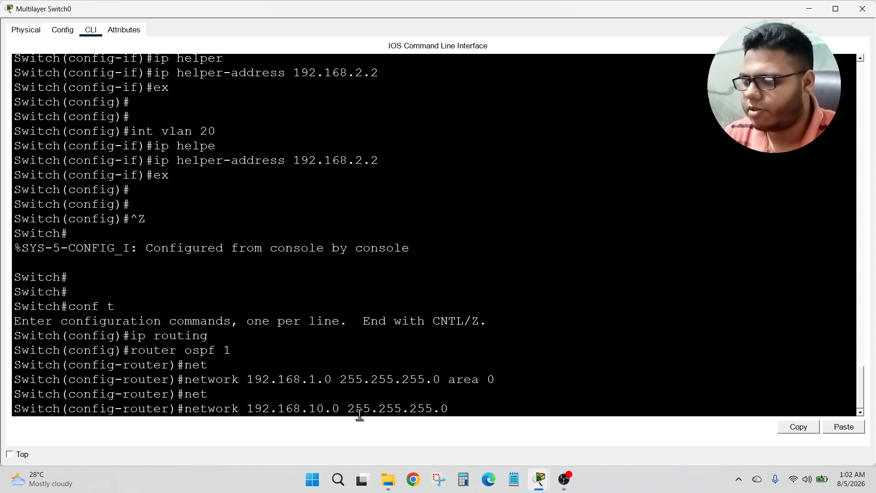
text( area)
text( 0)
key(Return)
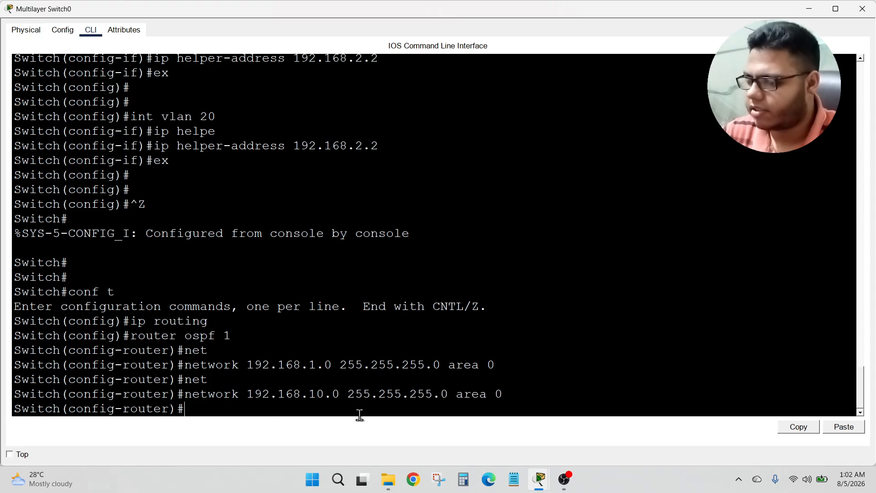
Step: Advertise the VLAN 20 network 192.168.20.0 255.255.255.0 in OSPF area 0 on the multilayer switch
key(Return)
text(net)
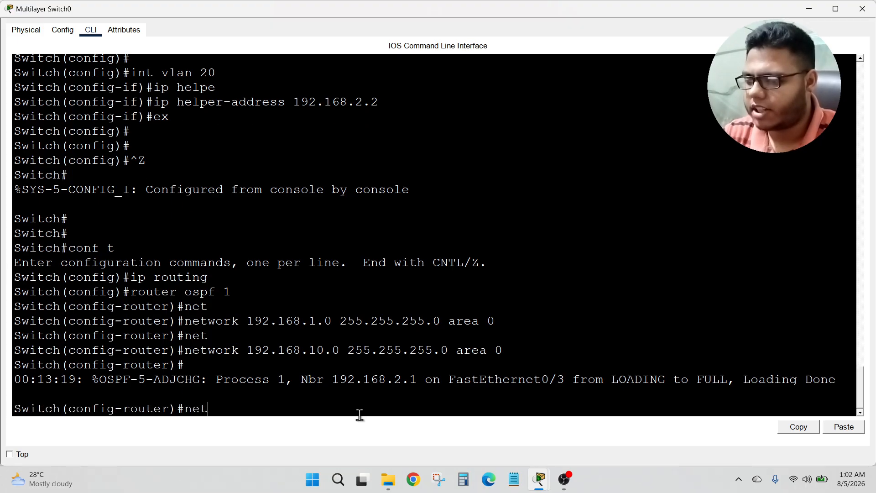
key(Tab)
text(192.16)
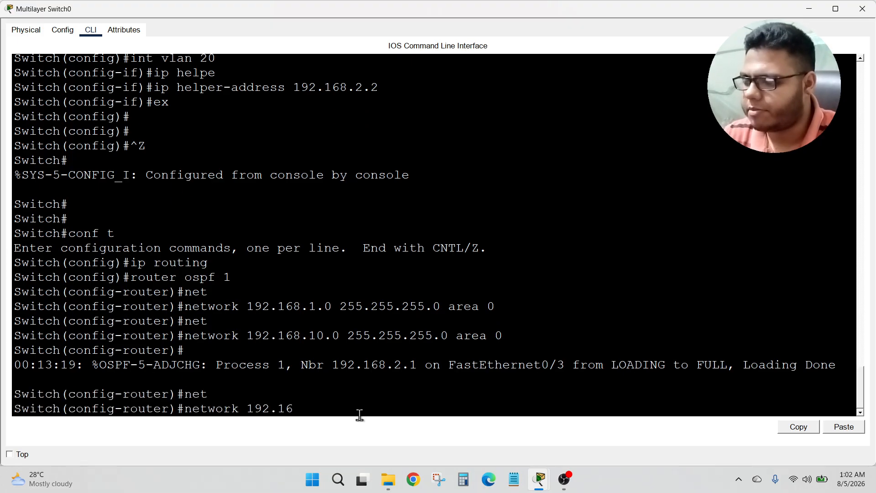
text(8.20.0)
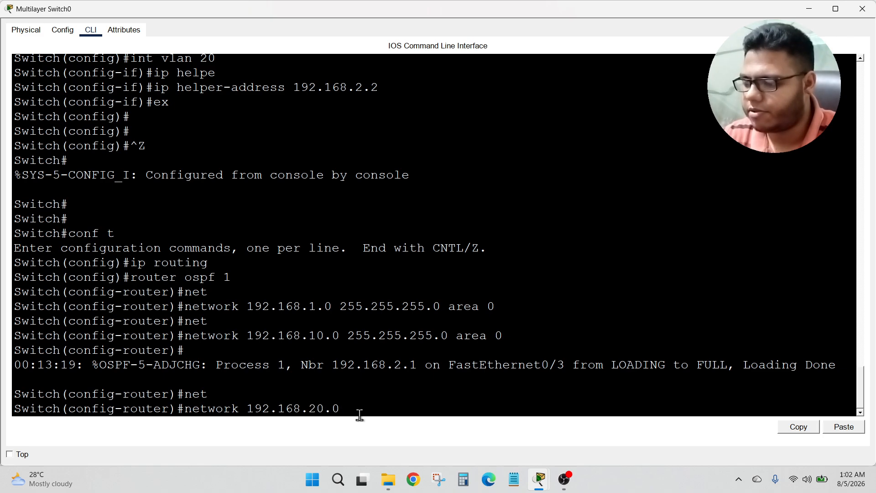
text( 255.255.25)
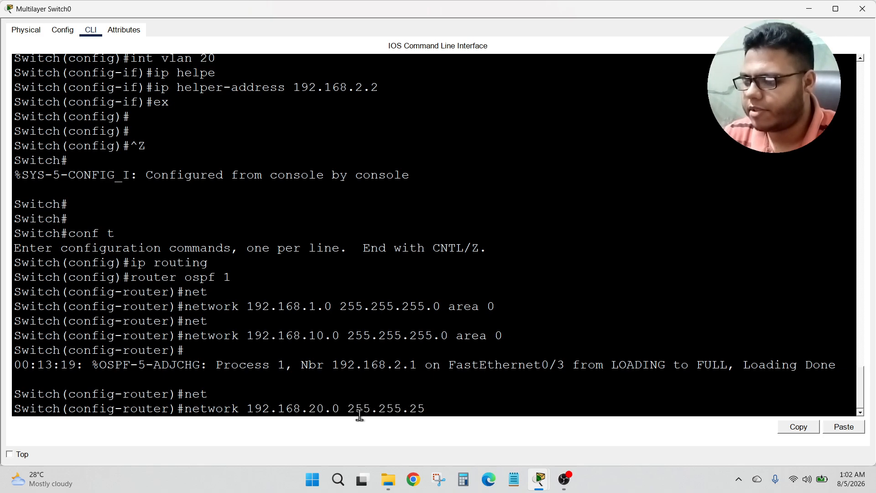
text(5.0 area)
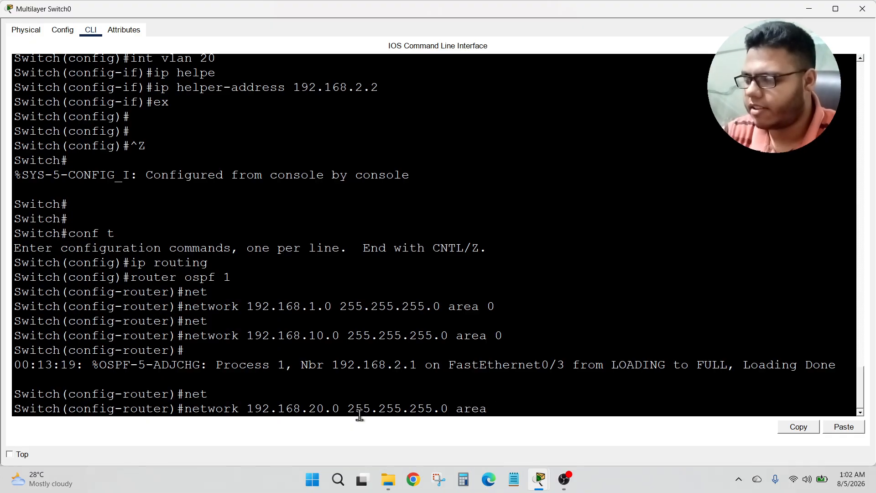
text( 0)
key(Return)
Step: Exit the OSPF and configuration modes and close the multilayer switch window
text(ex)
key(Return)
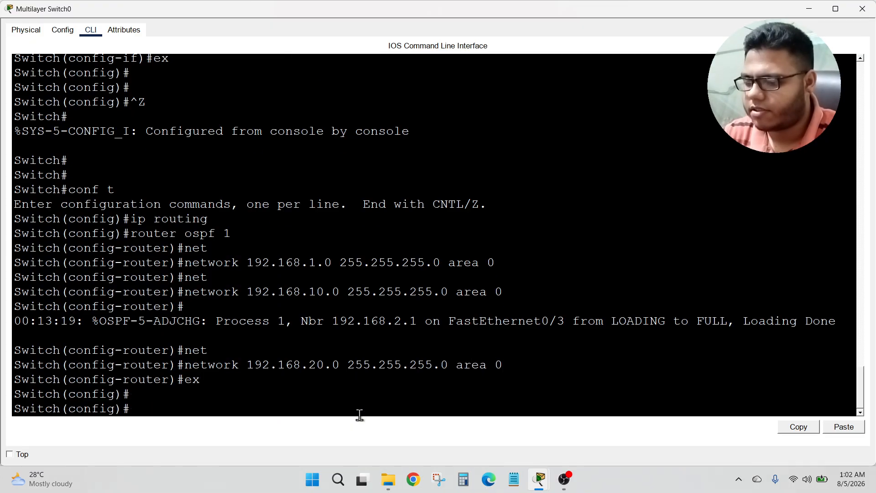
key(Return)
key(Return)
key(Return)
key(Return)
key(ctrl+z)
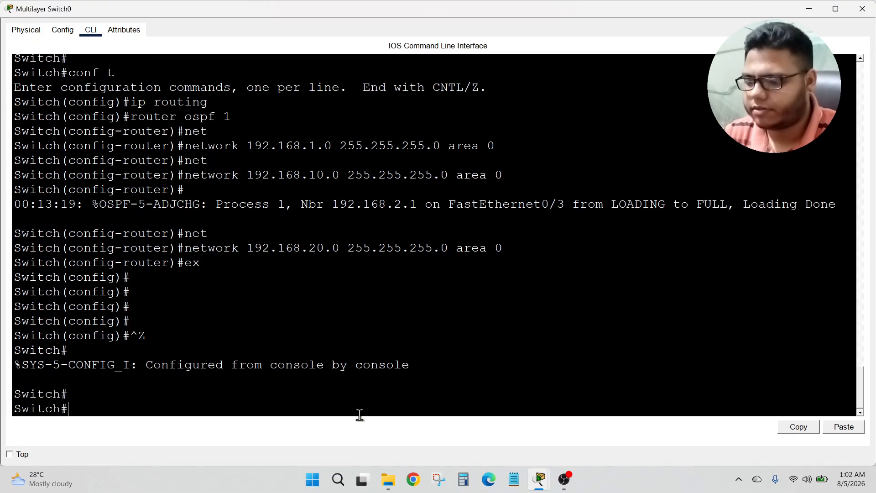
key(Return)
click(862, 9)
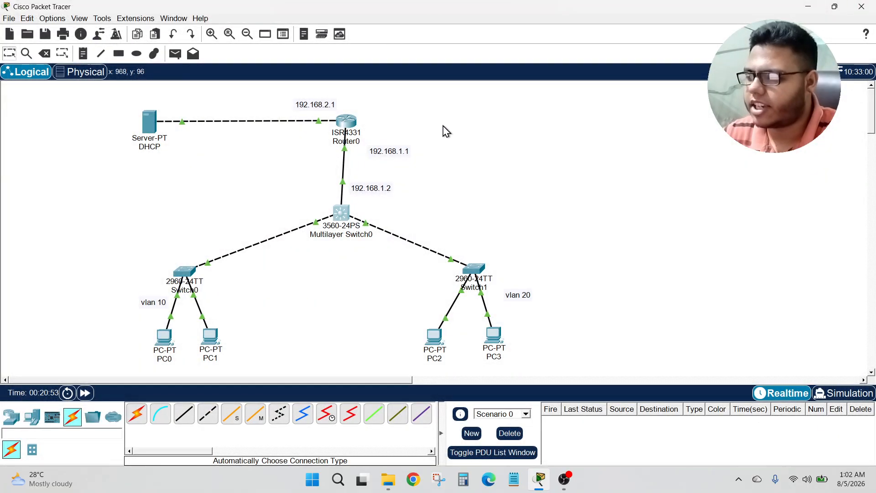
Step: Open Router0's CLI and display a brief summary of its IP interfaces with show ip int brief
click(347, 121)
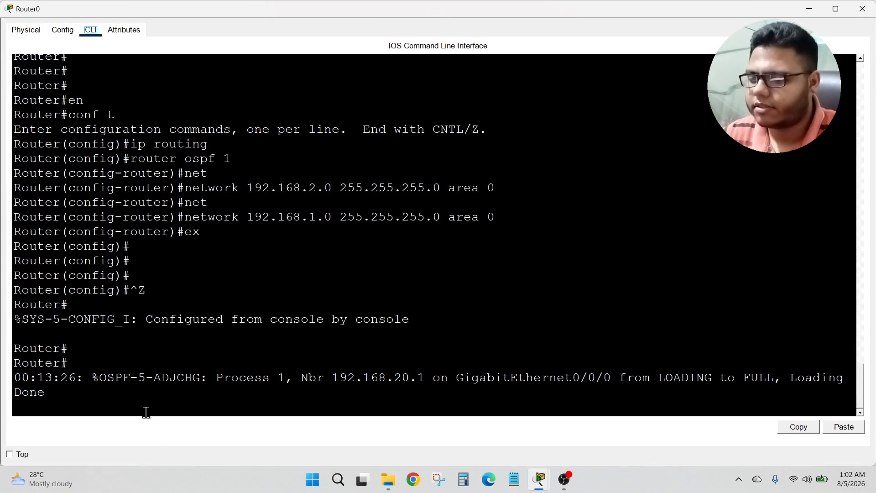
click(356, 413)
key(Return)
key(Return)
text(show)
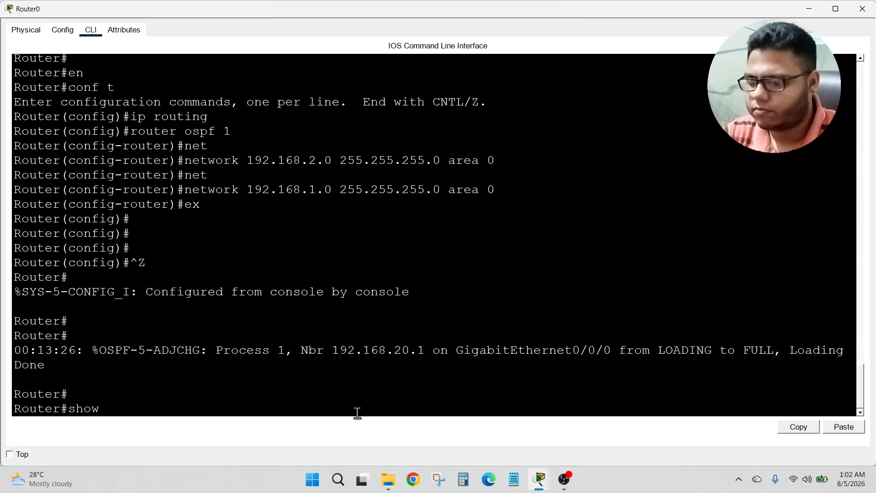
text( ip int)
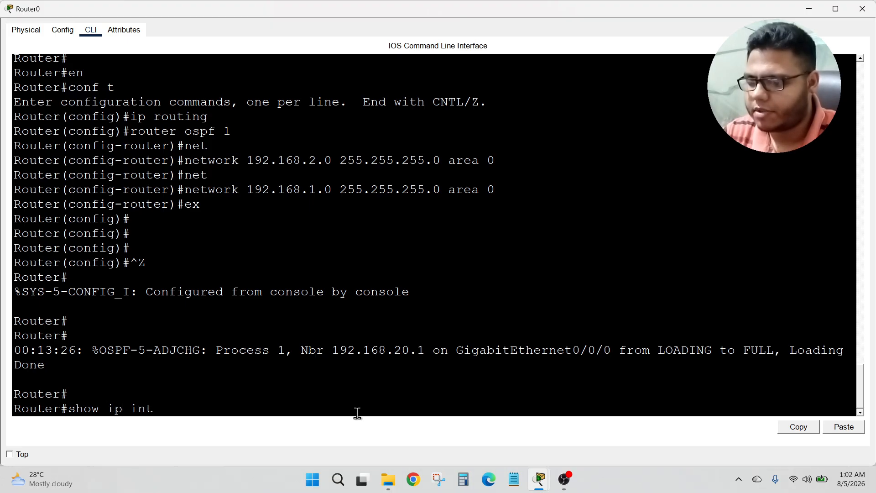
text( br)
key(Tab)
key(Return)
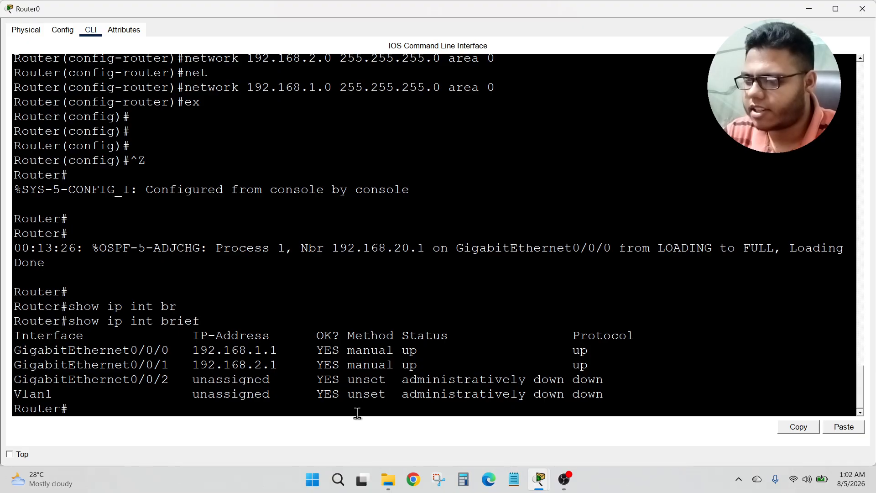
Step: Display Router0's routing table with show ip route to check the OSPF routes, then close the router window
key(Return)
key(Return)
key(Return)
key(Return)
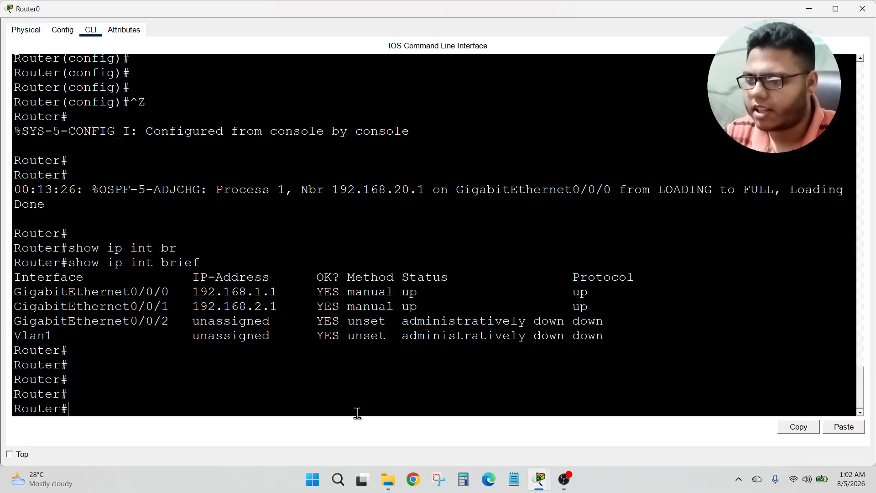
text(show ip ro)
key(Tab)
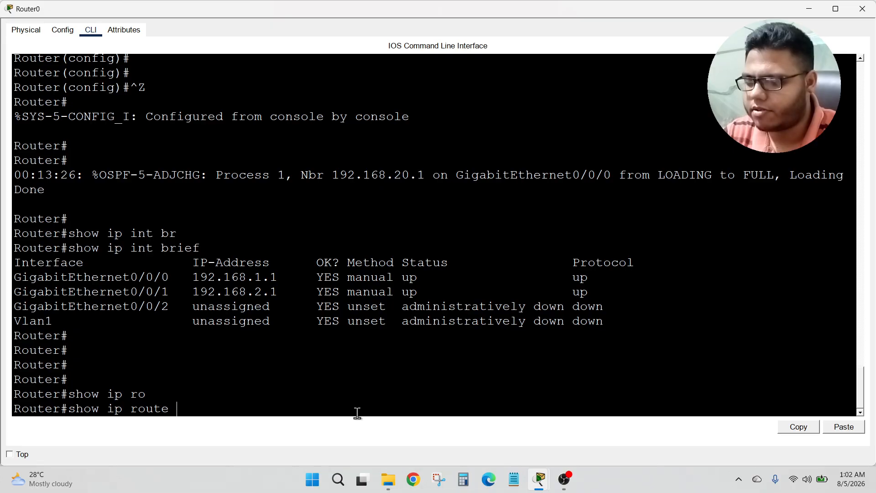
key(Return)
key(Return)
key(Return)
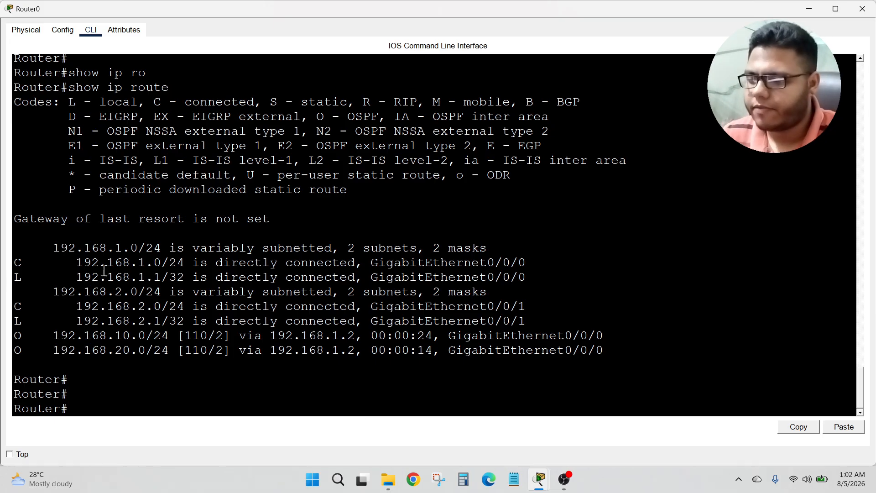
drag(116, 335, 137, 352)
click(167, 369)
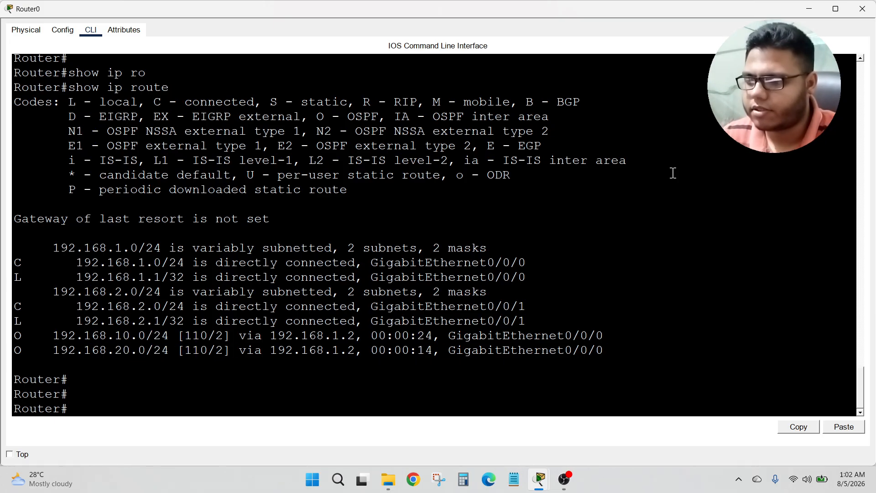
click(863, 9)
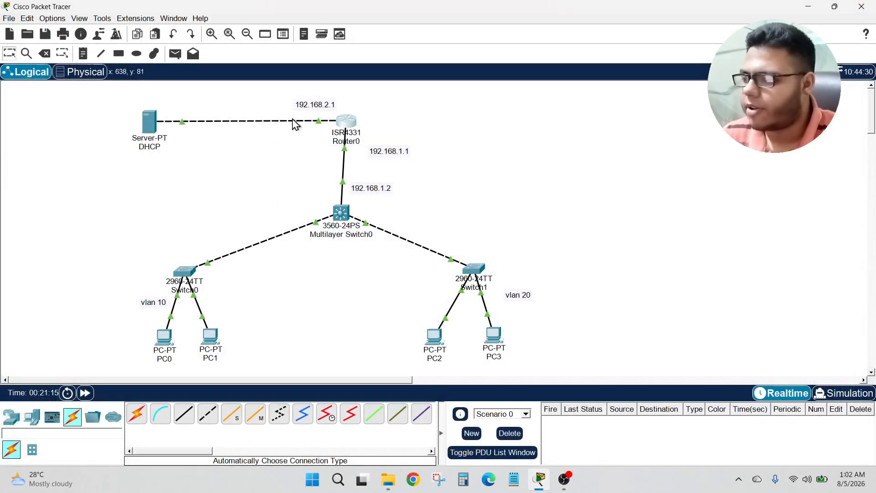
Step: Open PC0's IP Configuration and switch it to Static and back to DHCP to request an address, then close it
click(164, 338)
click(91, 72)
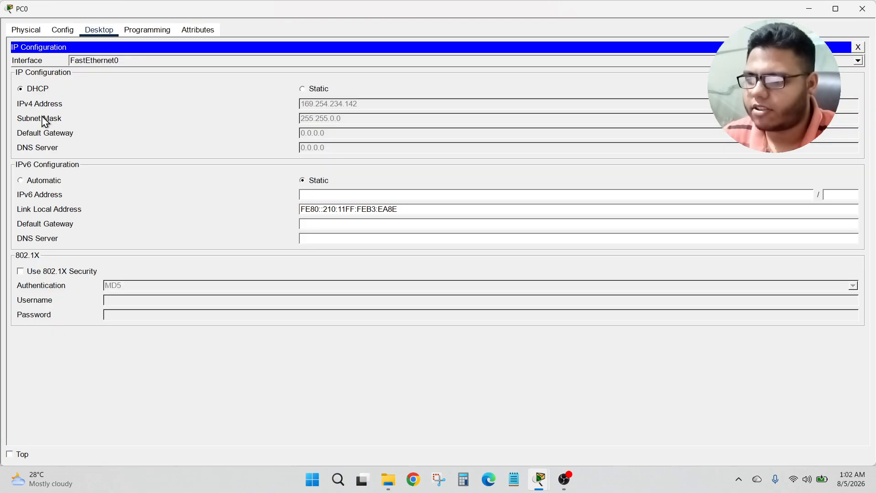
click(301, 89)
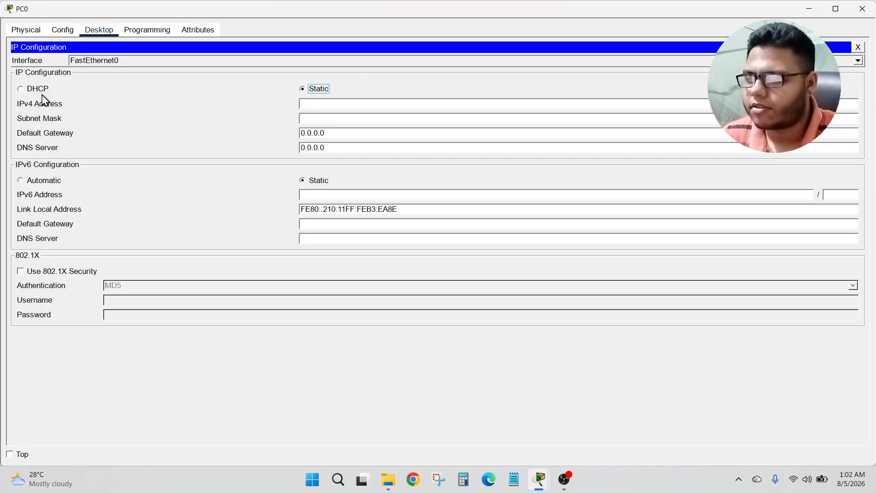
click(37, 90)
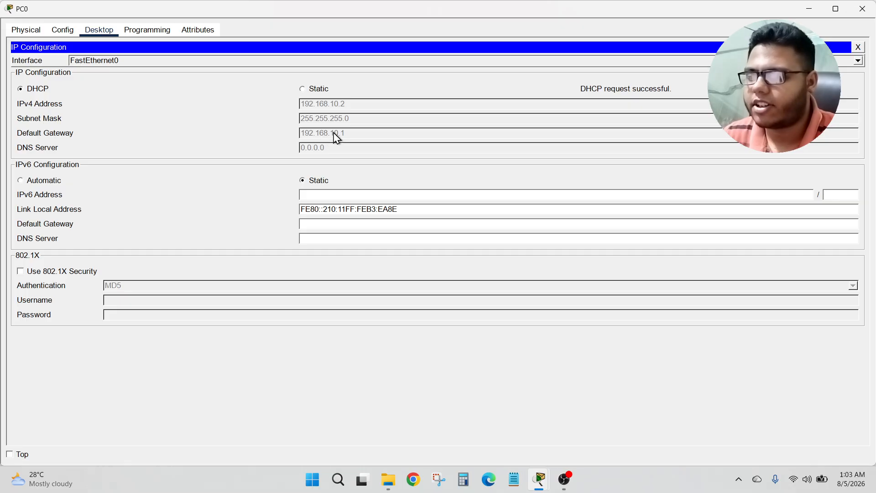
click(863, 9)
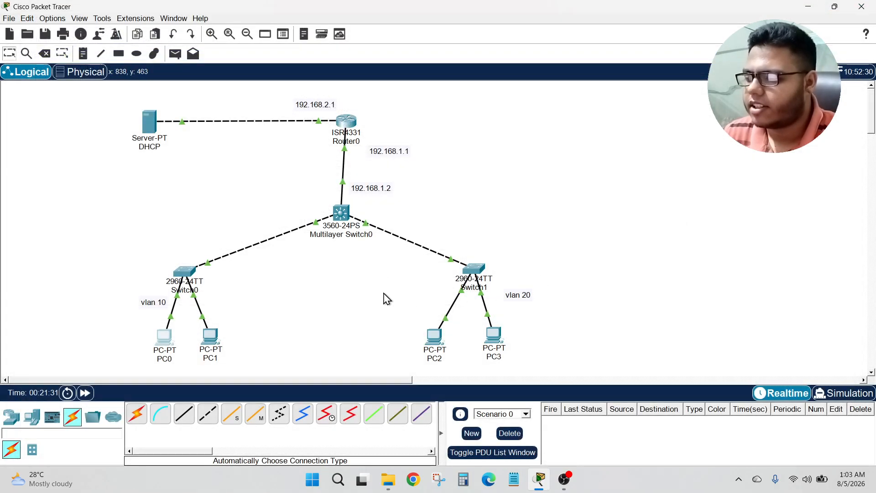
Step: Open PC2's IP Configuration, set it to DHCP to request an address, then close the window
click(434, 342)
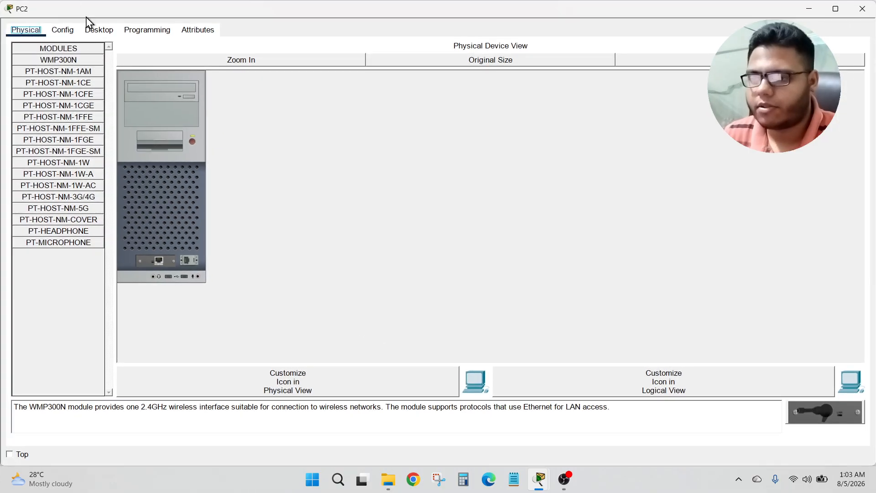
click(98, 30)
click(100, 91)
click(29, 90)
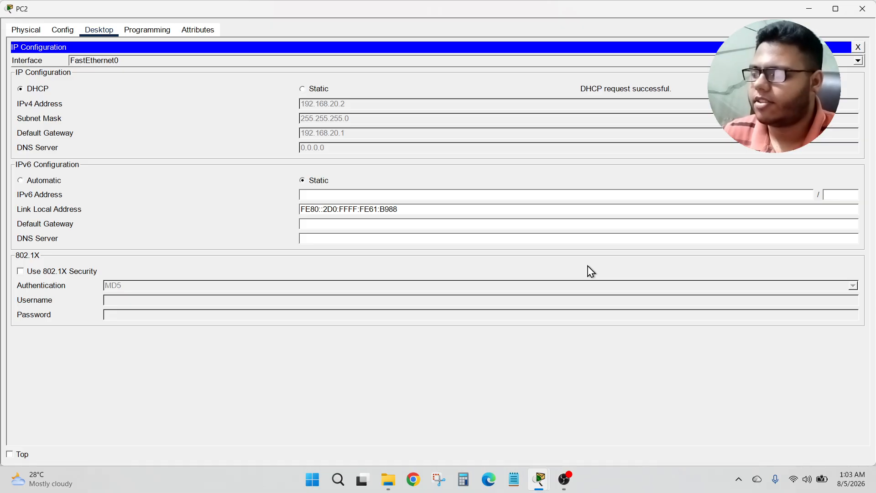
click(863, 8)
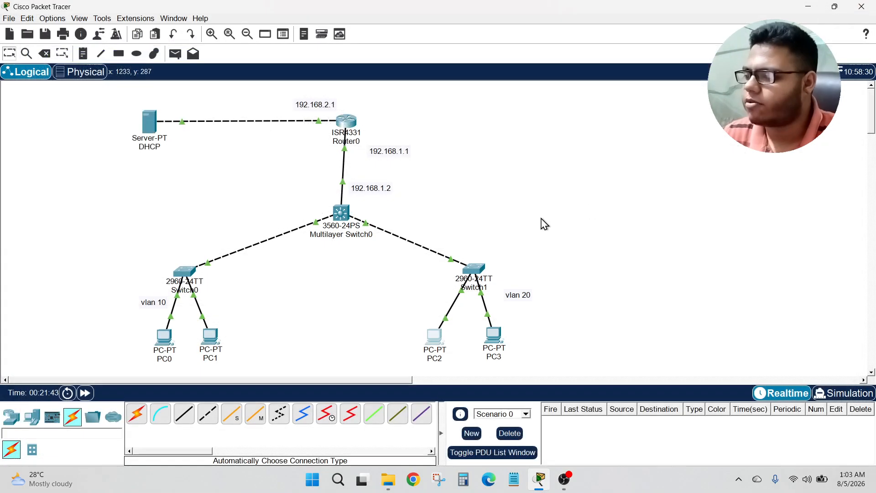